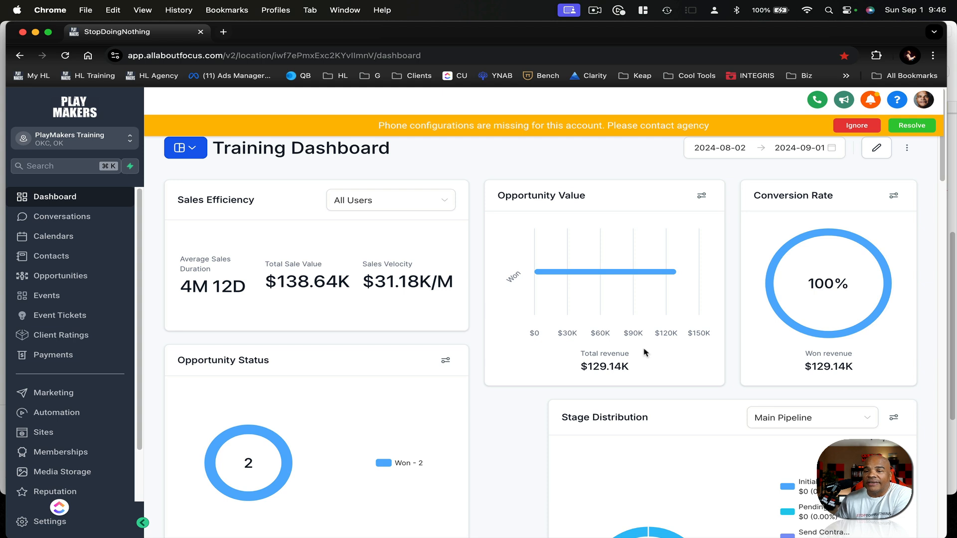
# Create a folder named "admin" in the Automation workflow list
pyautogui.click(68, 412)
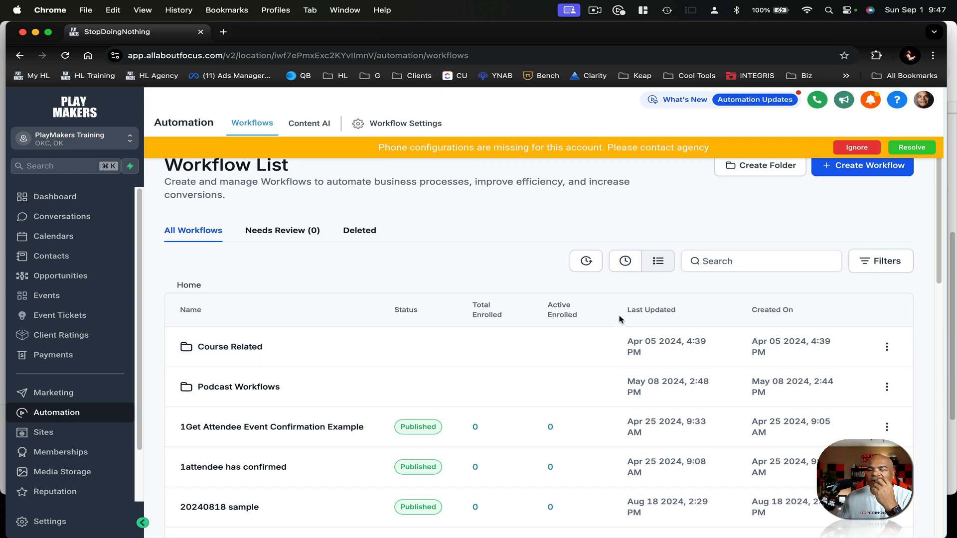
pyautogui.scroll(-2, 592, 323)
pyautogui.scroll(-1, 593, 322)
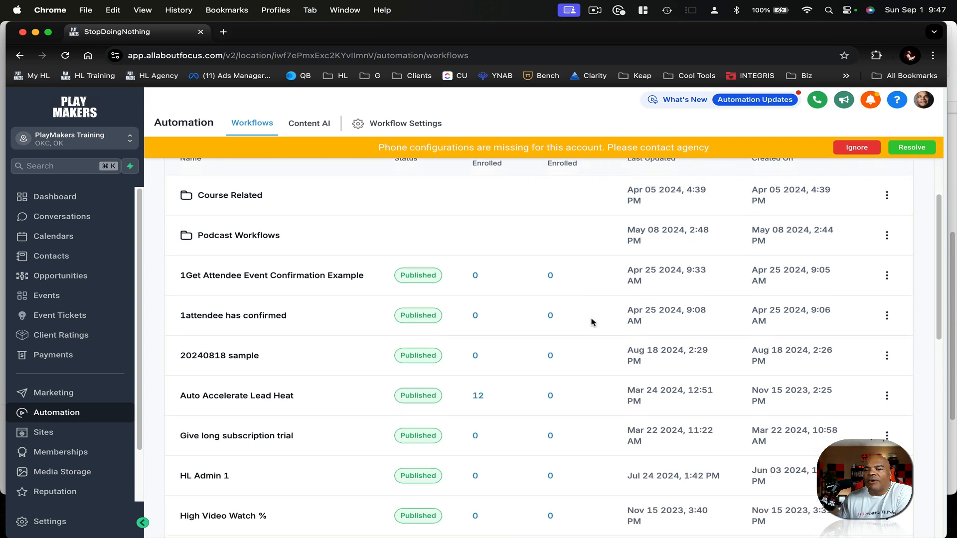
pyautogui.scroll(-5, 593, 359)
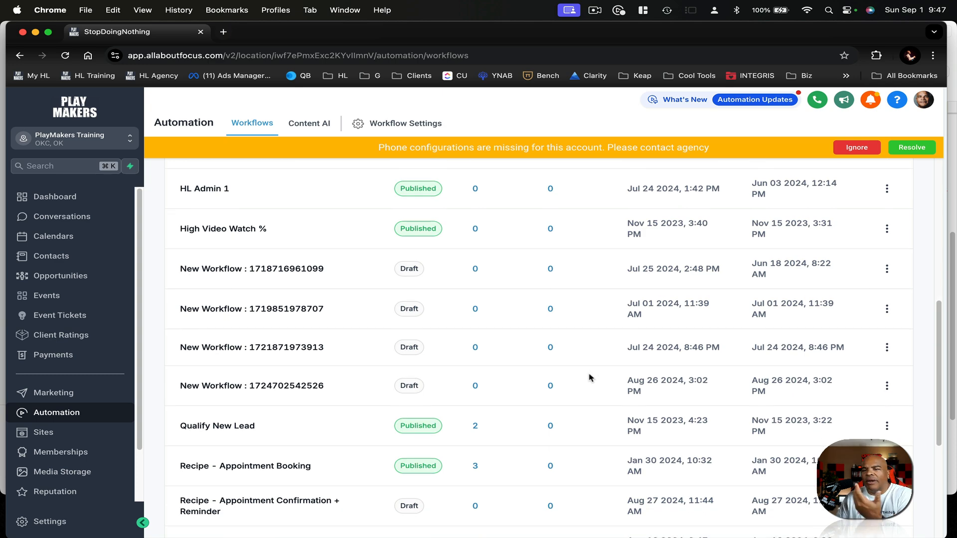
pyautogui.scroll(10, 576, 424)
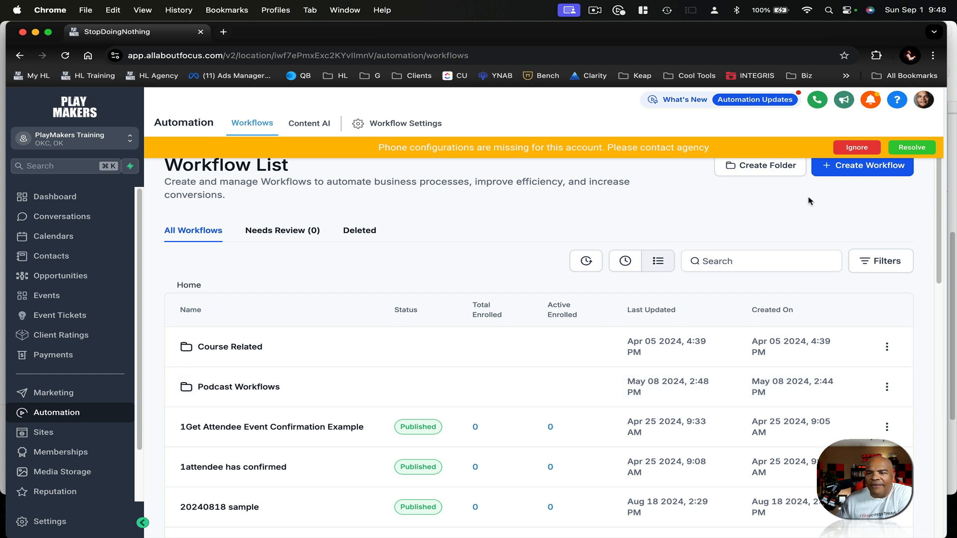
pyautogui.click(776, 169)
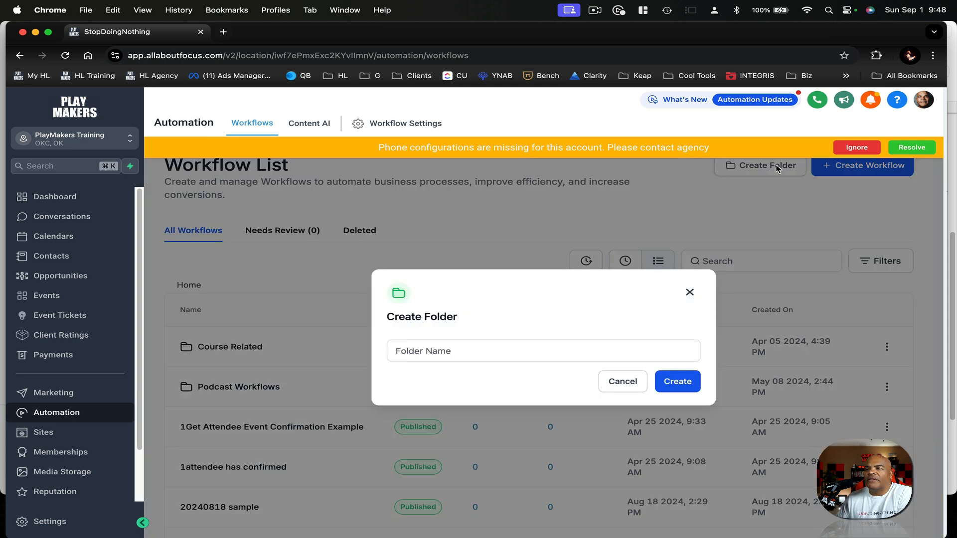
pyautogui.click(586, 352)
pyautogui.write('admin')
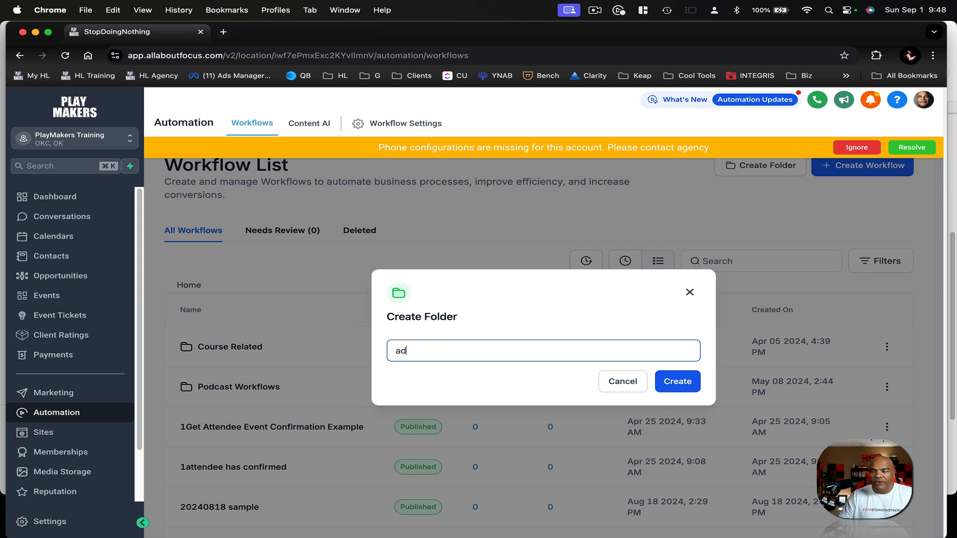
pyautogui.click(672, 380)
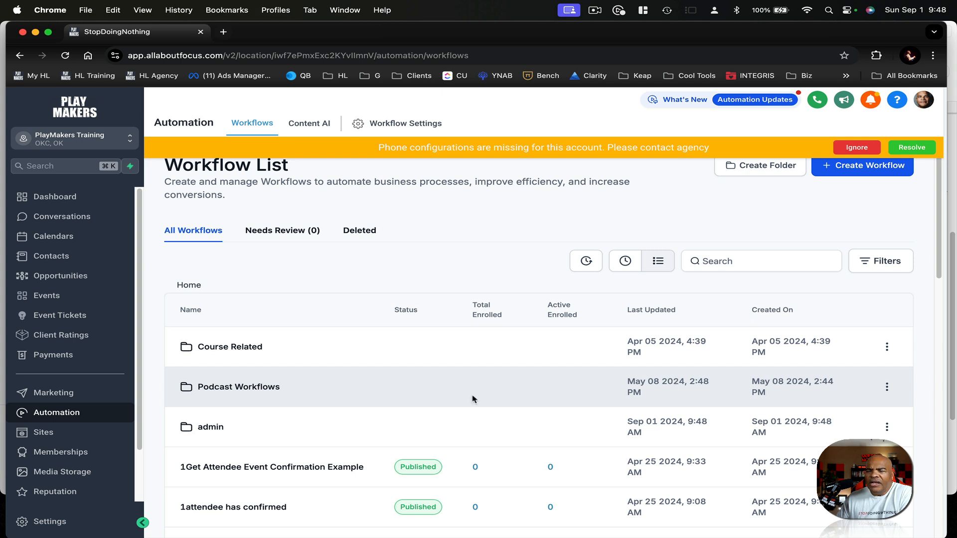
# Create a new workflow inside the admin folder, starting from scratch instead of using a recipe template
pyautogui.click(211, 429)
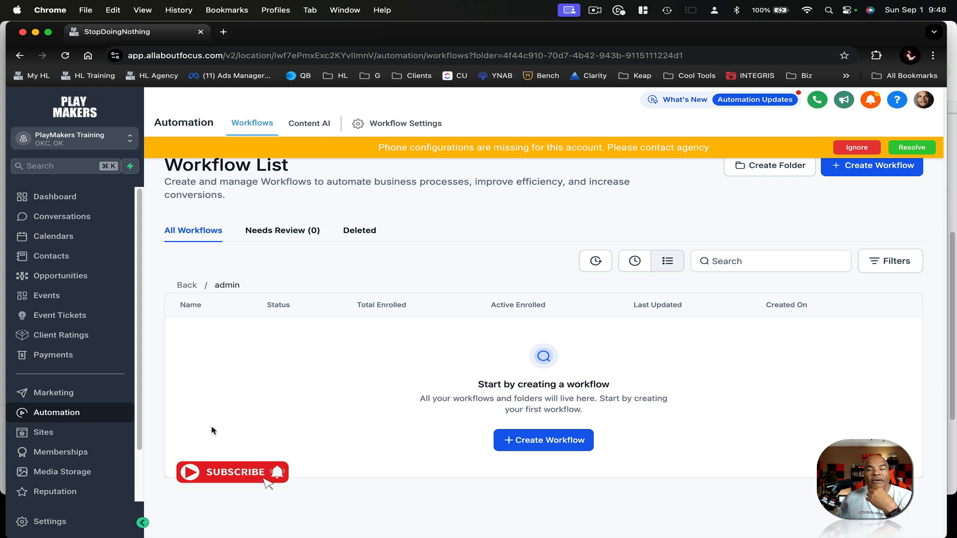
pyautogui.click(575, 438)
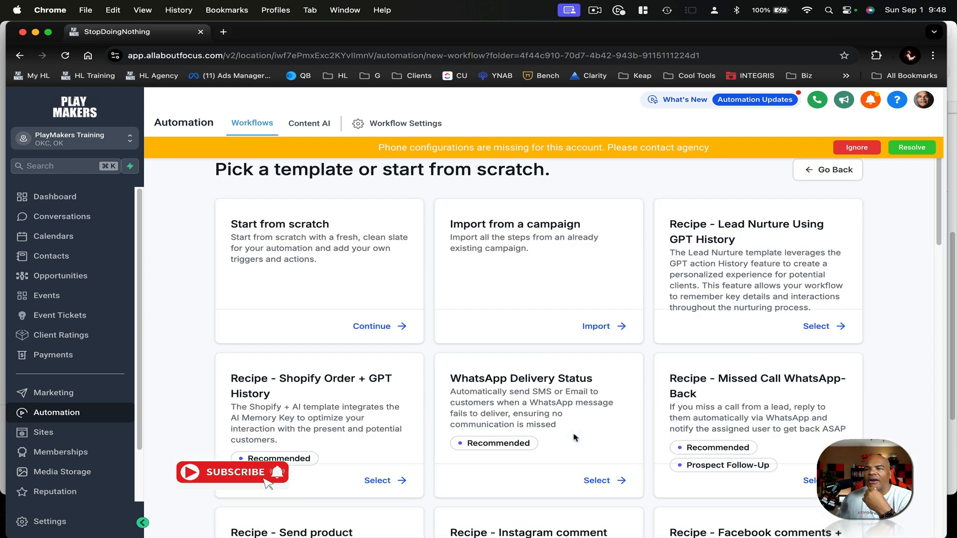
pyautogui.scroll(-10, 720, 471)
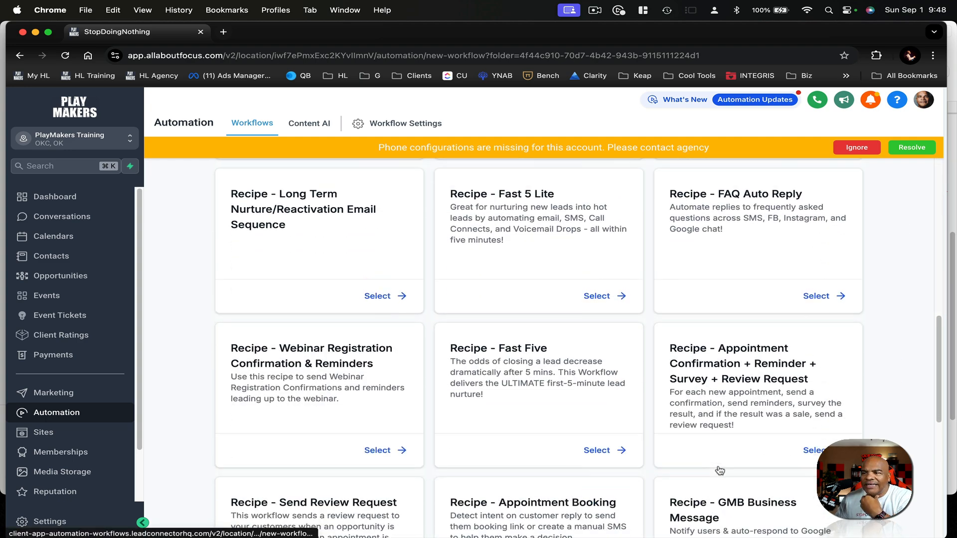
pyautogui.scroll(-8, 720, 470)
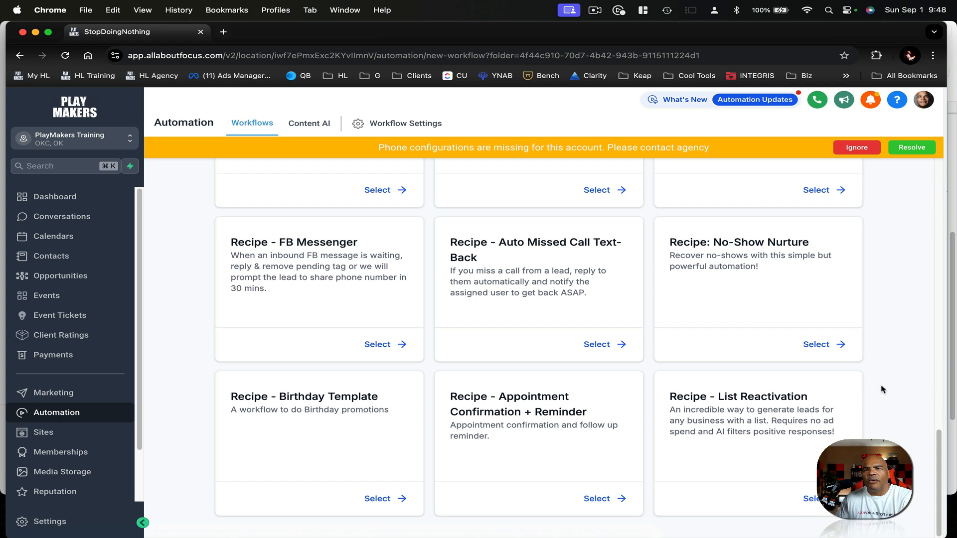
pyautogui.scroll(10, 733, 368)
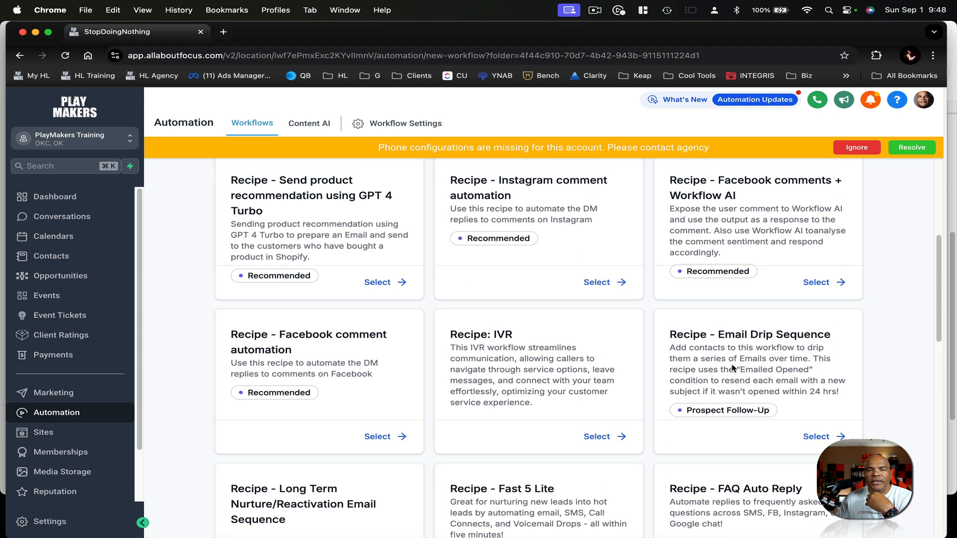
pyautogui.scroll(7, 632, 370)
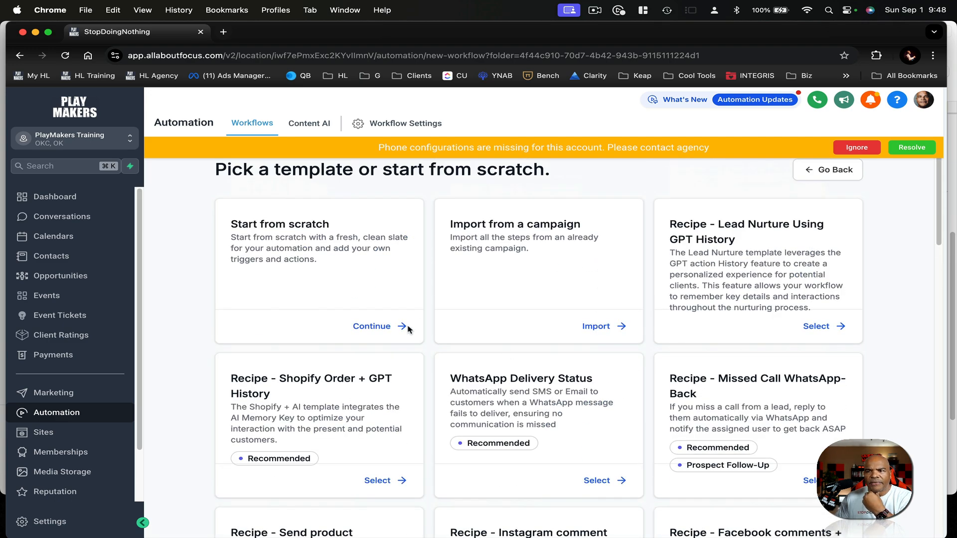
pyautogui.click(395, 327)
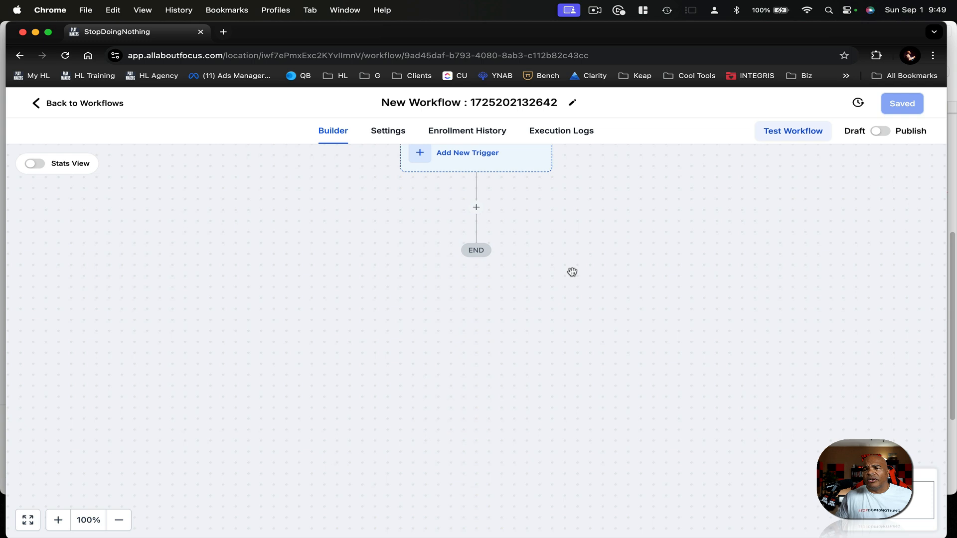
# Add a new workflow trigger of the Contact Created type
pyautogui.scroll(3, 573, 271)
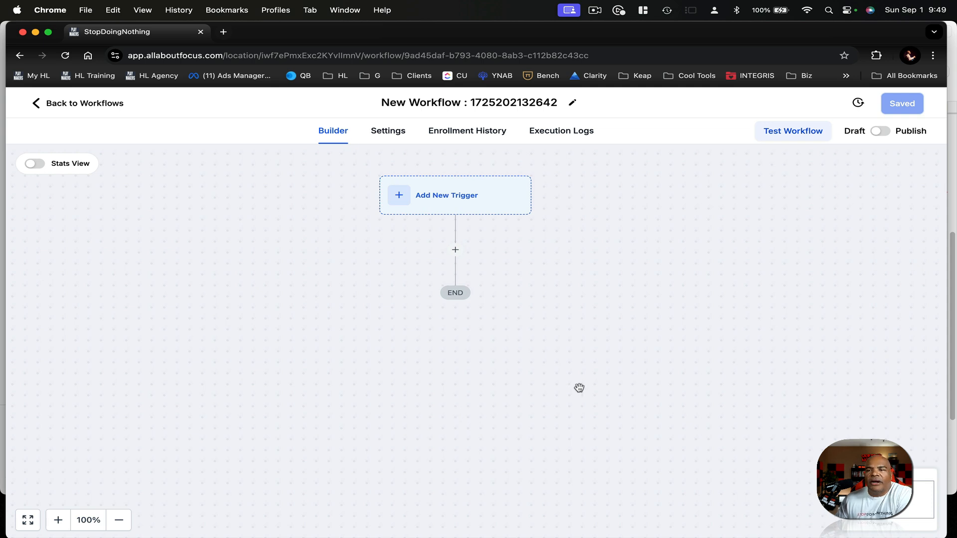
pyautogui.click(476, 199)
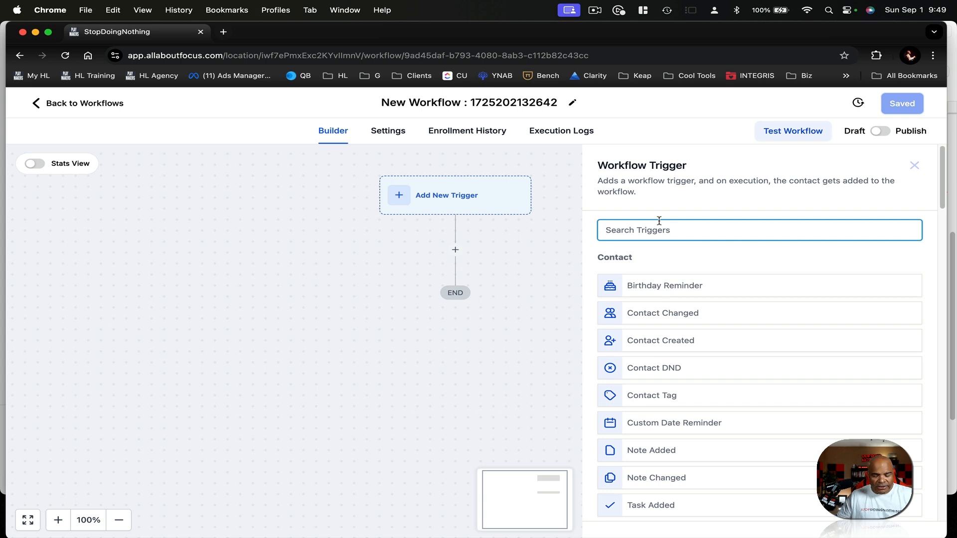
pyautogui.write('con')
pyautogui.click(677, 309)
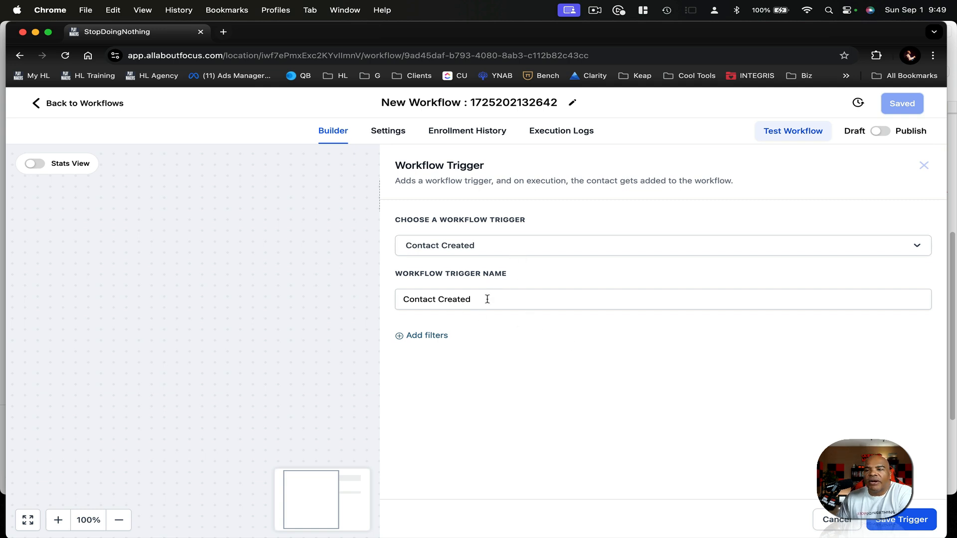
pyautogui.click(430, 335)
pyautogui.click(455, 349)
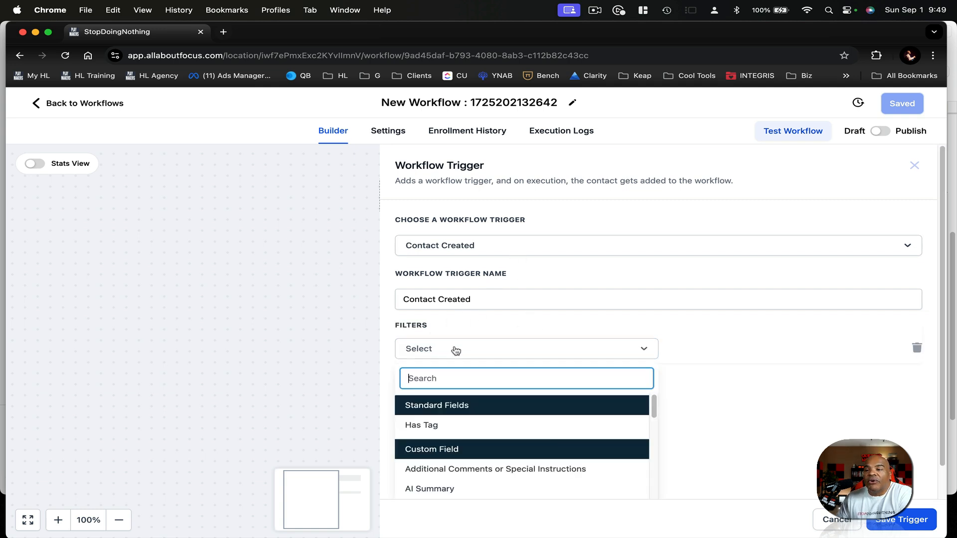
pyautogui.scroll(-5, 558, 417)
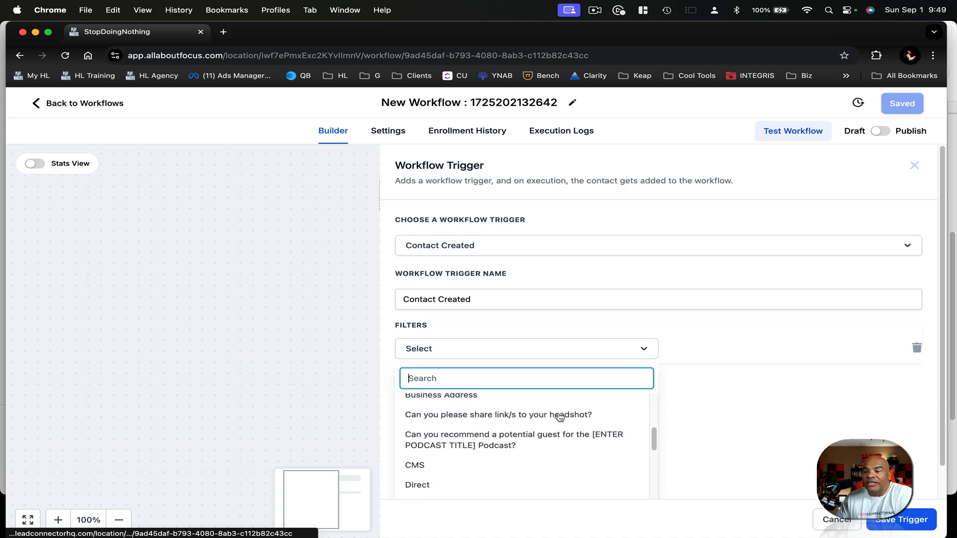
pyautogui.scroll(5, 560, 419)
pyautogui.click(734, 355)
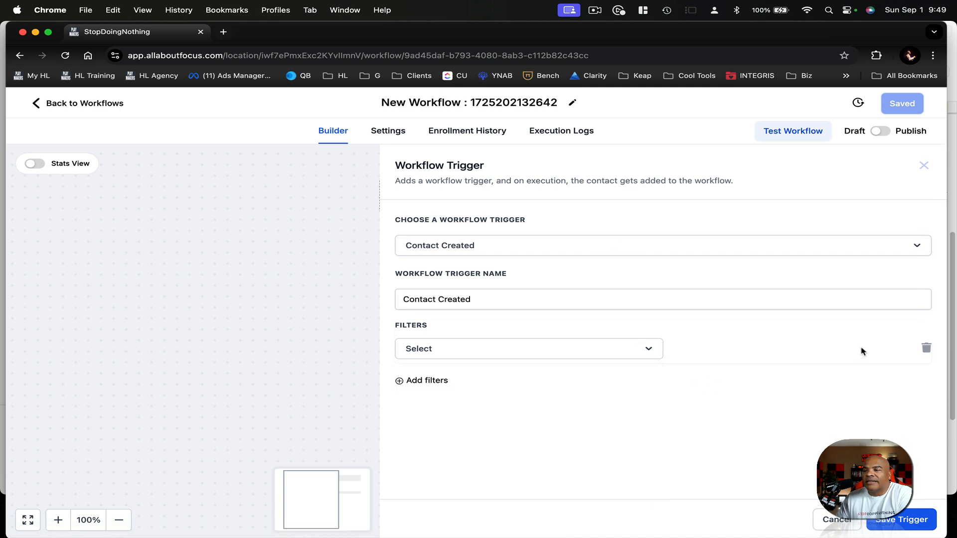
pyautogui.click(924, 348)
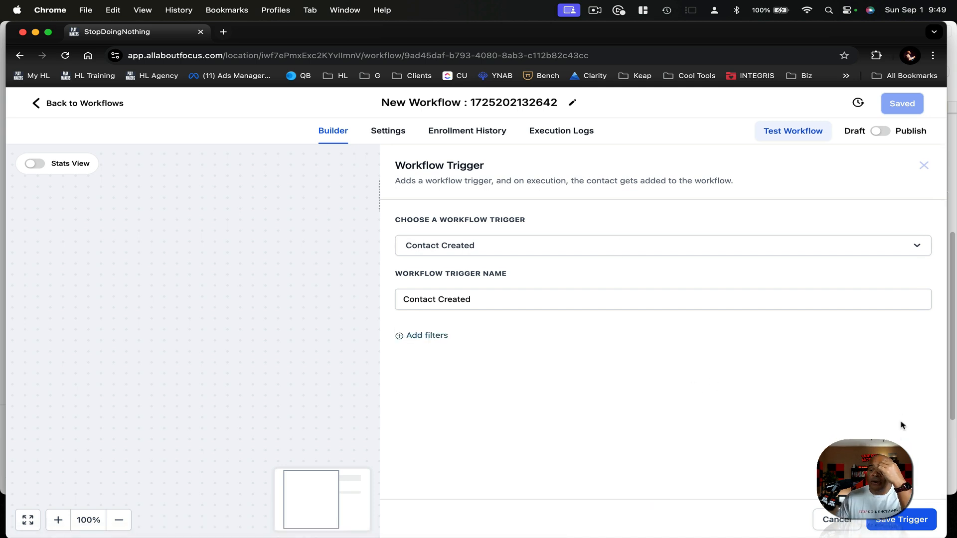
# Save the Contact Created trigger without filters and rename the workflow as "contact - created"
pyautogui.click(902, 520)
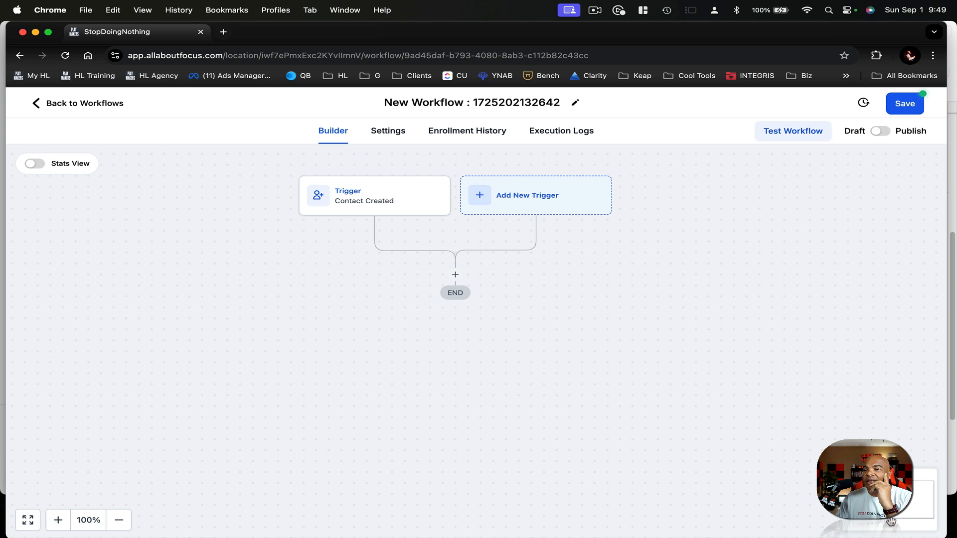
pyautogui.click(575, 100)
pyautogui.tripleClick(553, 102)
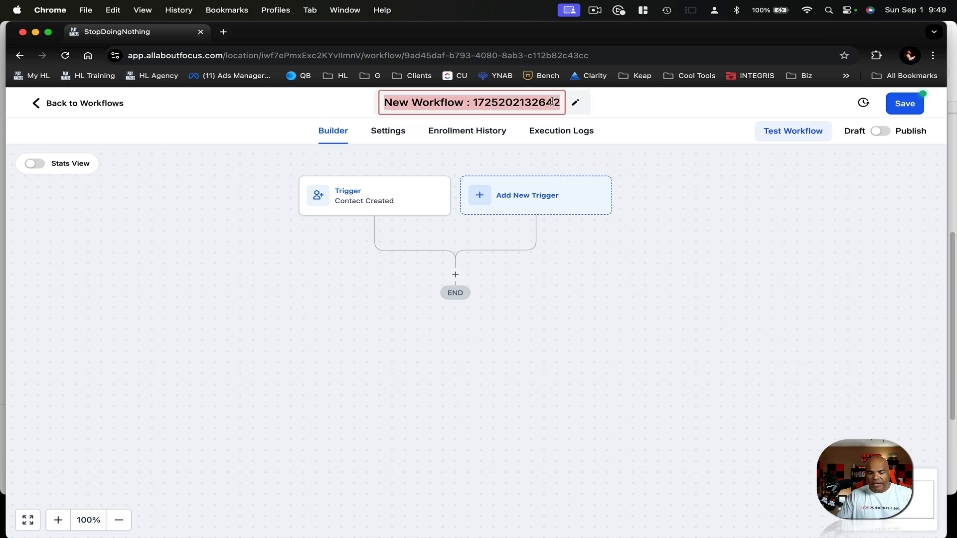
pyautogui.write('contact - create')
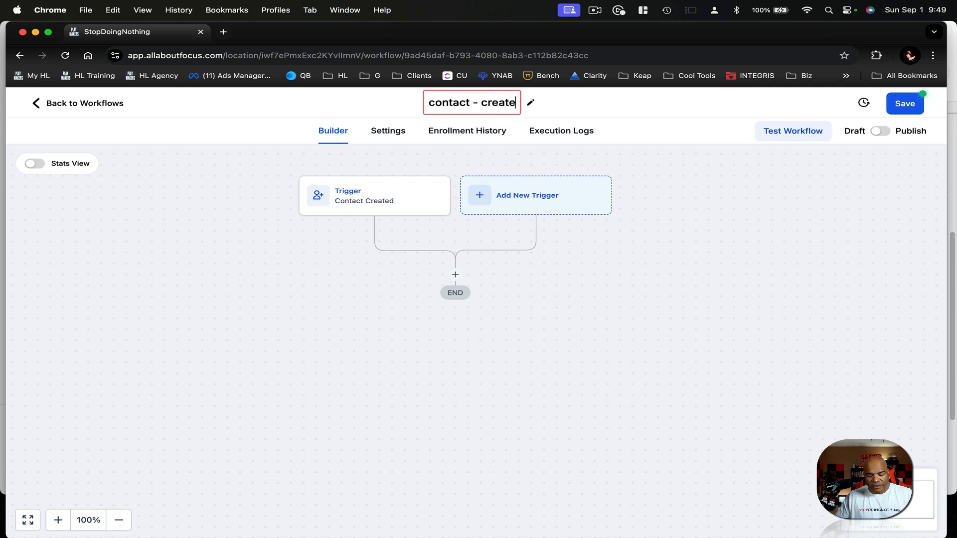
pyautogui.write('d')
pyautogui.click(618, 152)
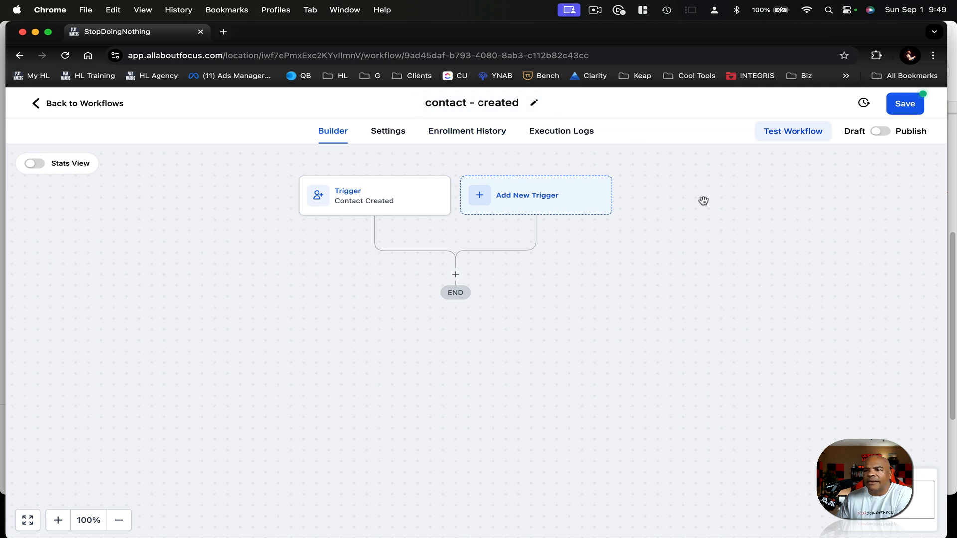
# Try to switch the workflow from Draft to Publish, and save it
pyautogui.click(885, 134)
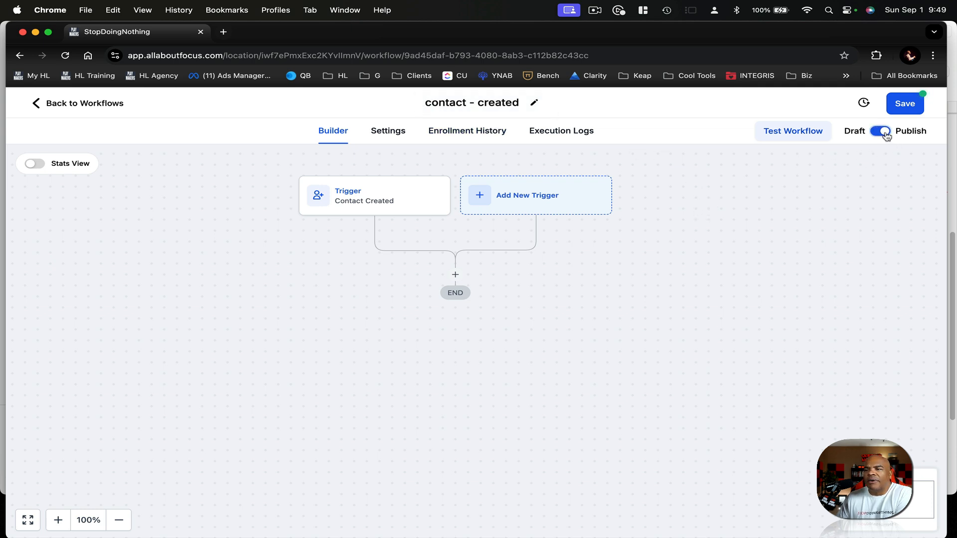
pyautogui.click(902, 102)
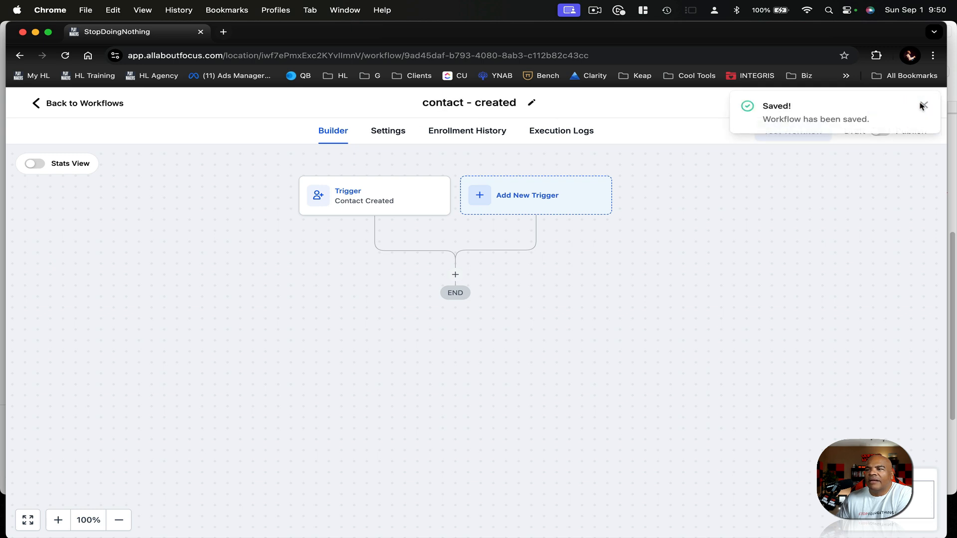
pyautogui.click(922, 105)
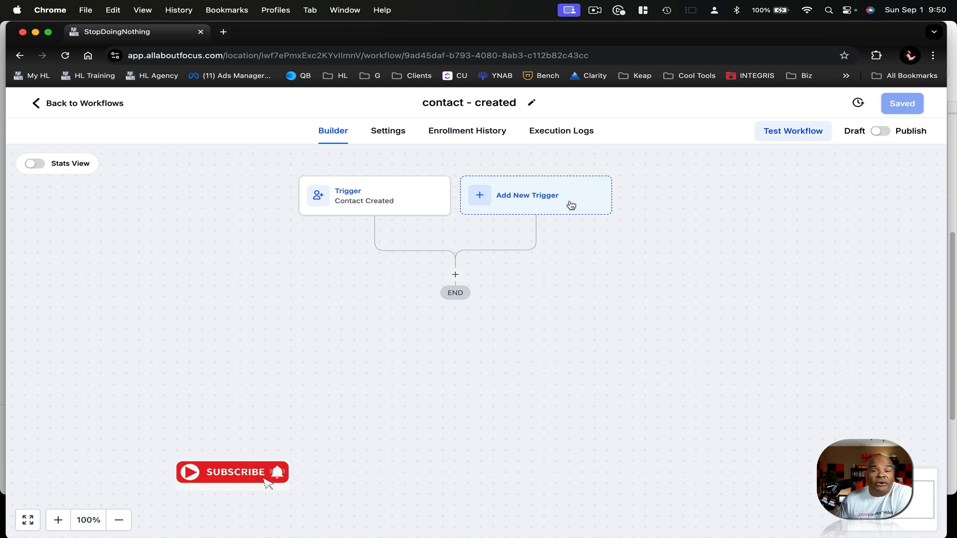
# Examine the actions available for the step after the Contact Created trigger, from the Contact group through Internal Tools
pyautogui.click(455, 274)
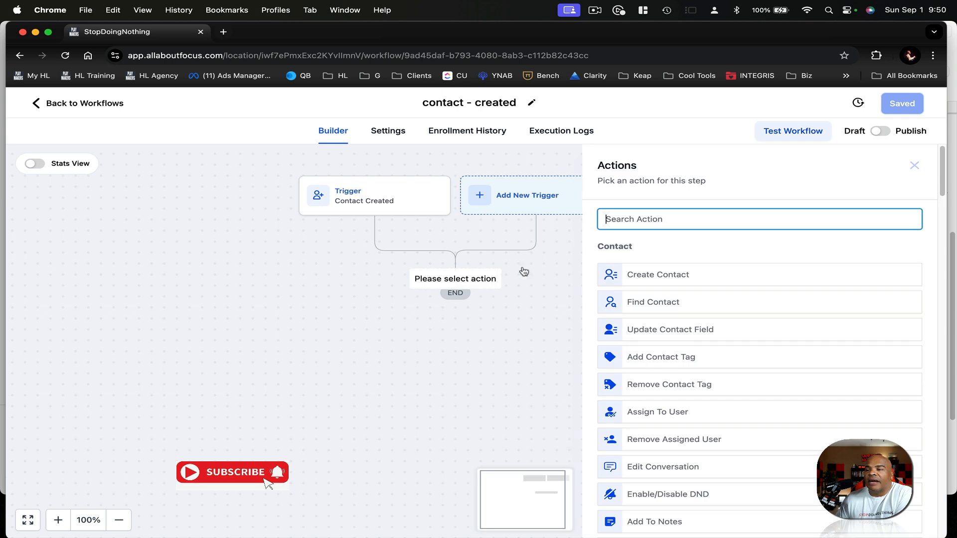
pyautogui.write('no')
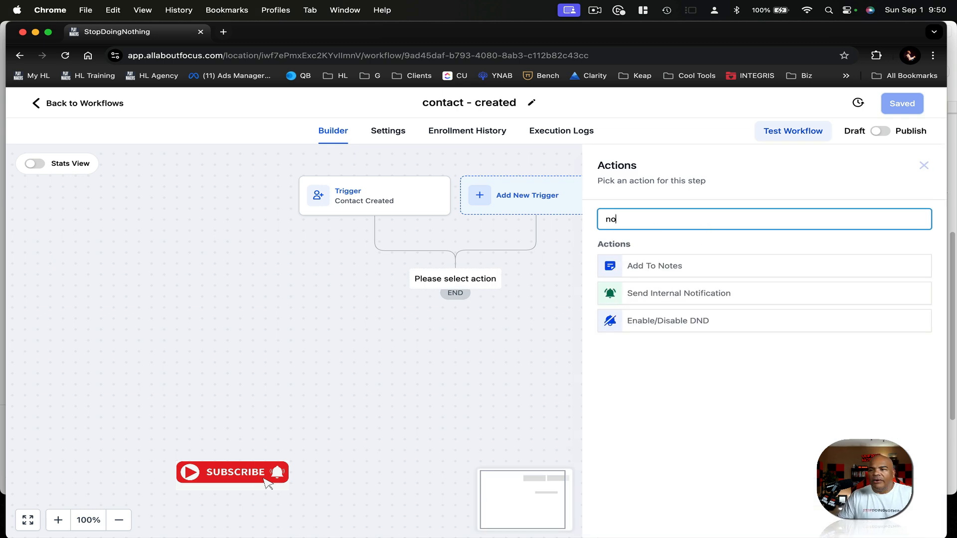
pyautogui.press('BackSpace')
pyautogui.press('BackSpace')
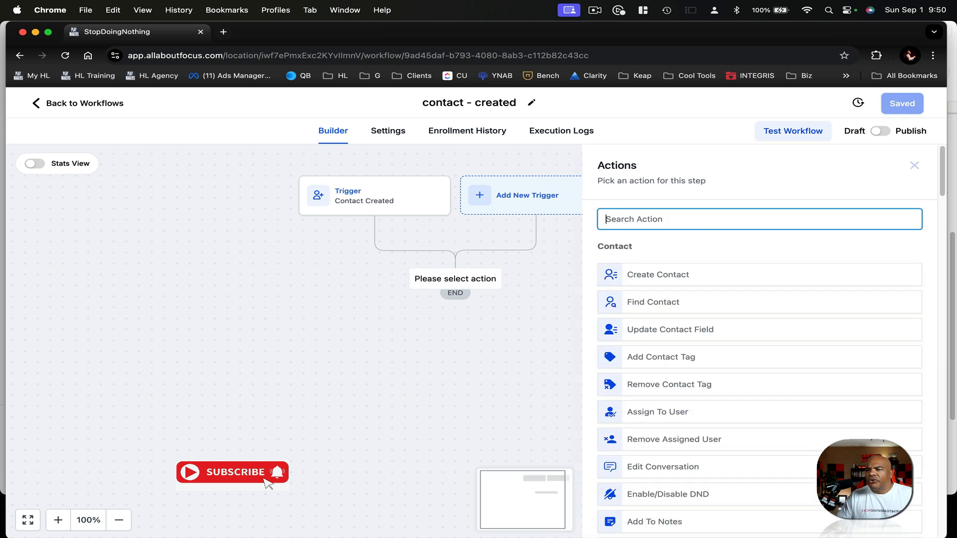
pyautogui.scroll(-6, 797, 371)
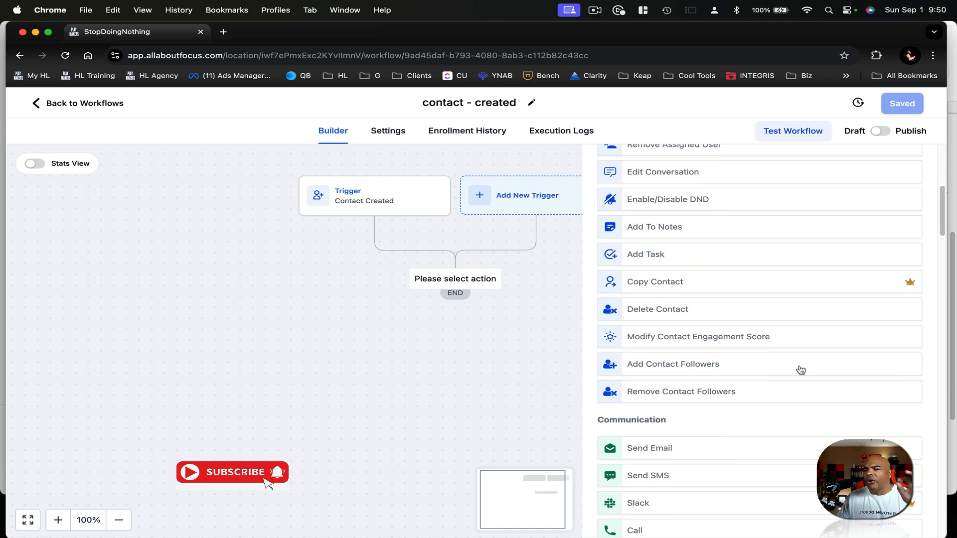
pyautogui.scroll(2, 801, 370)
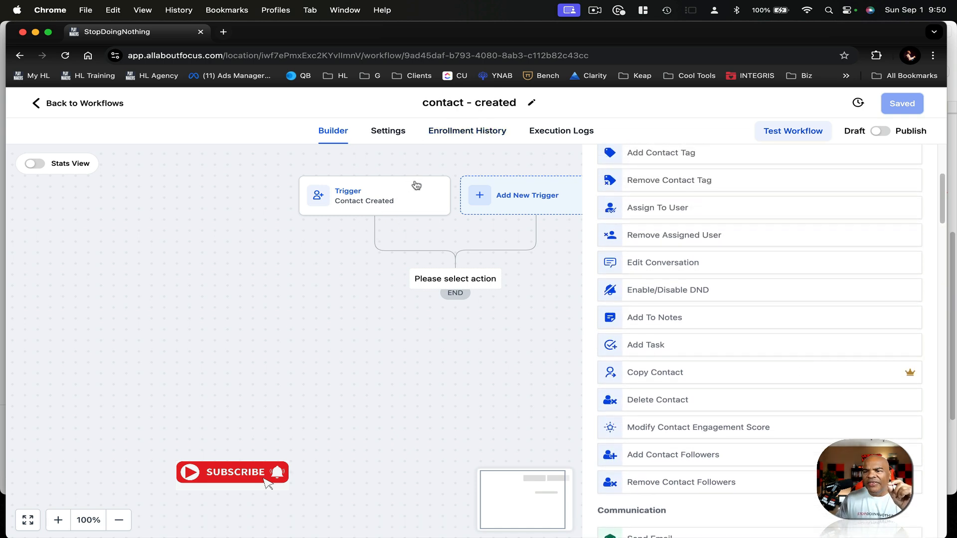
pyautogui.scroll(-12, 746, 352)
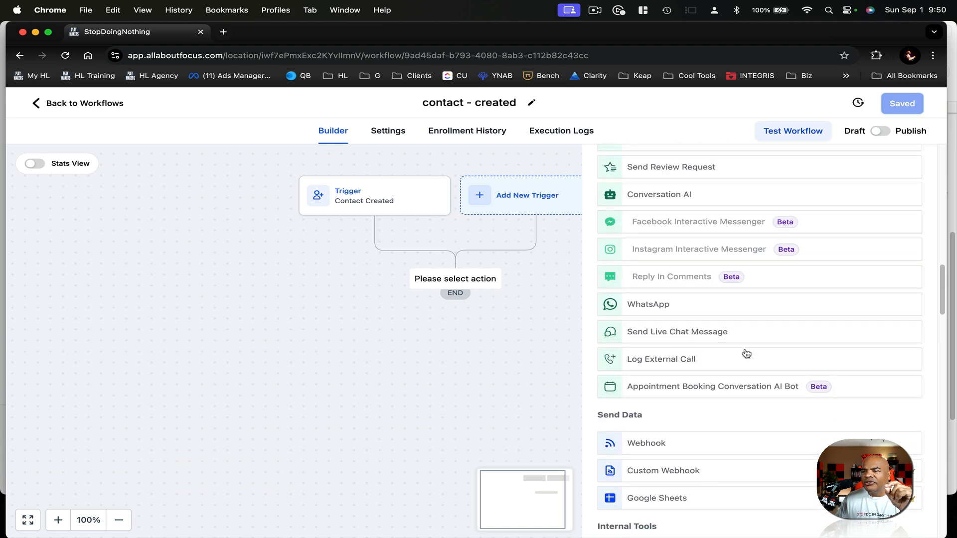
pyautogui.scroll(-2, 746, 353)
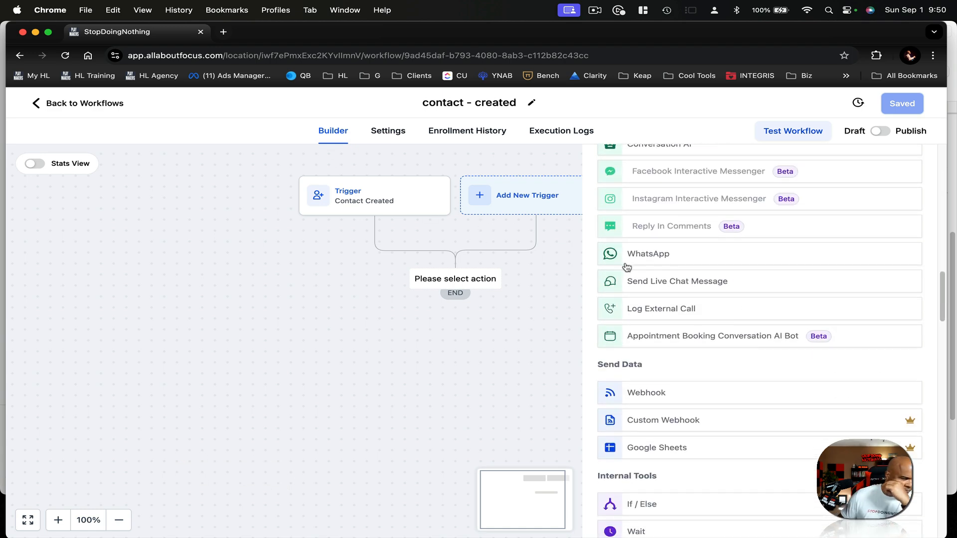
pyautogui.scroll(-12, 649, 342)
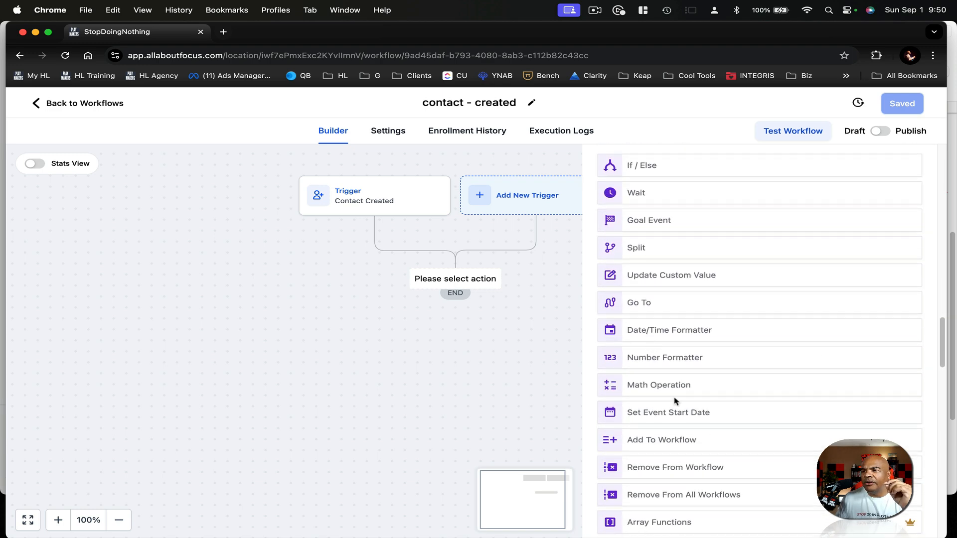
pyautogui.scroll(-4, 675, 401)
pyautogui.scroll(10, 675, 401)
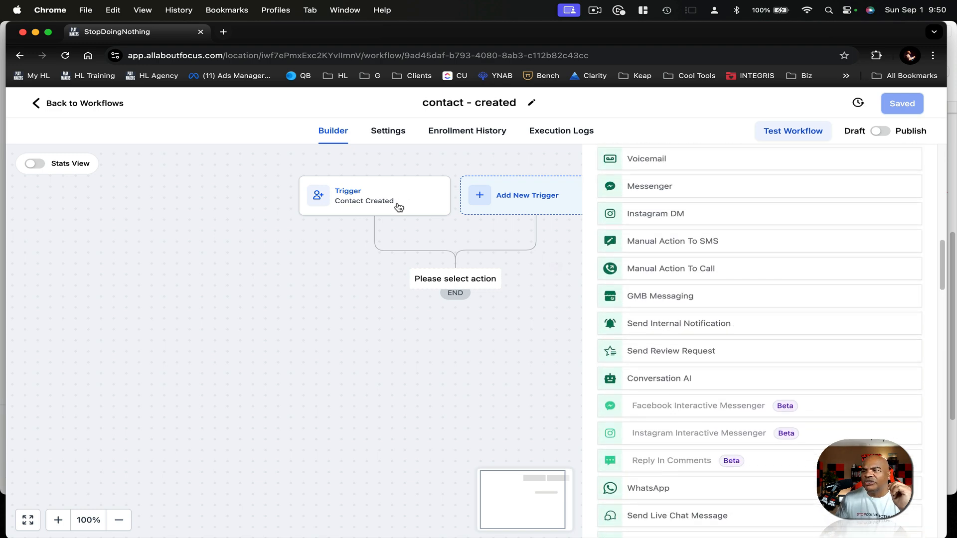
pyautogui.click(528, 325)
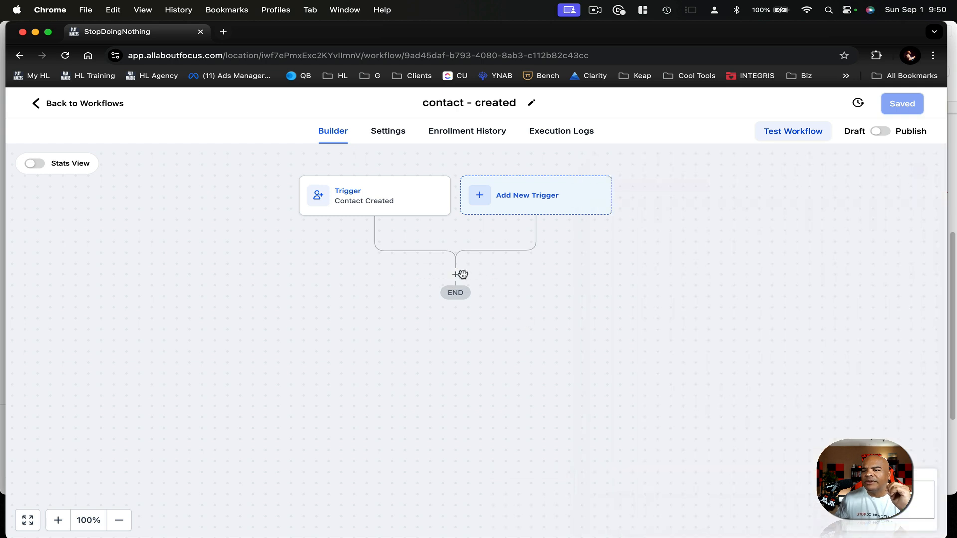
# Add an Add To Notes action after the Contact Created trigger with the note text "contact created", and save the action
pyautogui.click(455, 275)
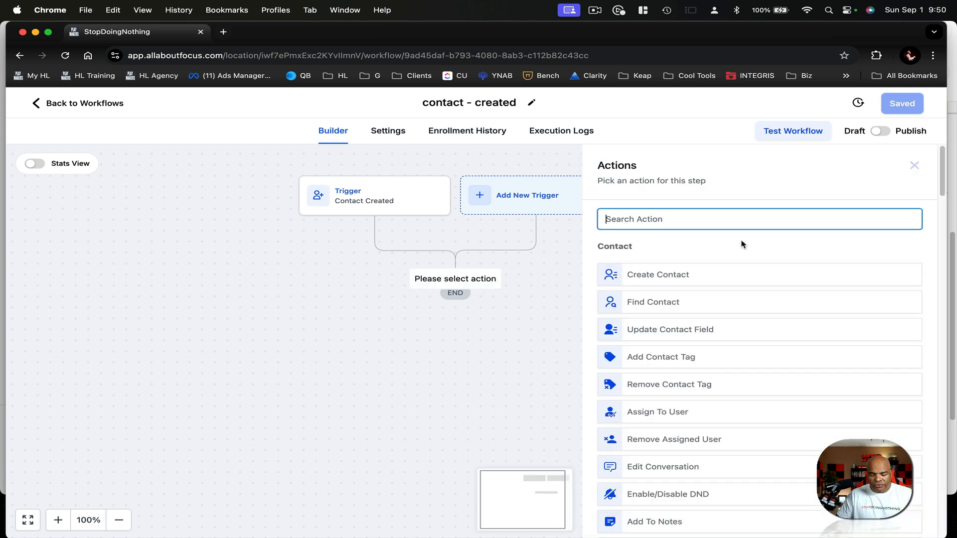
pyautogui.write('not')
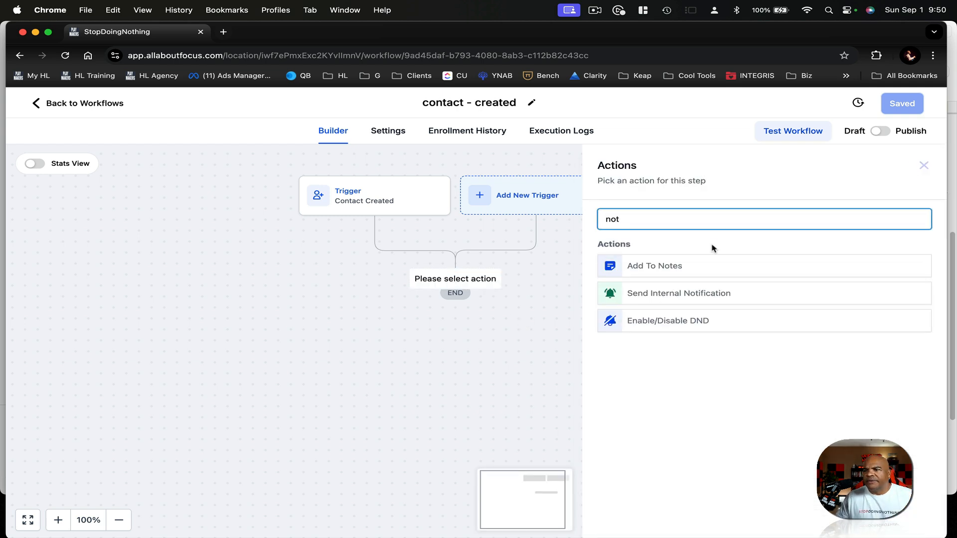
pyautogui.click(679, 265)
pyautogui.click(223, 32)
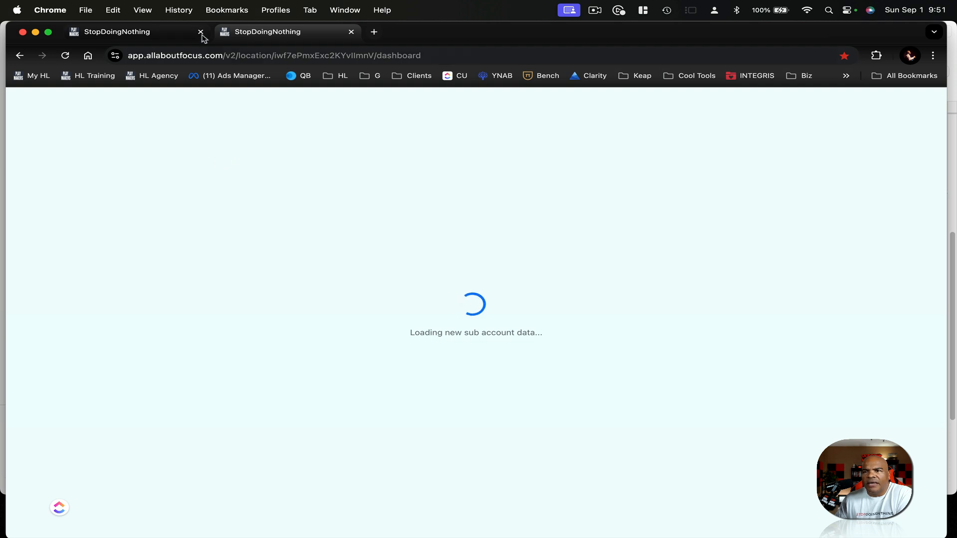
pyautogui.click(184, 33)
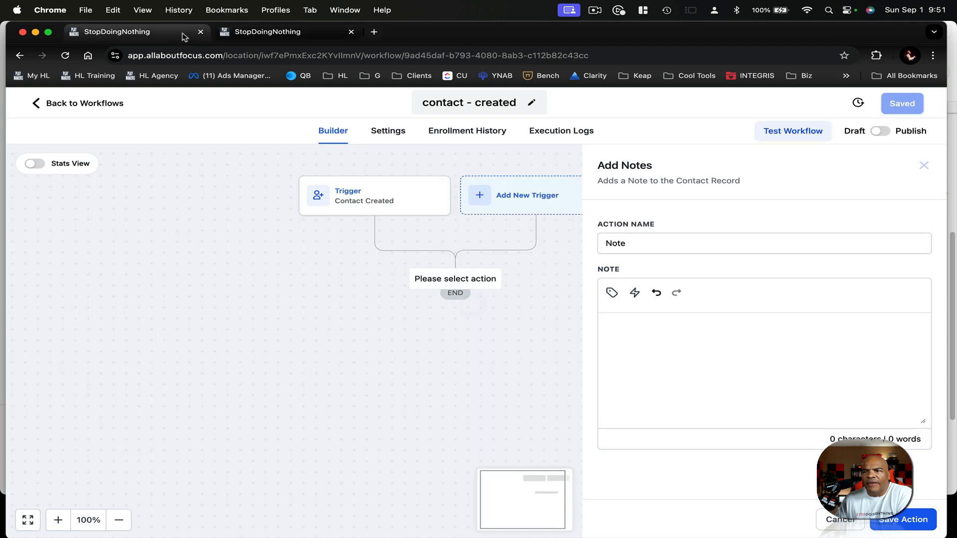
pyautogui.click(682, 346)
pyautogui.write('contact ')
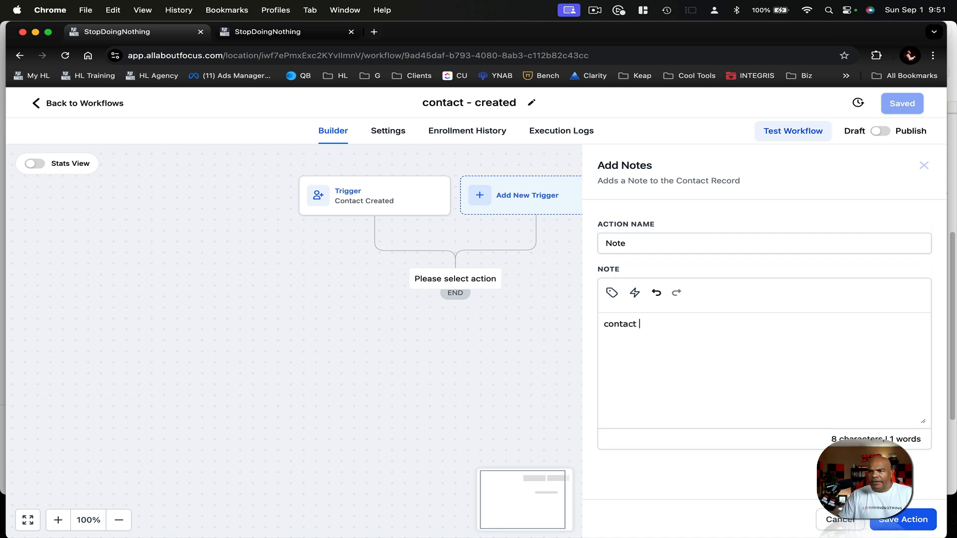
pyautogui.write('created')
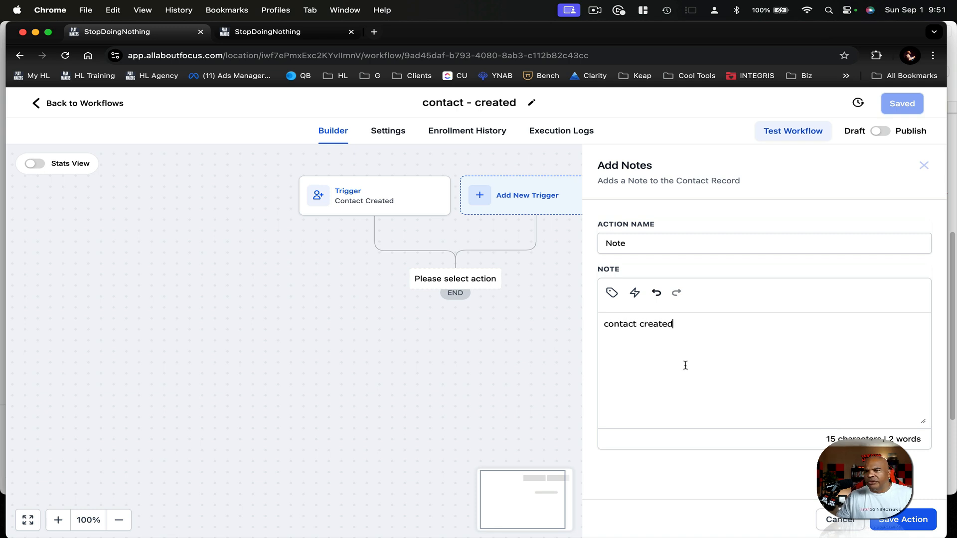
pyautogui.click(896, 522)
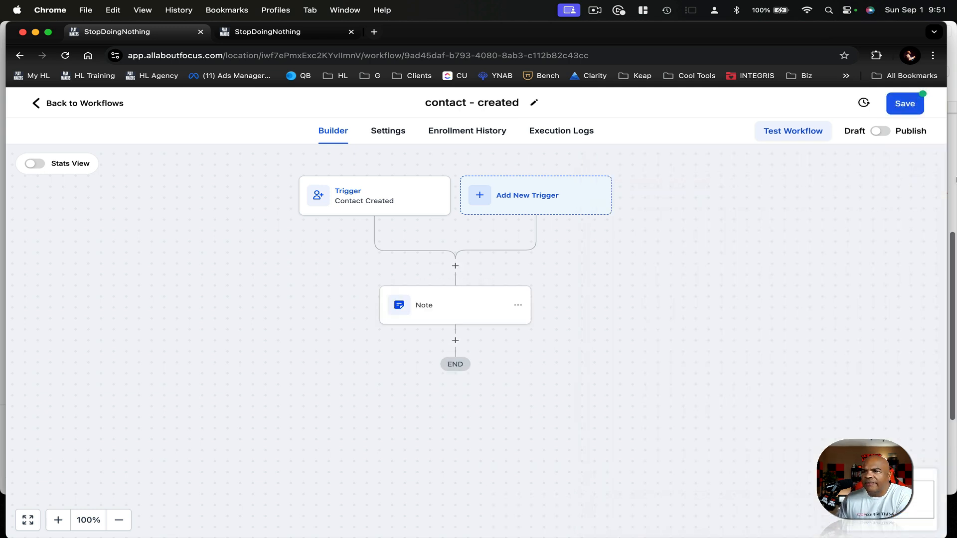
# Switch the "contact - created" workflow from Draft to Publish and save it
pyautogui.click(881, 131)
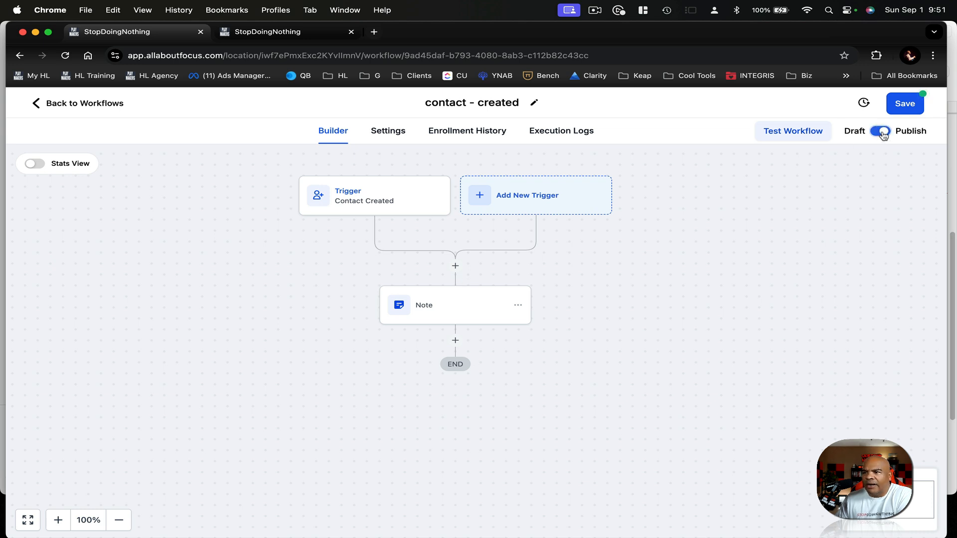
pyautogui.click(901, 112)
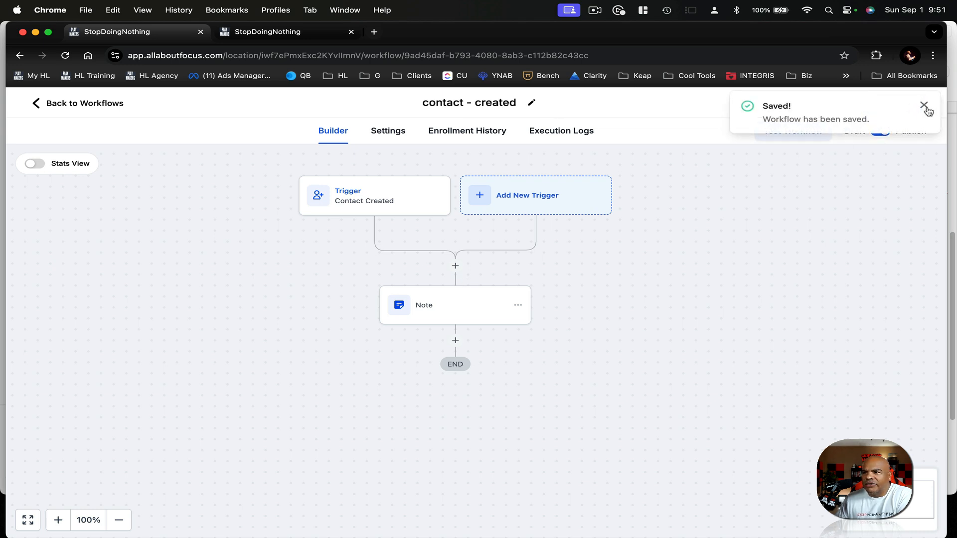
pyautogui.click(923, 104)
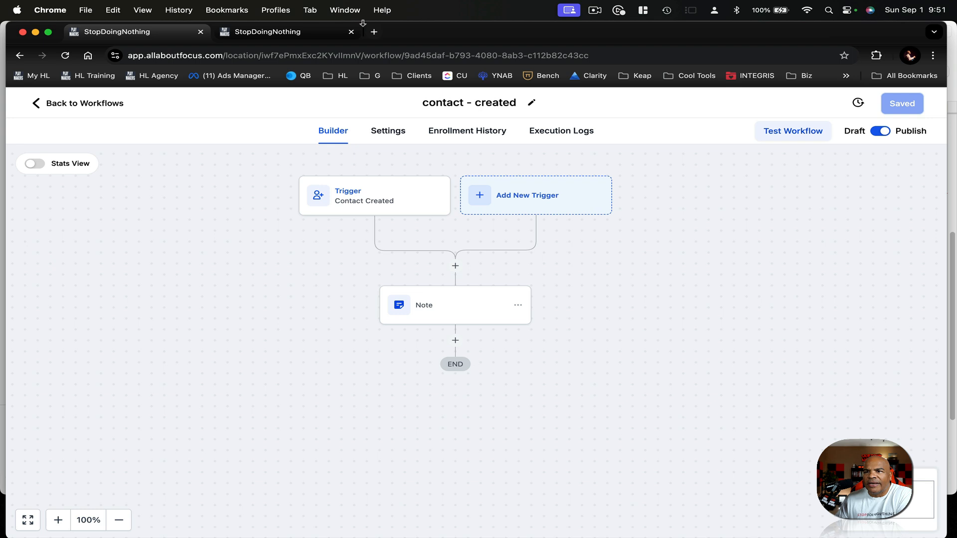
# Open the first record in the Contacts list, dismiss the phone configuration warning, and view the contact's notes
pyautogui.click(319, 34)
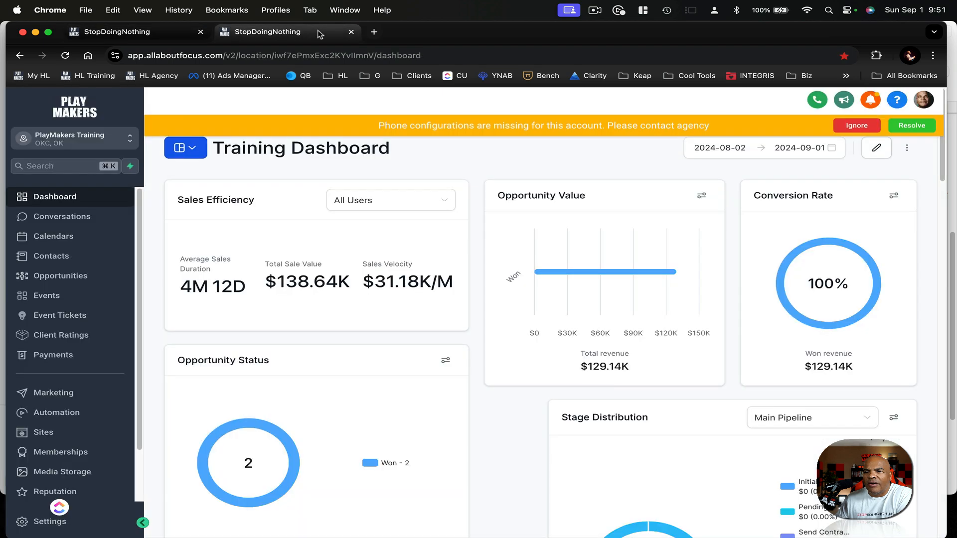
pyautogui.click(72, 258)
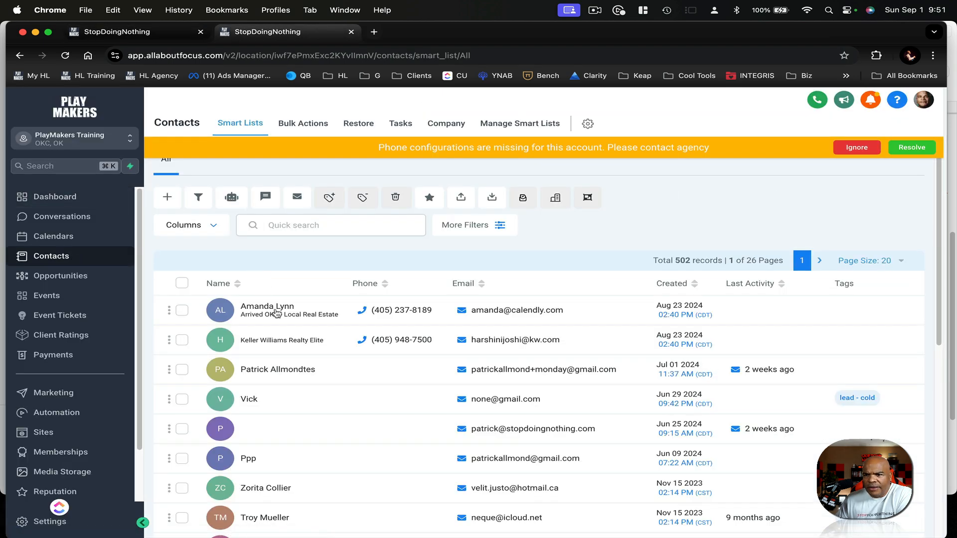
pyautogui.click(277, 313)
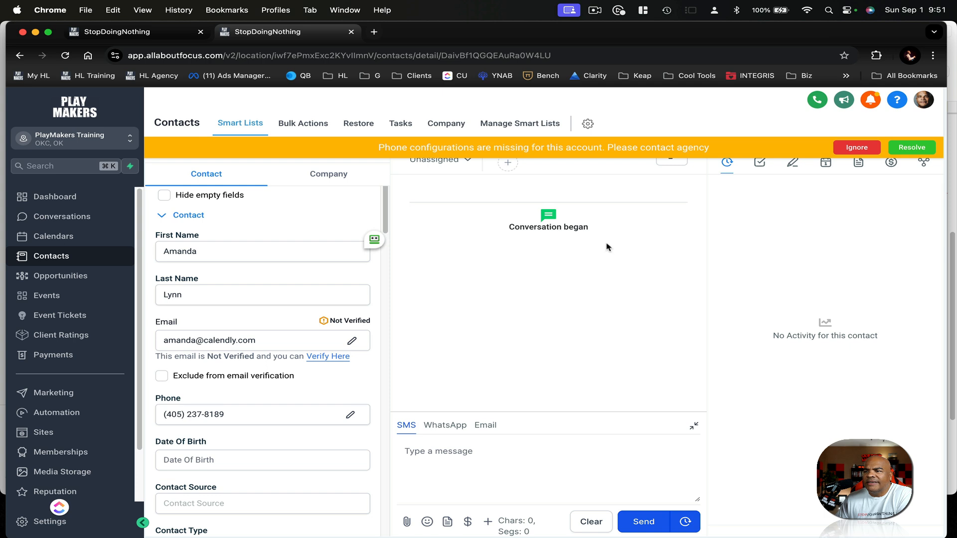
pyautogui.click(856, 147)
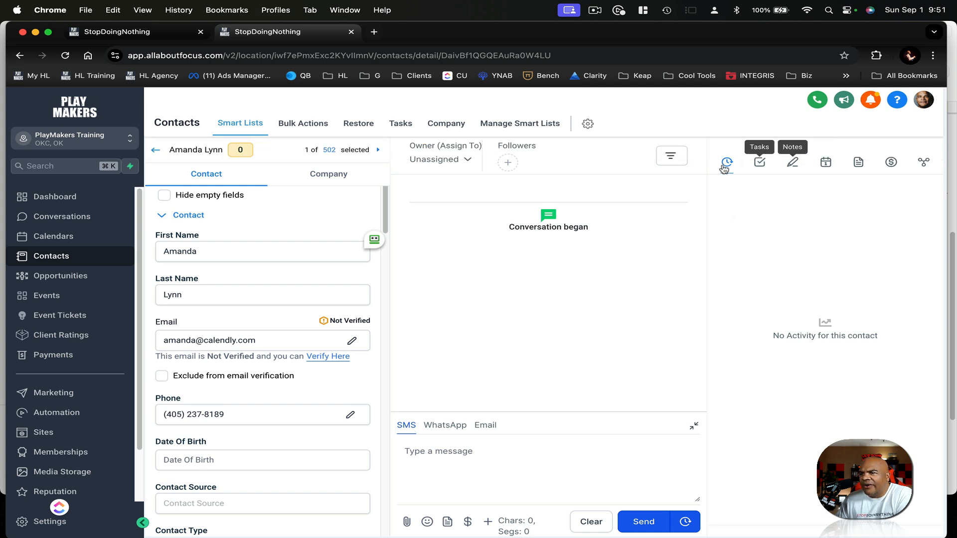
pyautogui.click(793, 163)
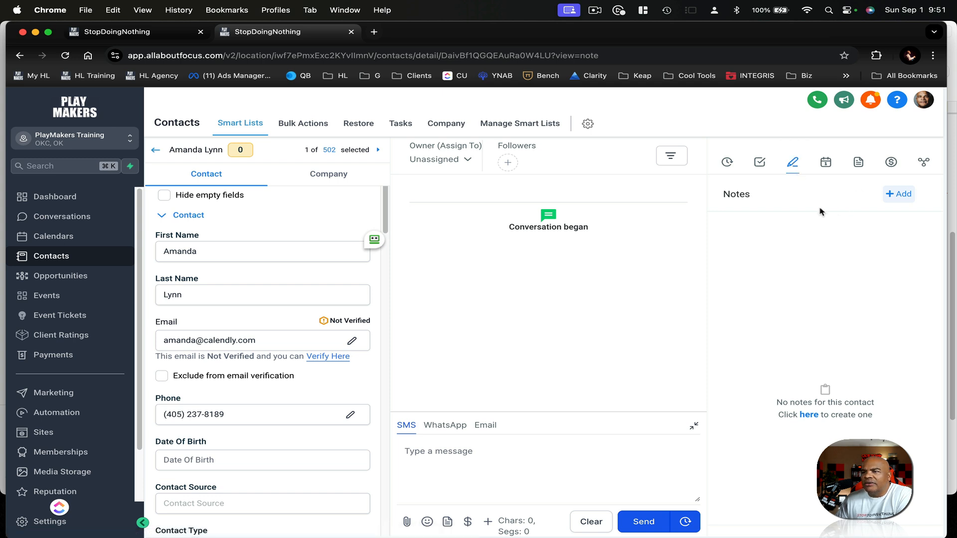
pyautogui.click(138, 34)
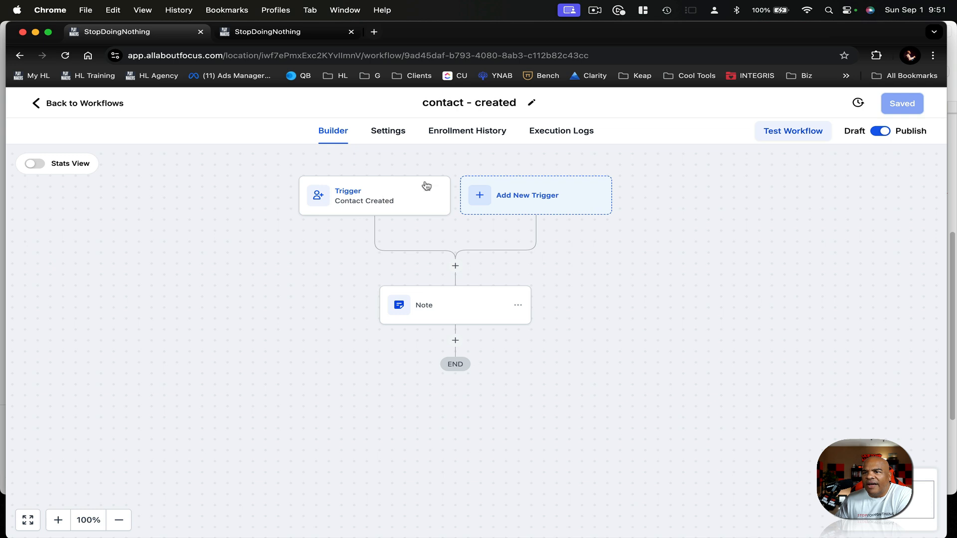
pyautogui.click(342, 35)
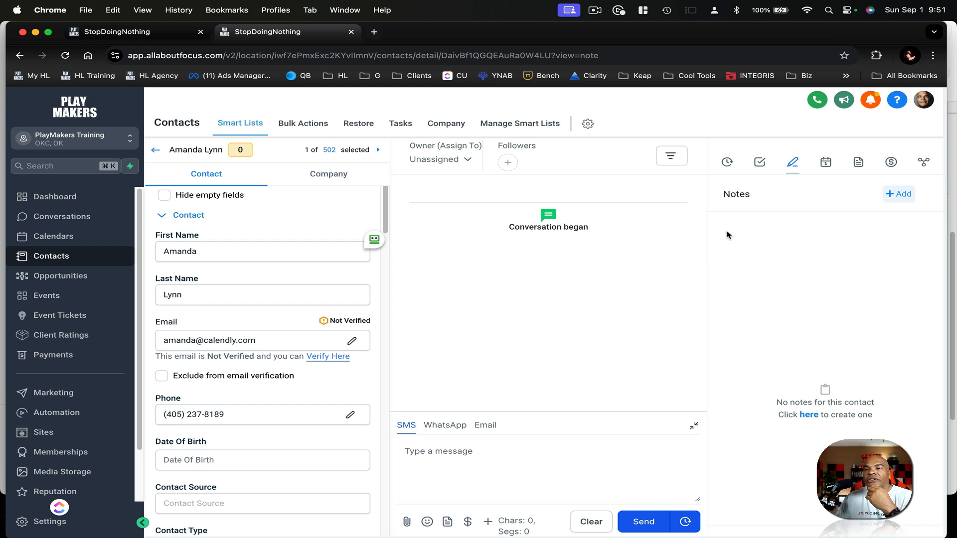
pyautogui.click(180, 35)
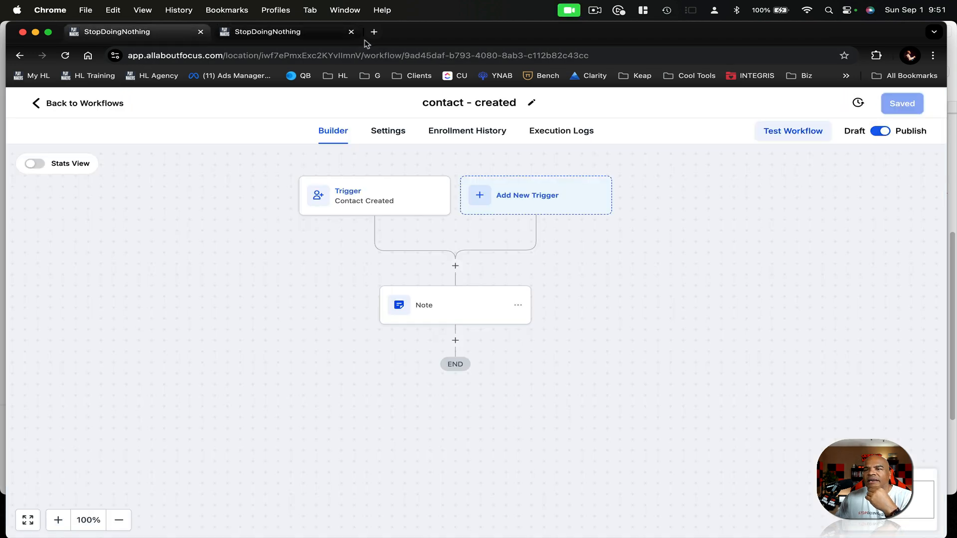
pyautogui.click(331, 36)
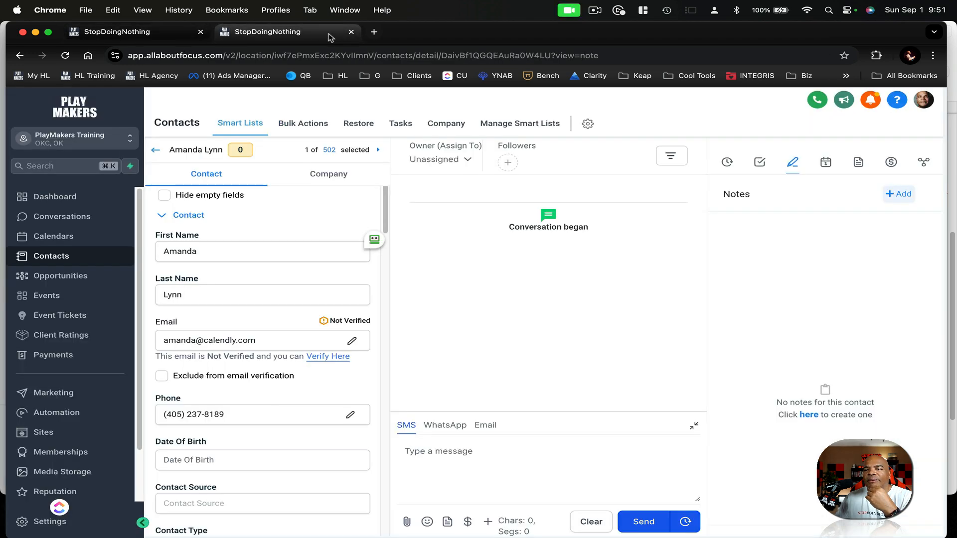
# Create a new contact of type Lead with a placeholder first name, last name and a unique test e-mail address, and save it
pyautogui.click(155, 153)
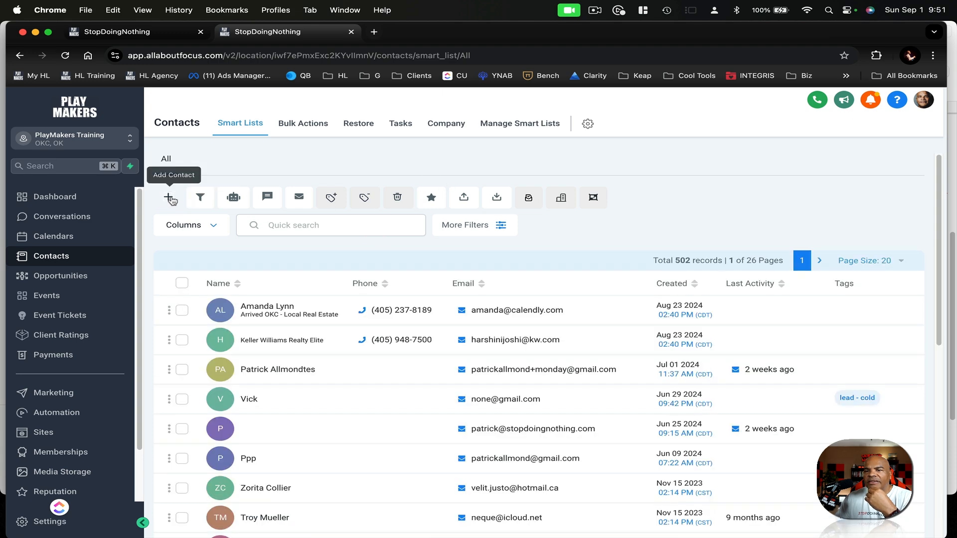
pyautogui.click(170, 200)
pyautogui.click(413, 298)
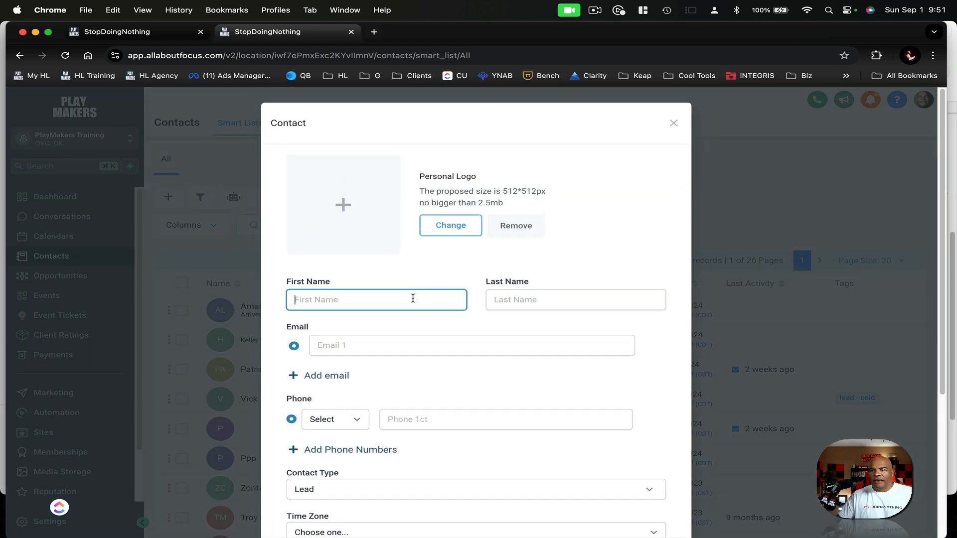
pyautogui.write('ppppp')
pyautogui.press('Tab')
pyautogui.write('aaaa')
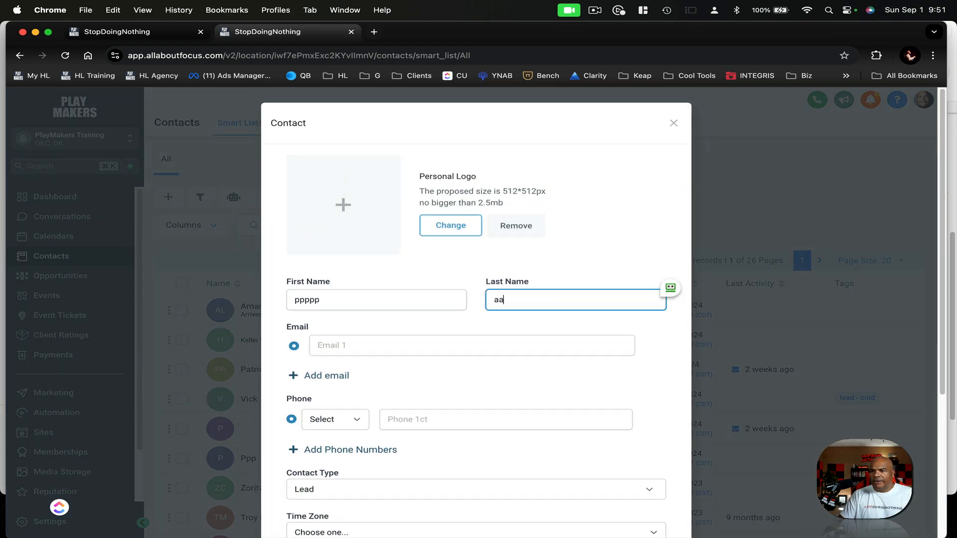
pyautogui.press('Tab')
pyautogui.press('Tab')
pyautogui.write('pa')
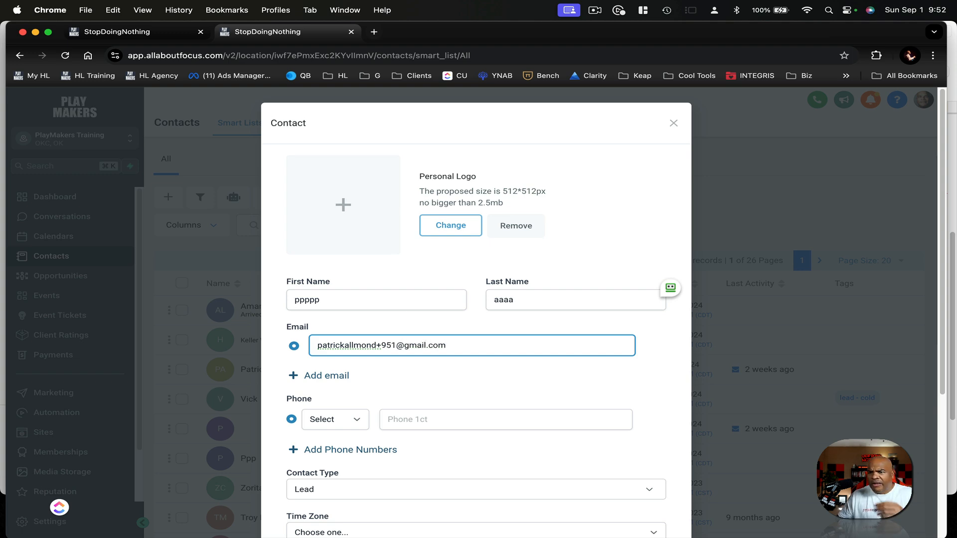
pyautogui.scroll(-5, 367, 359)
pyautogui.click(634, 495)
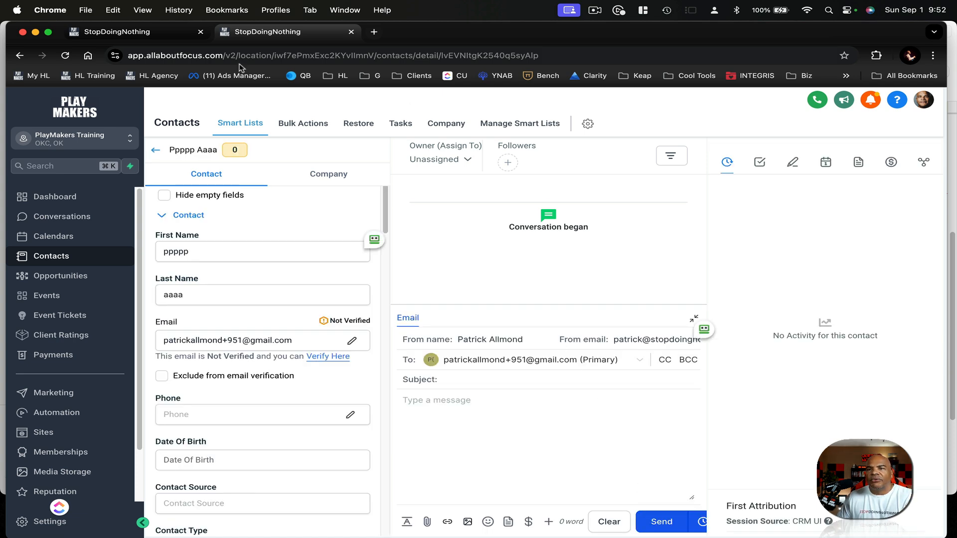
# Refresh the new contact's page, then check the Enrollment History of the "contact - created" workflow
pyautogui.click(65, 56)
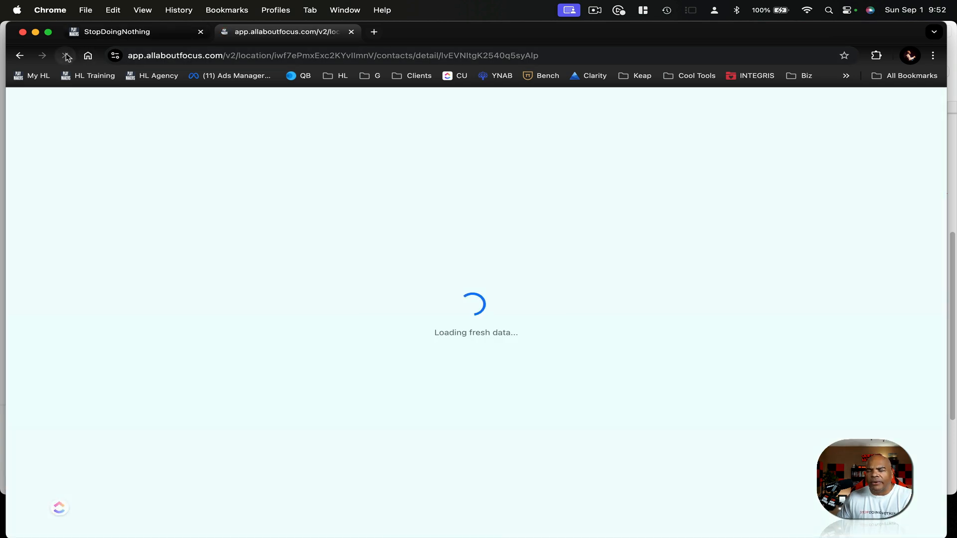
pyautogui.click(162, 43)
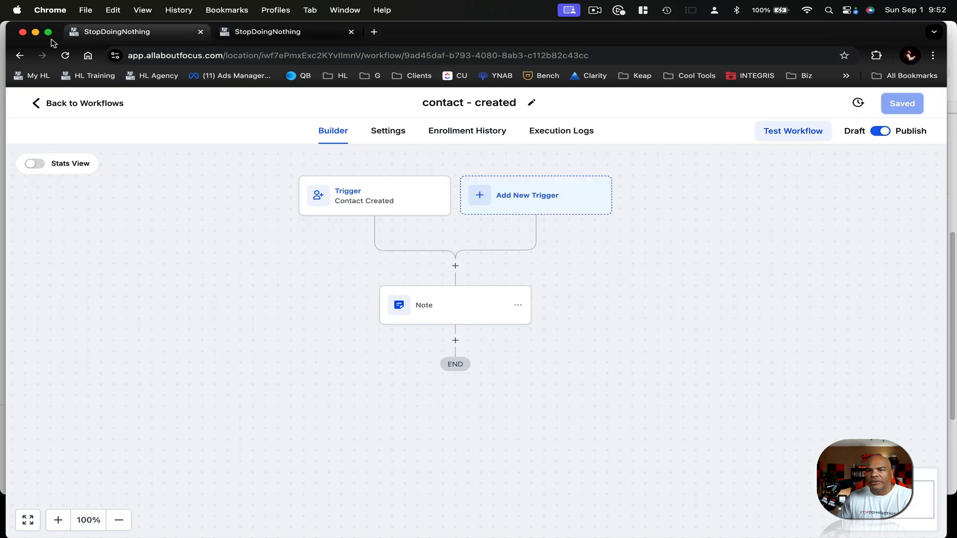
pyautogui.click(66, 56)
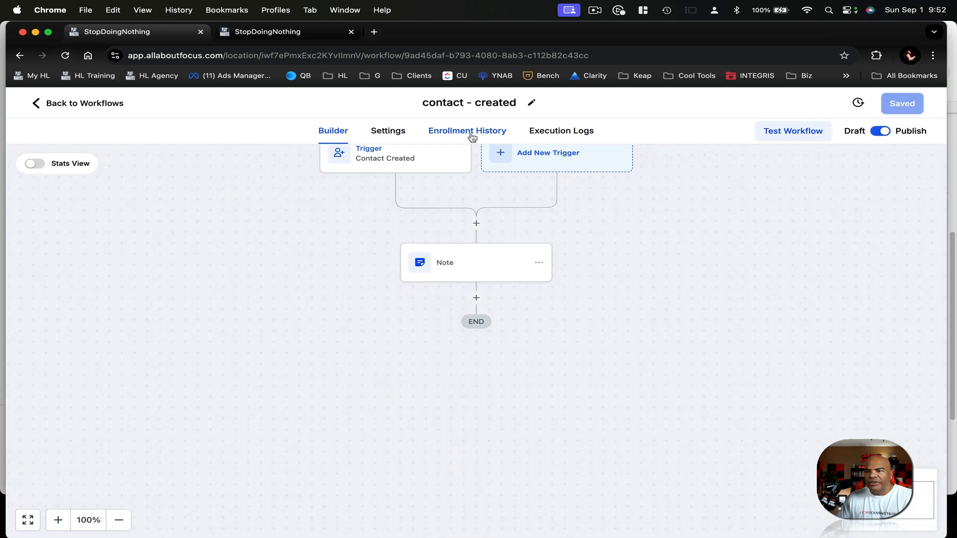
pyautogui.click(471, 134)
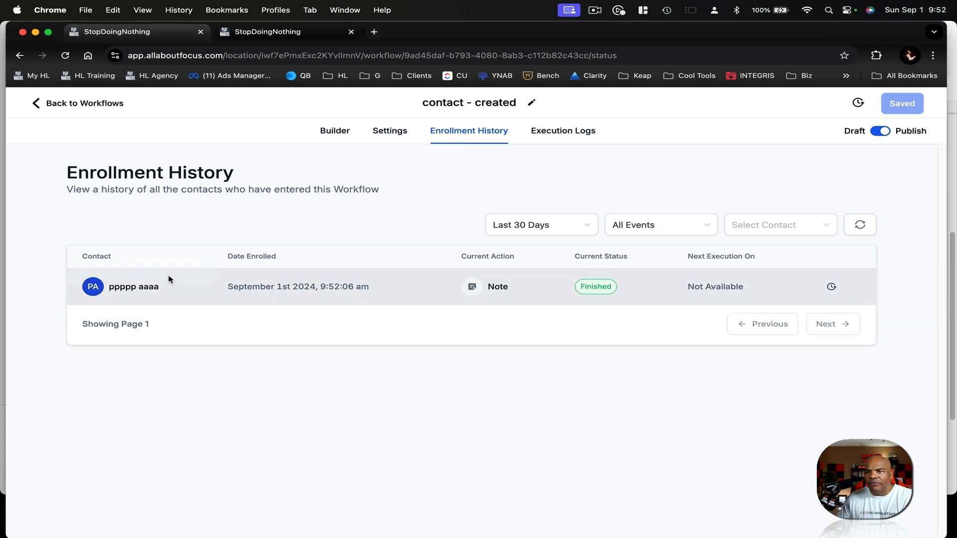
# Return to the test contact's record, ignore the phone configuration warning, and review the contact's notes and detail fields
pyautogui.click(312, 31)
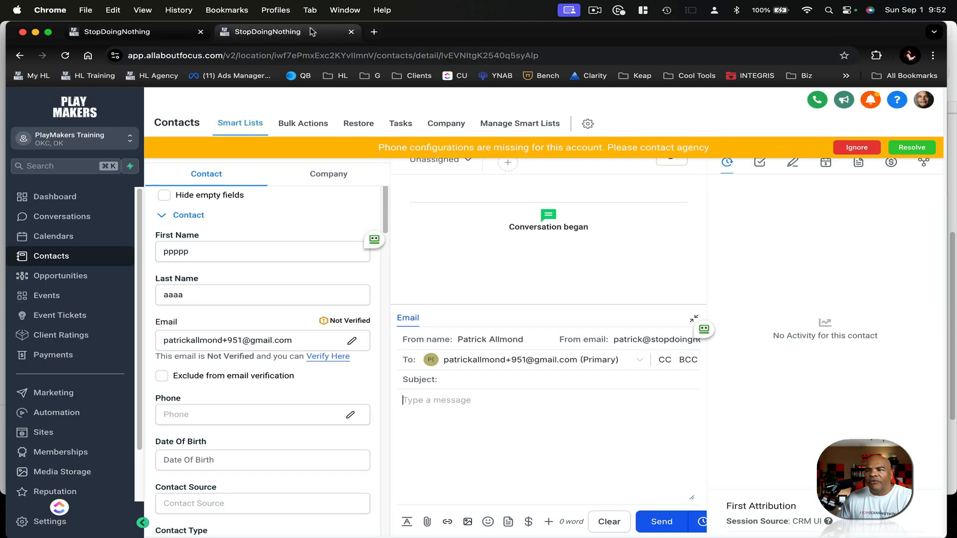
pyautogui.click(856, 148)
pyautogui.click(793, 163)
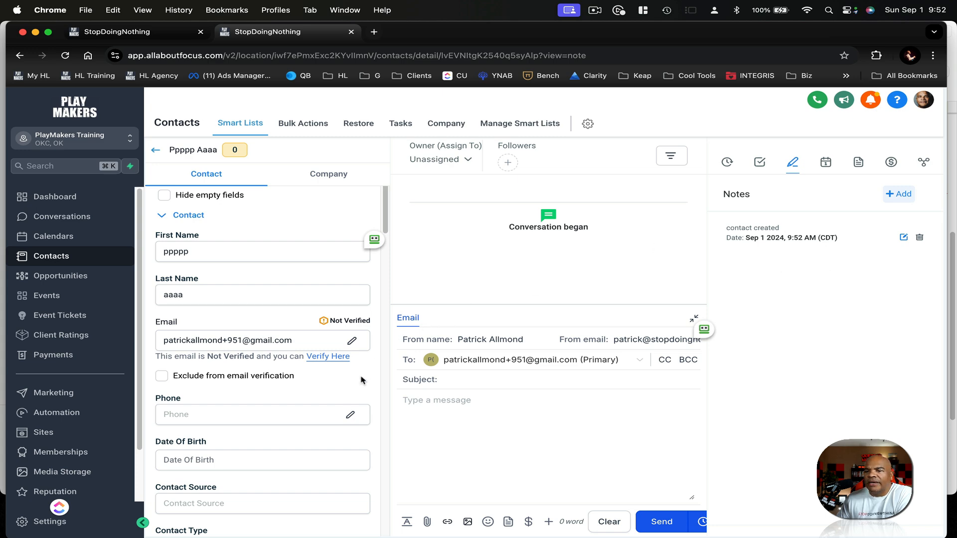
pyautogui.scroll(-20, 362, 380)
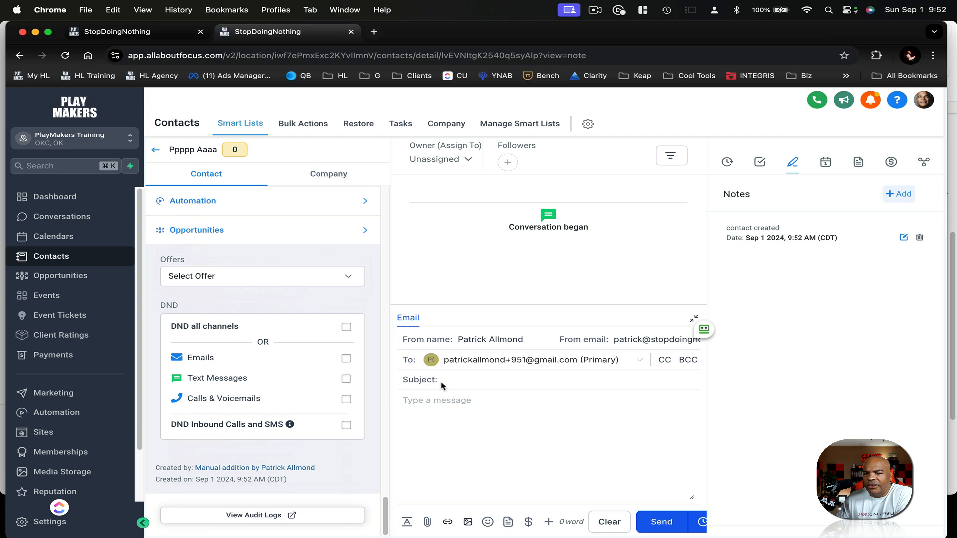
pyautogui.scroll(10, 278, 298)
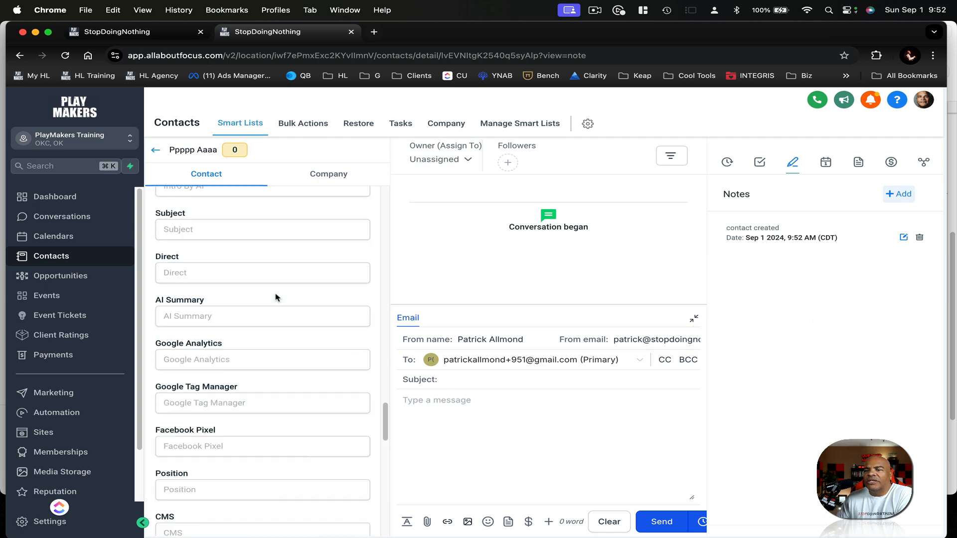
pyautogui.scroll(15, 275, 298)
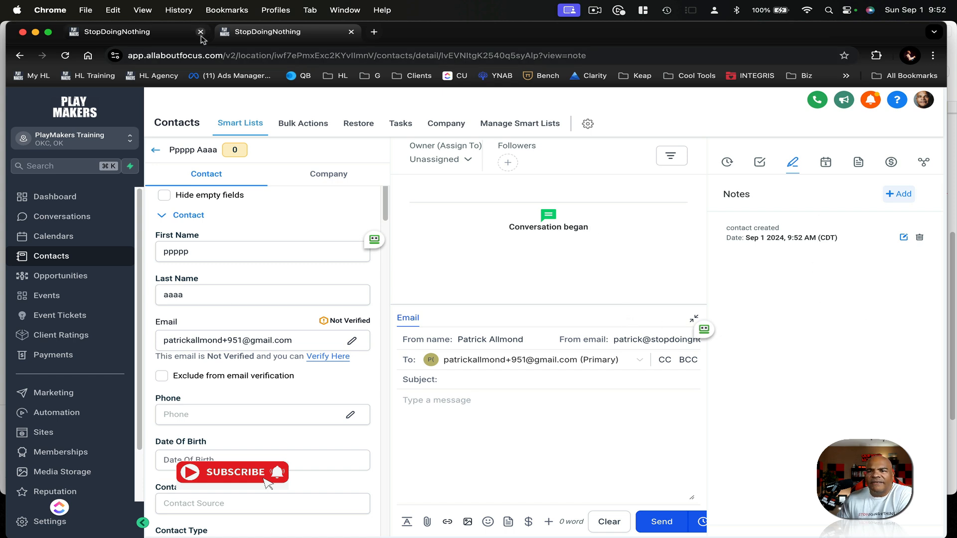
# Add an Update Contact Field action after the Note in the workflow, setting Contact Type to Lead, and save the action
pyautogui.click(181, 36)
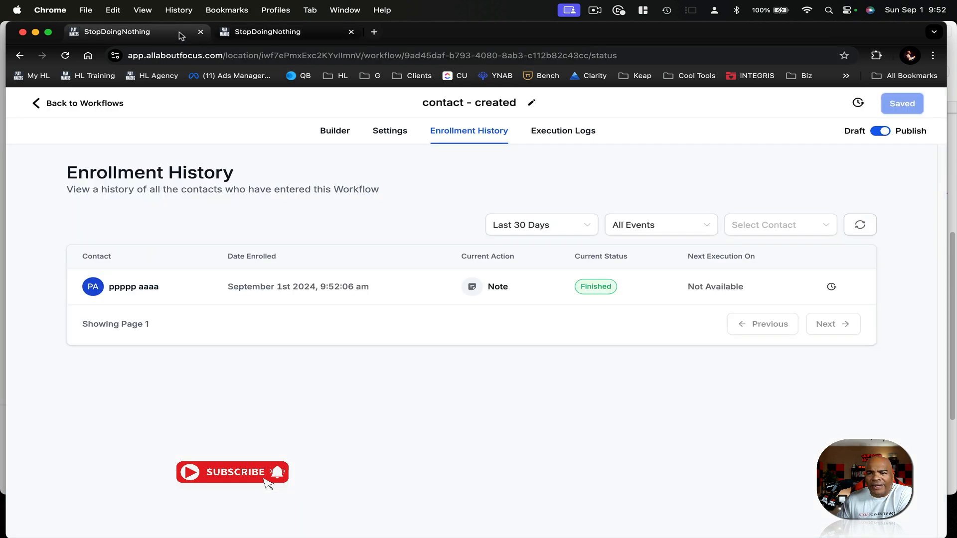
pyautogui.click(333, 130)
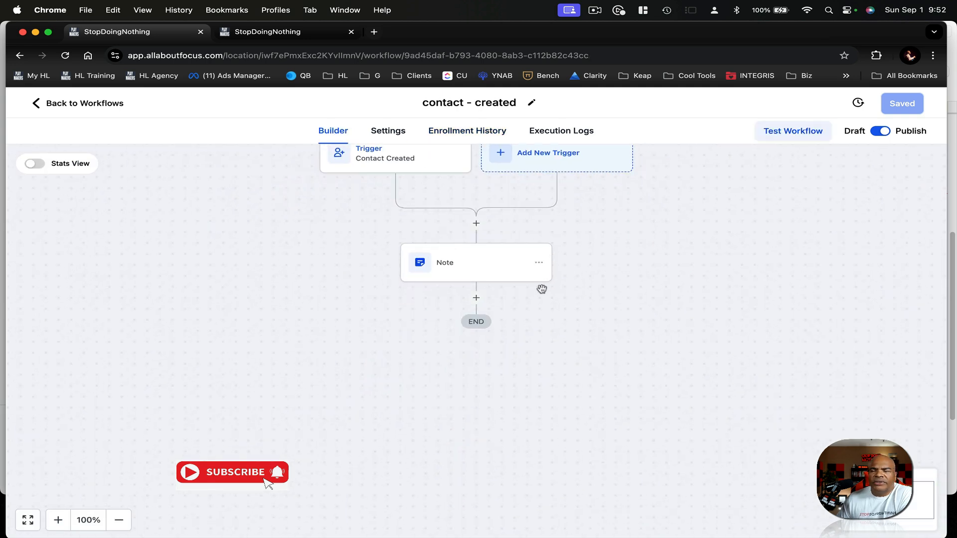
pyautogui.click(476, 297)
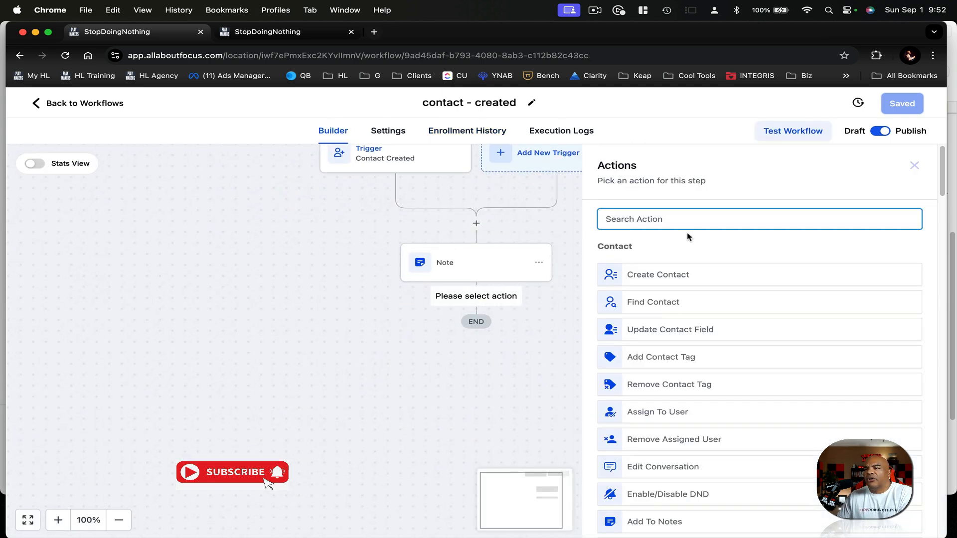
pyautogui.write('up')
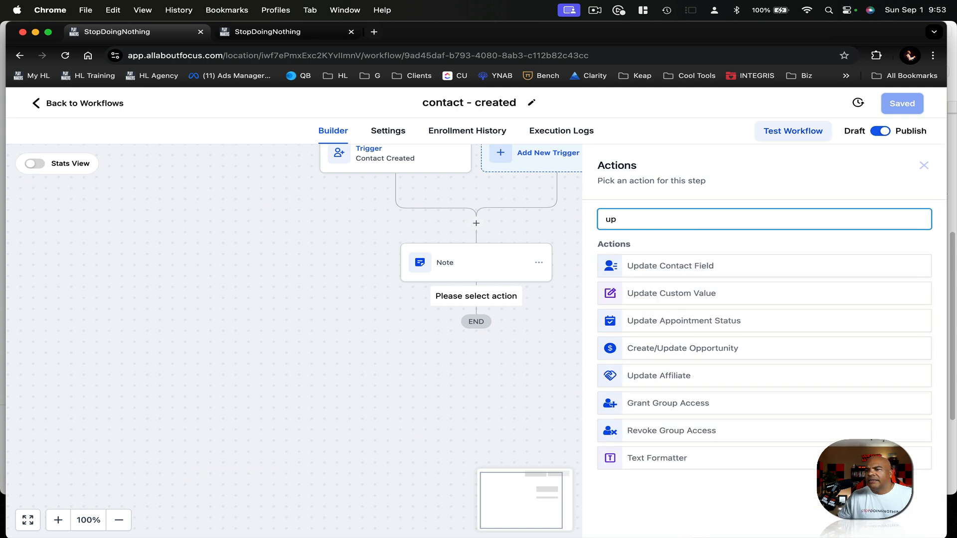
pyautogui.click(704, 264)
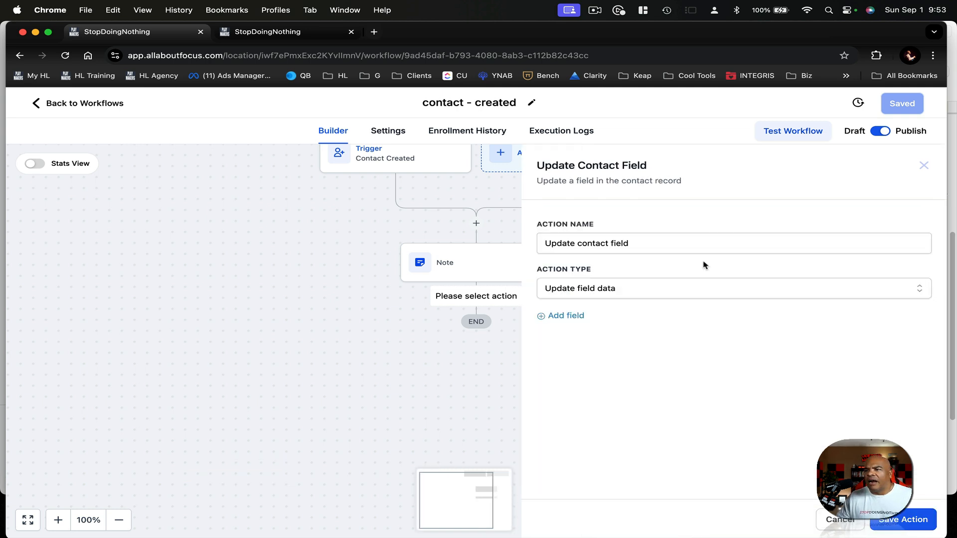
pyautogui.click(567, 316)
pyautogui.click(617, 341)
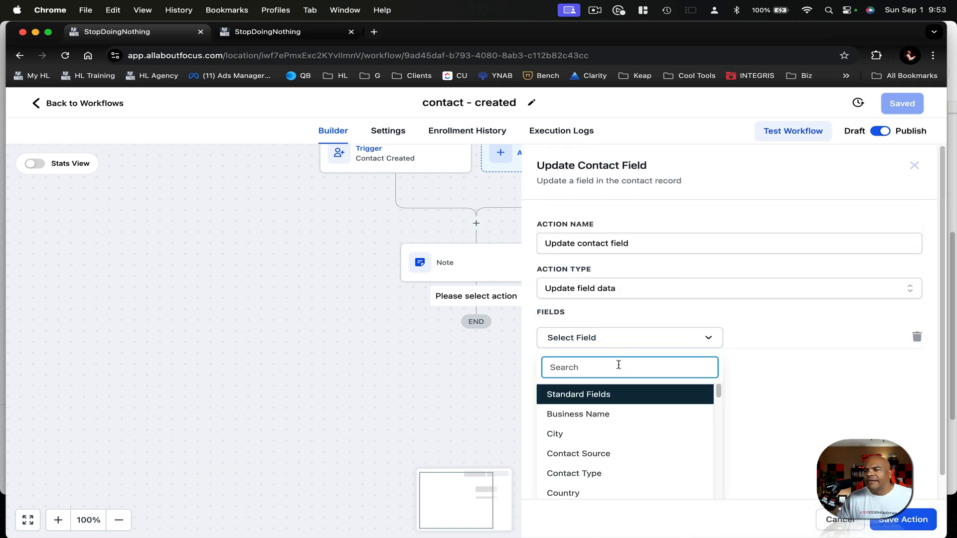
pyautogui.click(594, 474)
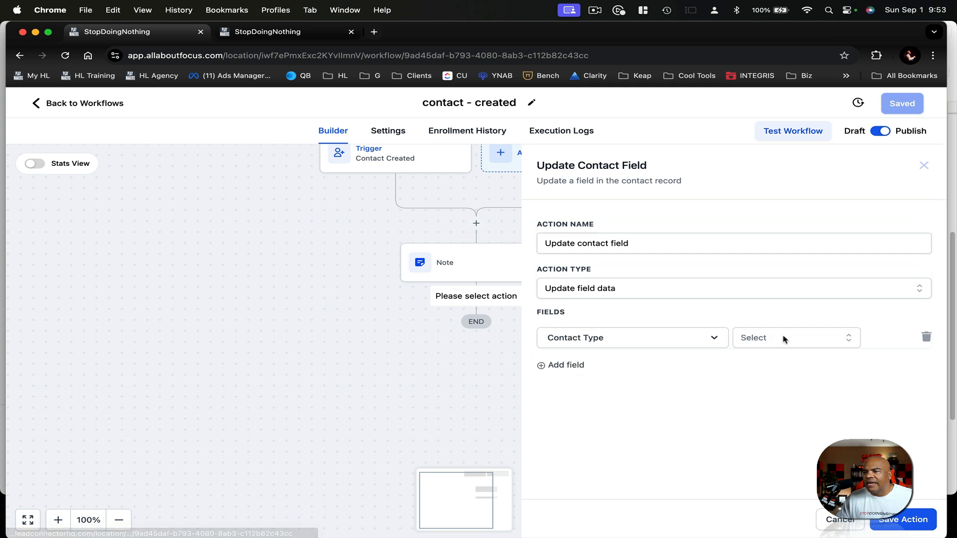
pyautogui.click(797, 338)
pyautogui.click(769, 405)
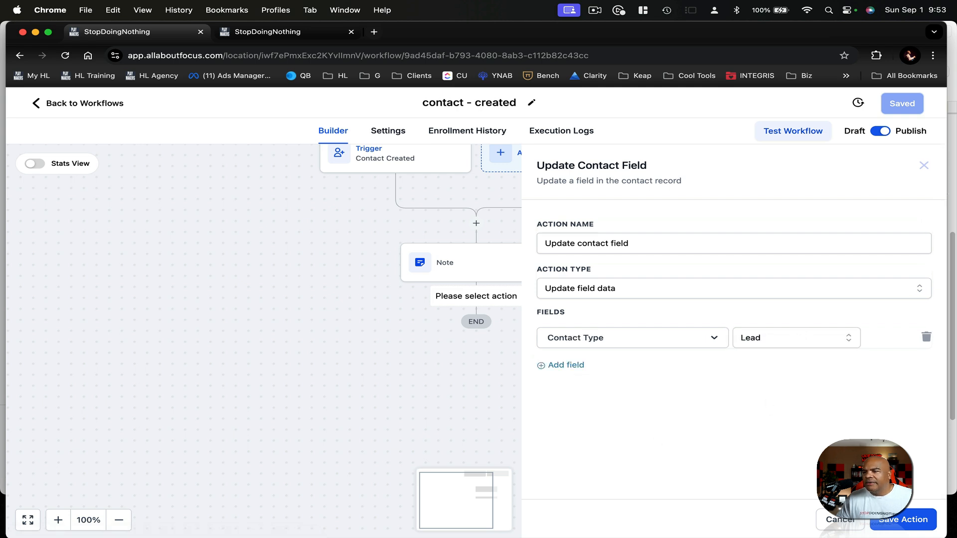
pyautogui.click(886, 519)
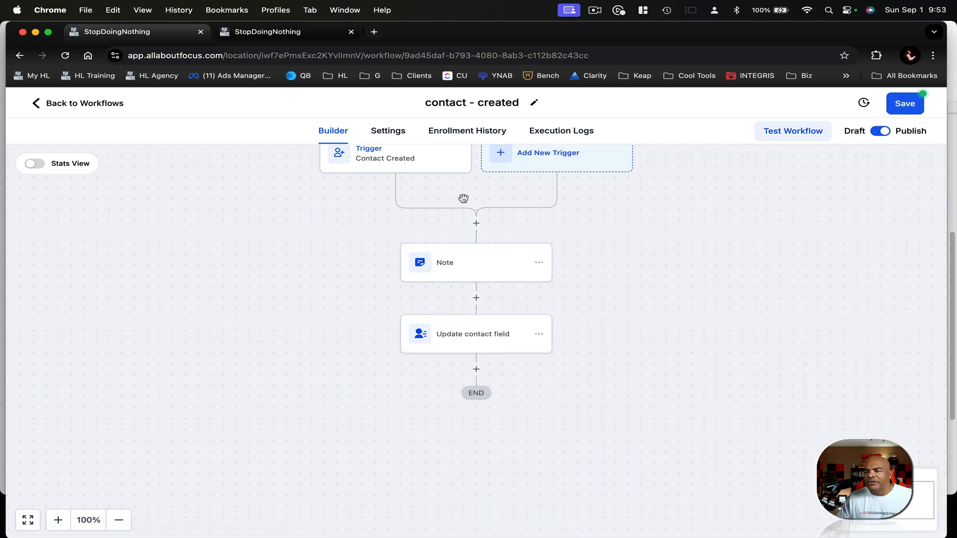
# Insert an Assign To User action between the trigger and the Note with the first listed user, then save the action and the workflow
pyautogui.scroll(-2, 609, 418)
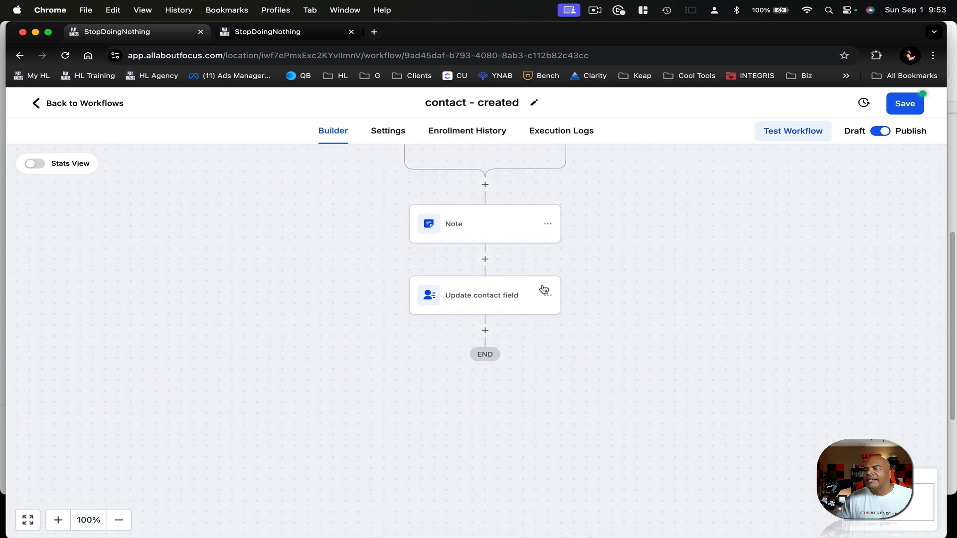
pyautogui.scroll(2, 487, 261)
pyautogui.click(474, 236)
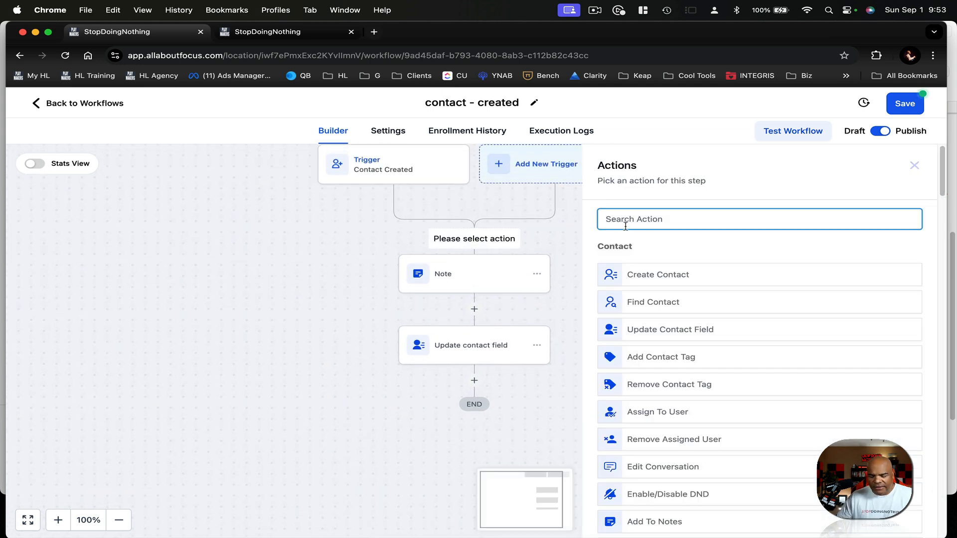
pyautogui.write('own')
pyautogui.press('BackSpace')
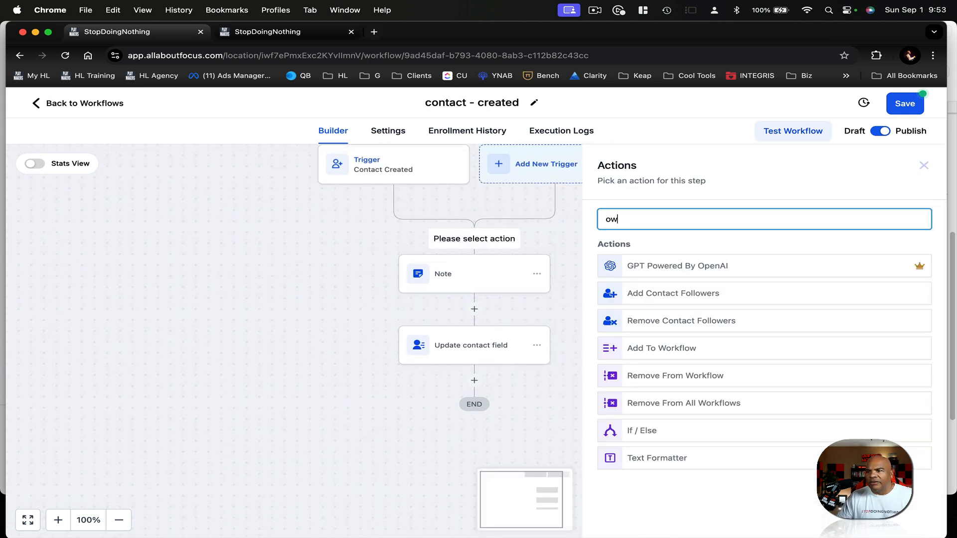
pyautogui.press('BackSpace')
pyautogui.press('BackSpace')
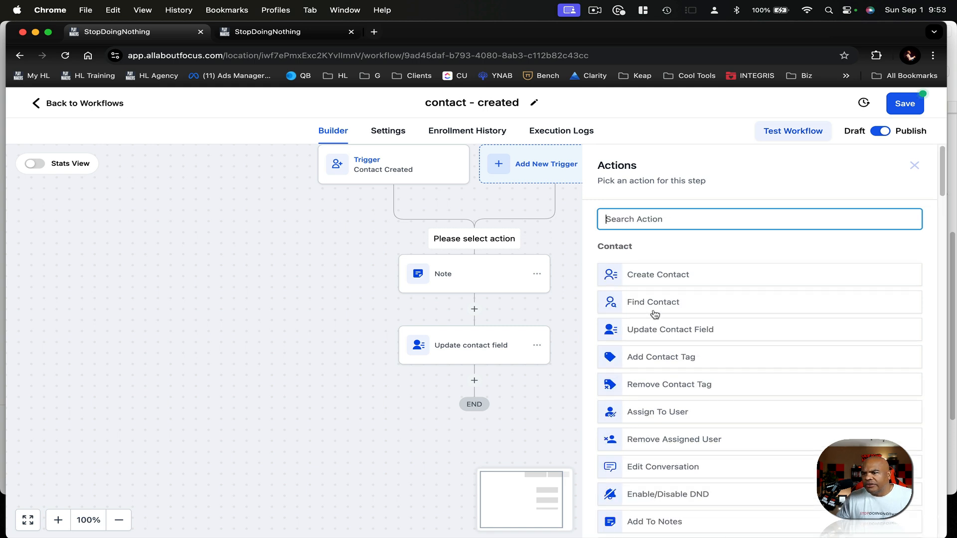
pyautogui.click(675, 413)
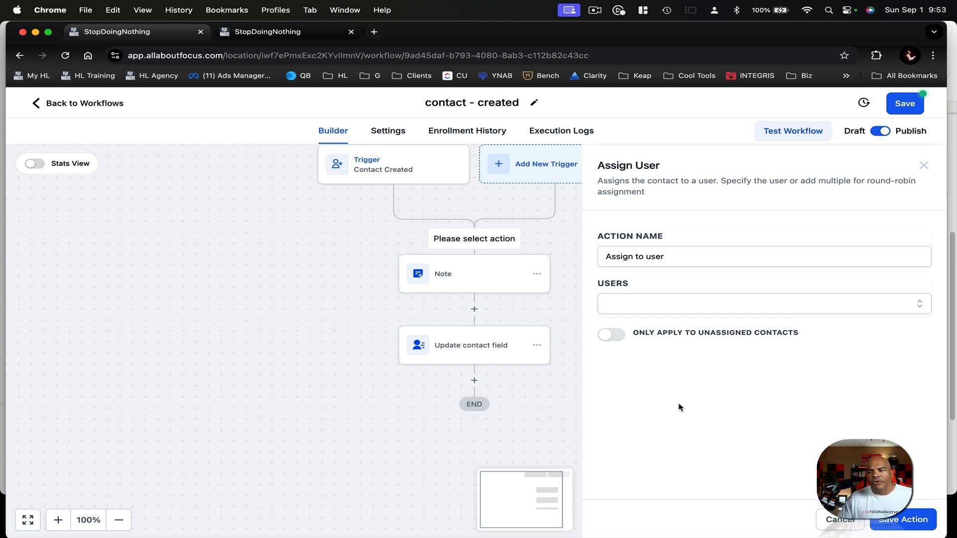
pyautogui.click(676, 304)
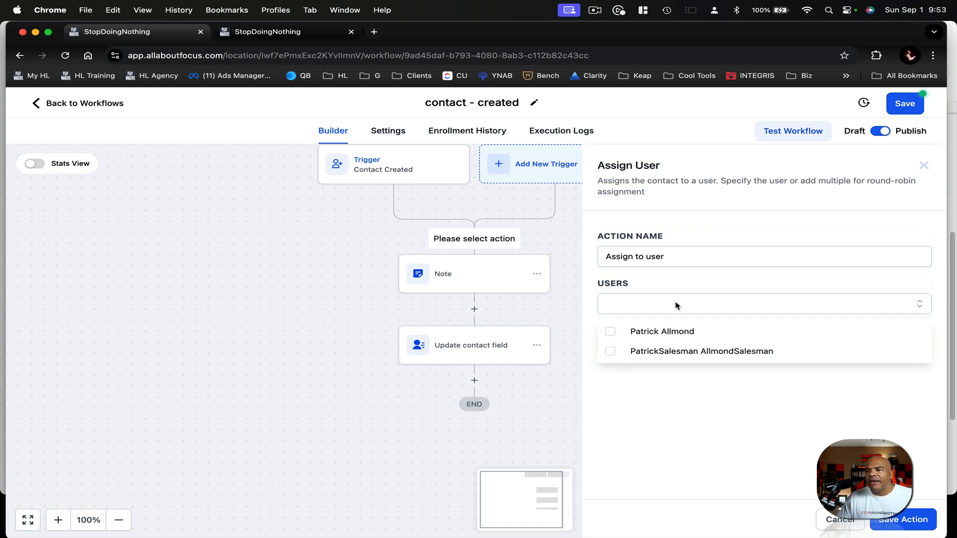
pyautogui.click(612, 331)
pyautogui.click(895, 520)
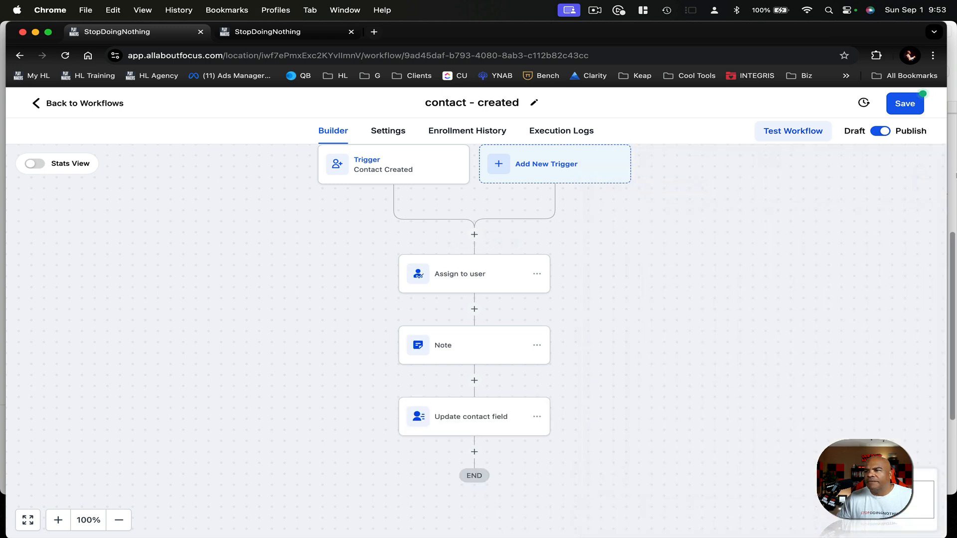
pyautogui.click(905, 103)
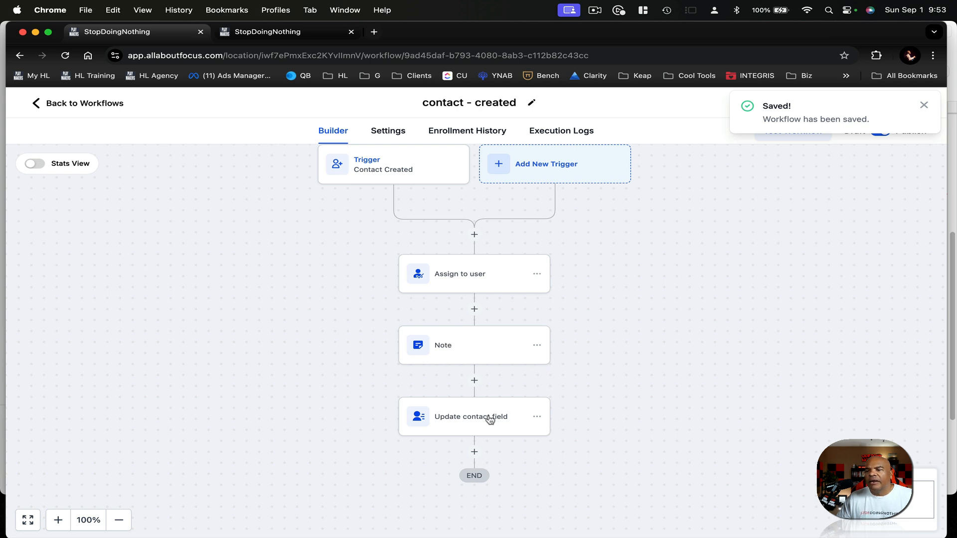
# Add a Send SMS action after Update contact field with the message "Hey welcome you are now inside my CRM", and save the action
pyautogui.scroll(-1, 567, 433)
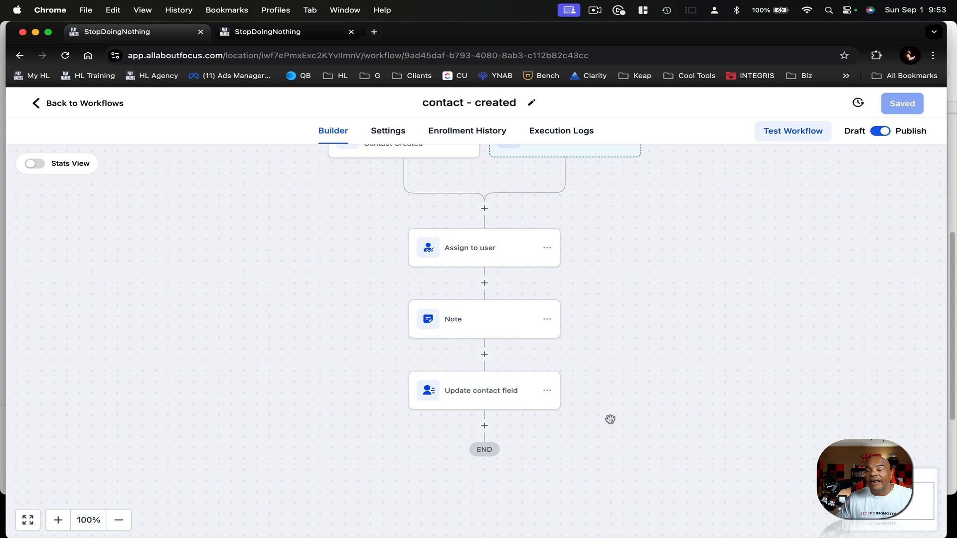
pyautogui.scroll(-5, 565, 429)
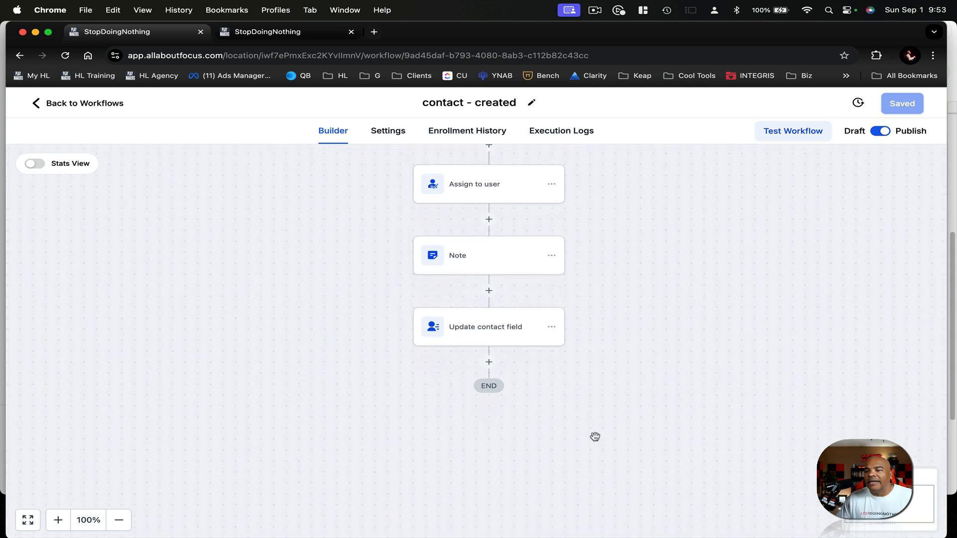
pyautogui.click(489, 297)
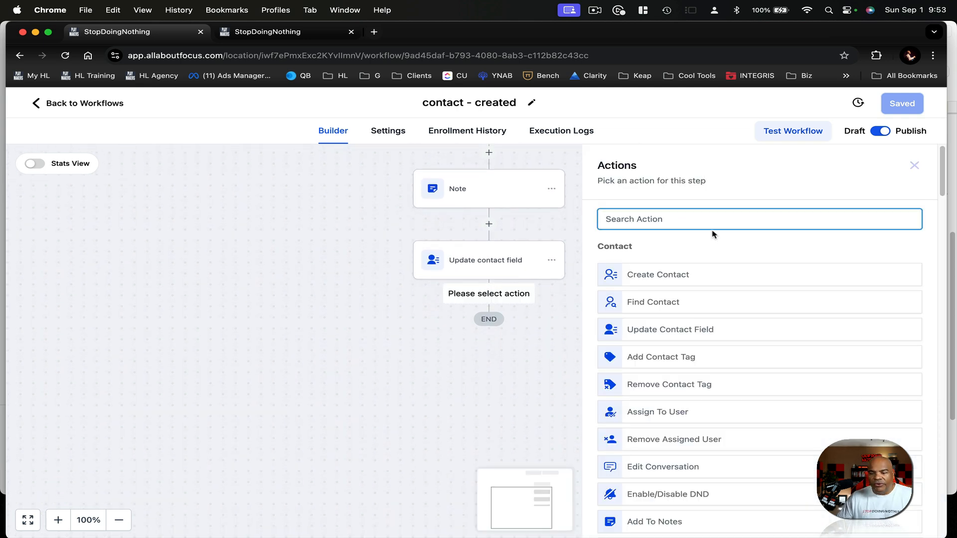
pyautogui.write('sms')
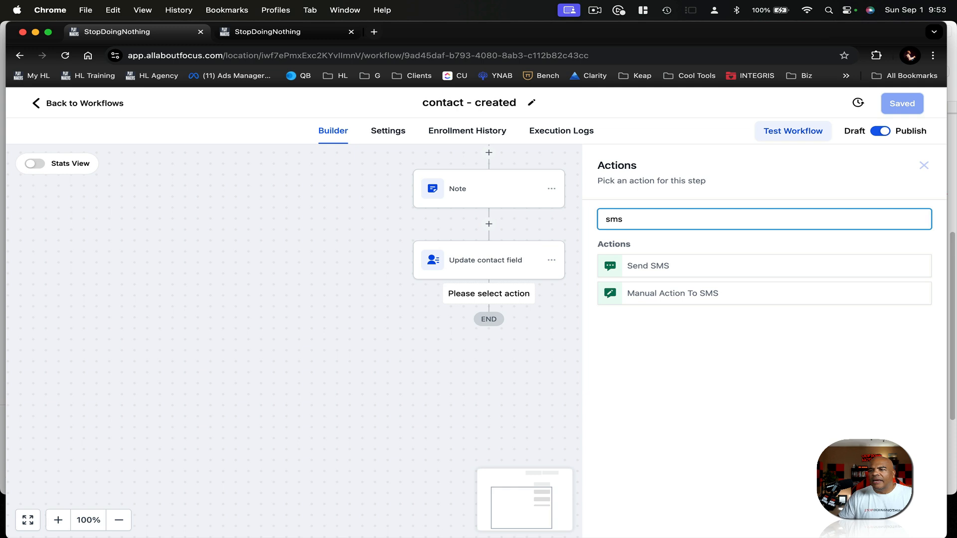
pyautogui.click(654, 267)
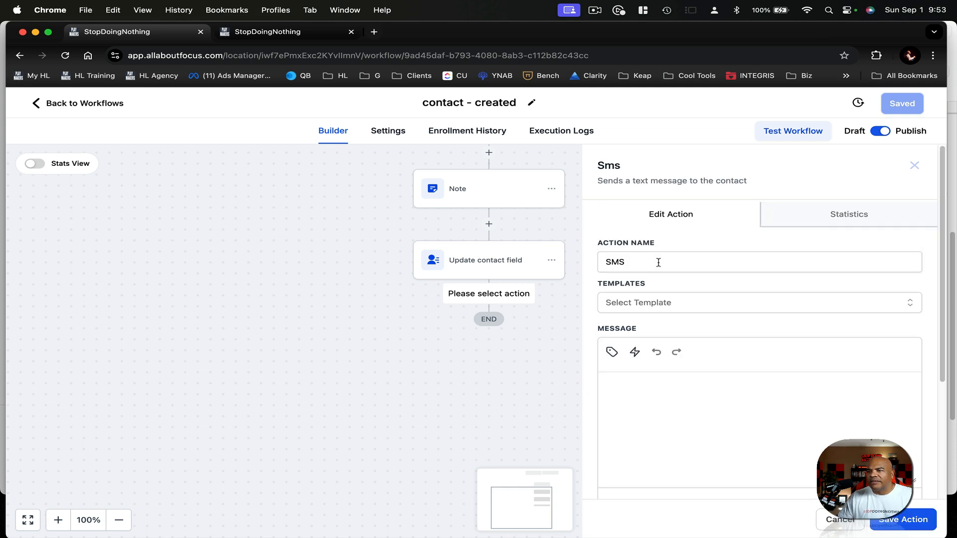
pyautogui.click(699, 389)
pyautogui.write('Hey wel')
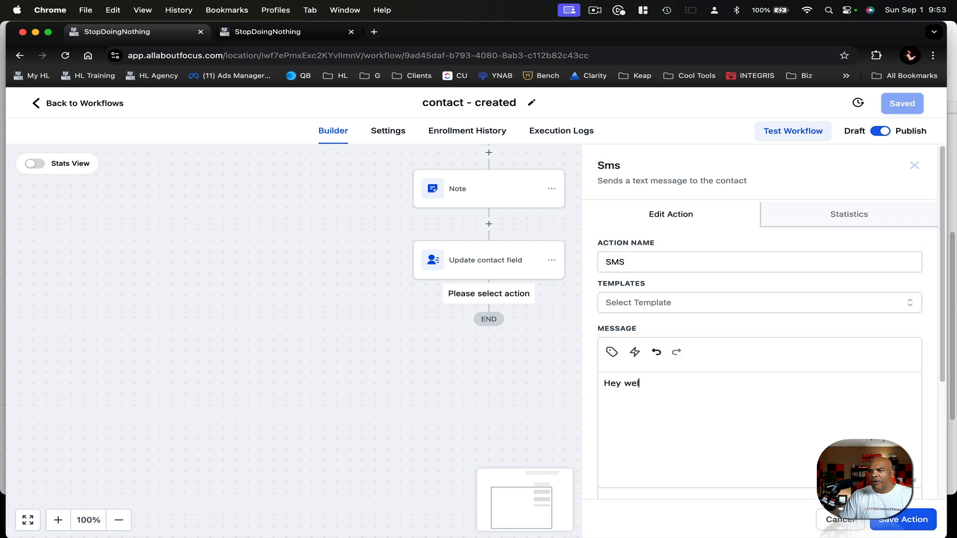
pyautogui.write('come you are now inside my CRM')
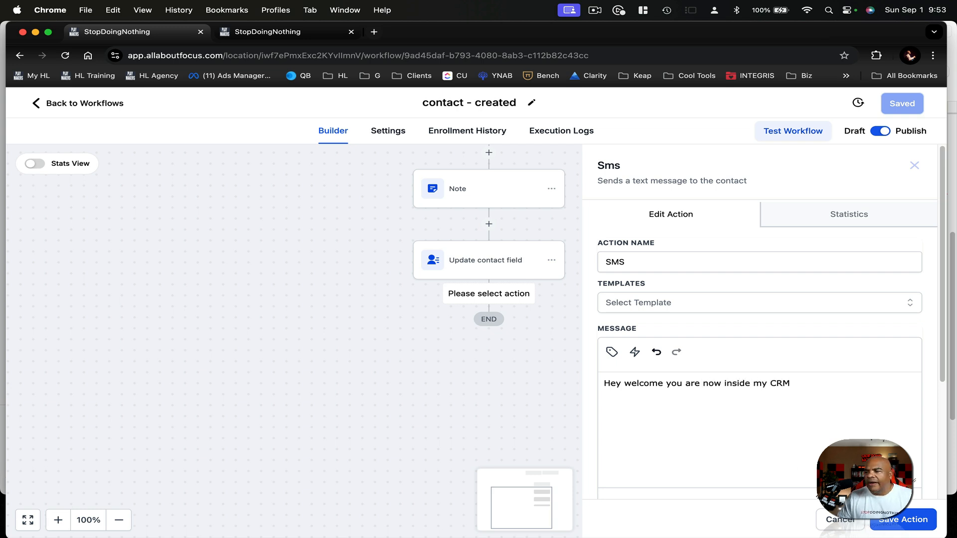
pyautogui.click(903, 519)
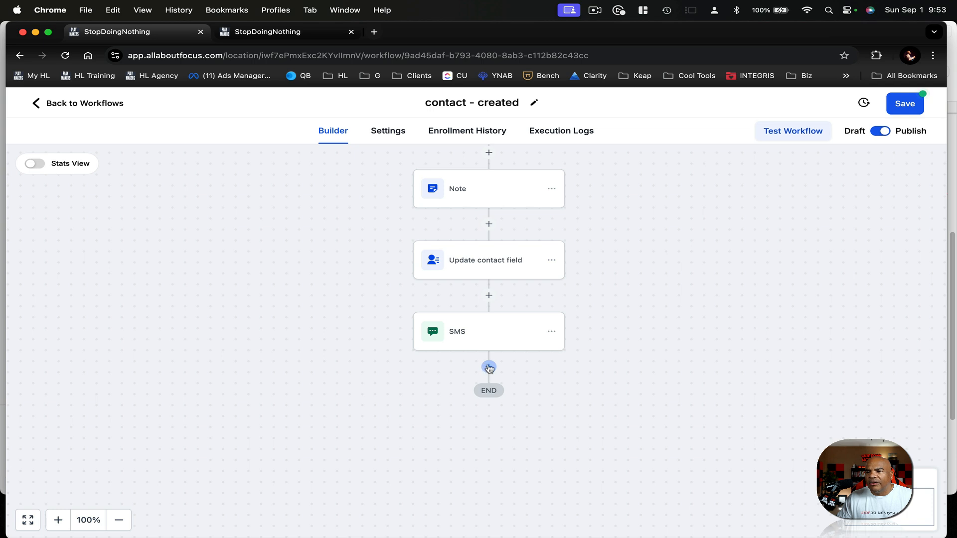
# Browse the Communication actions available after the SMS action, close the list without adding one, and review the workflow's action sequence
pyautogui.click(489, 368)
pyautogui.scroll(-10, 772, 394)
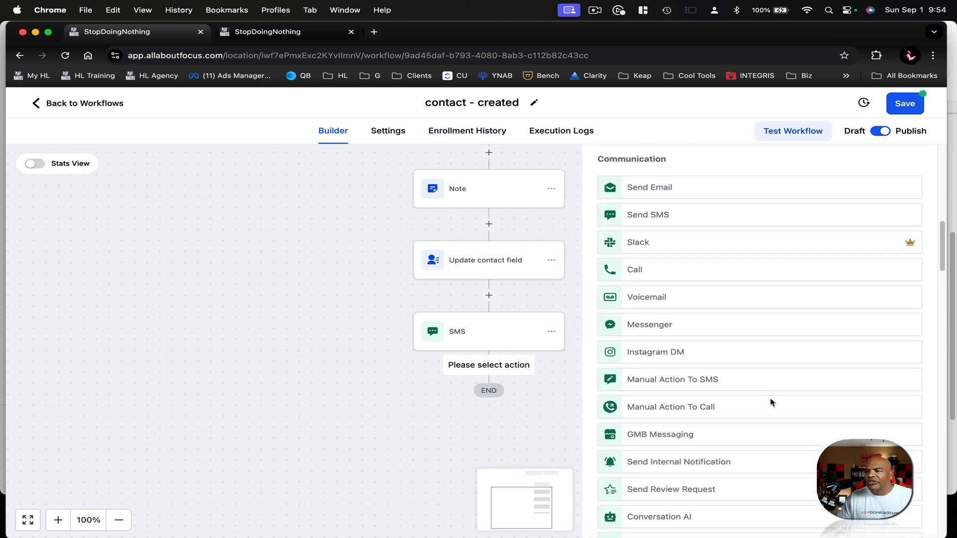
pyautogui.scroll(-2, 771, 402)
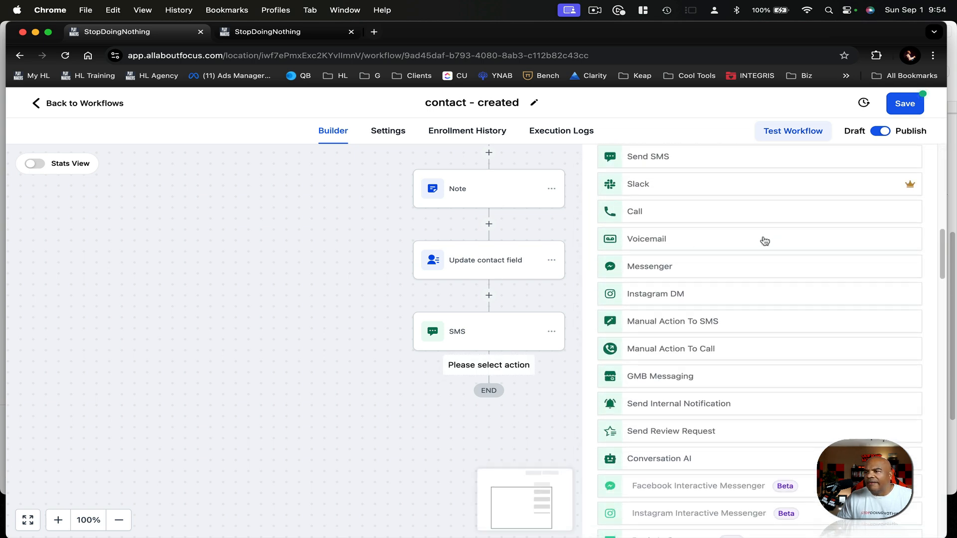
pyautogui.click(530, 433)
pyautogui.scroll(2, 625, 333)
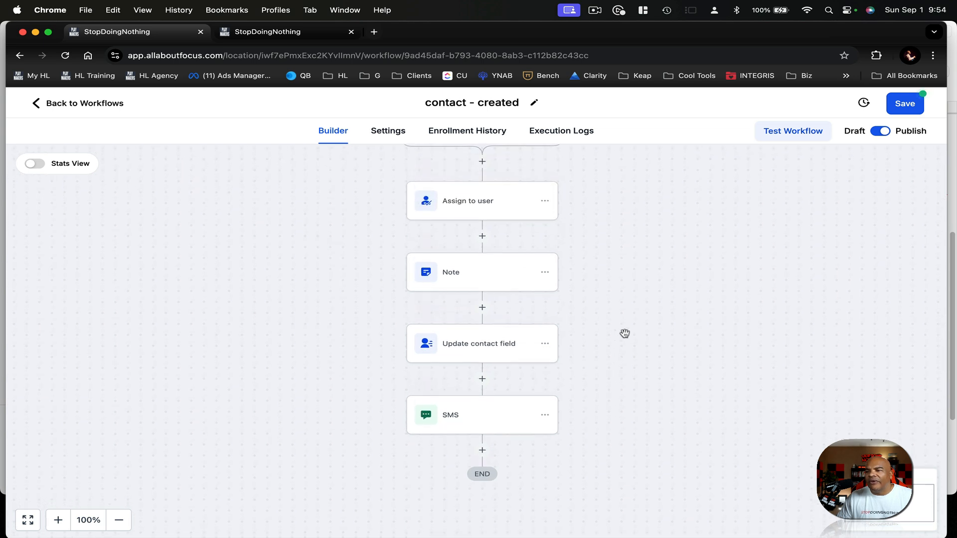
pyautogui.scroll(1, 625, 334)
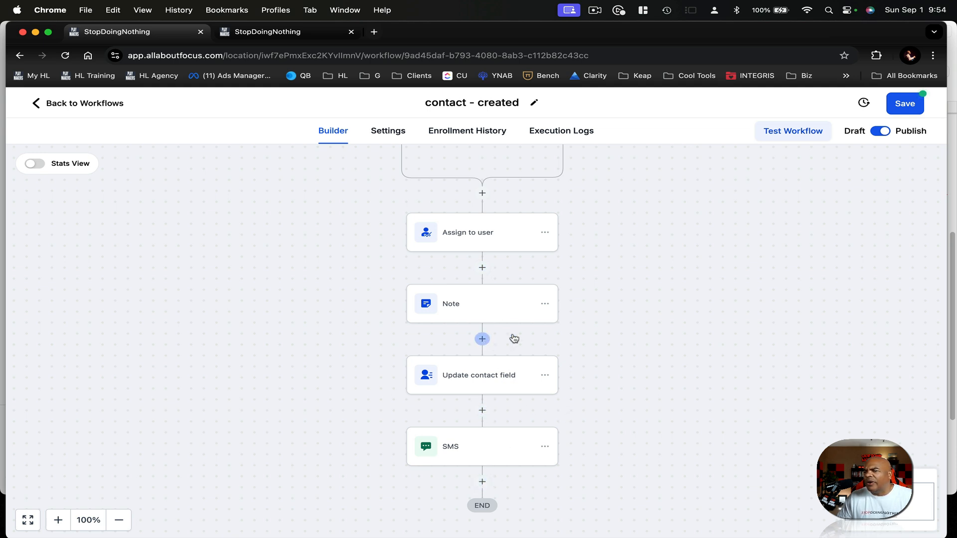
pyautogui.scroll(-1, 600, 387)
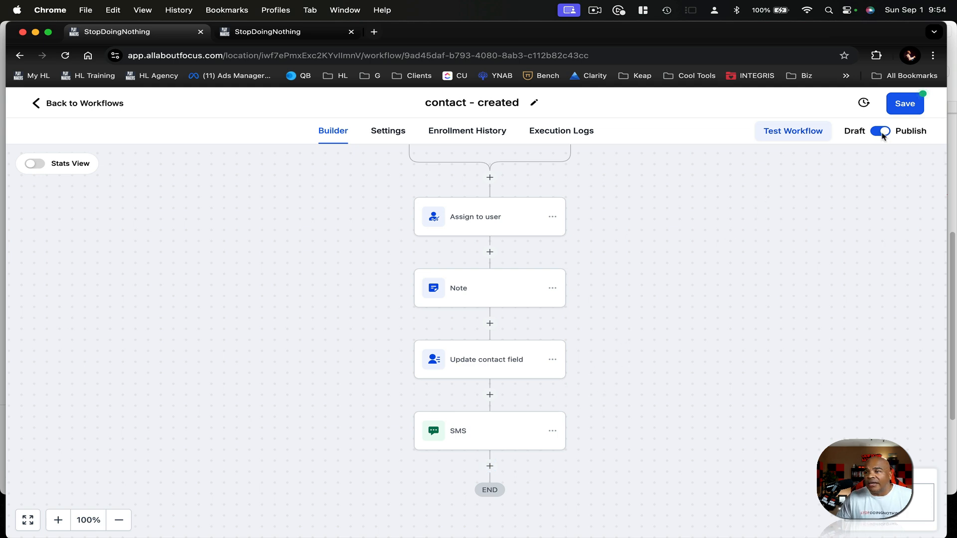
# Save the "contact - created" workflow and create a new workflow from scratch in the admin folder
pyautogui.click(900, 108)
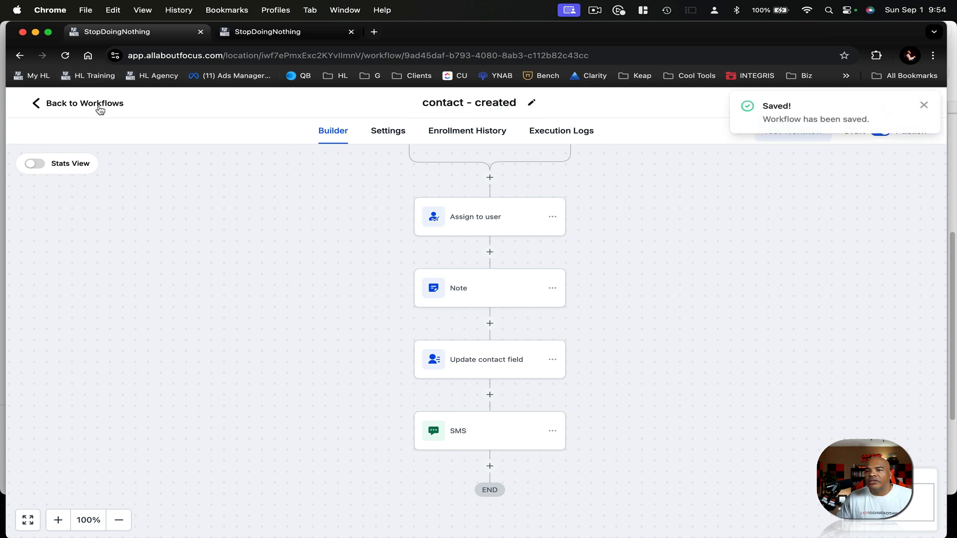
pyautogui.click(97, 107)
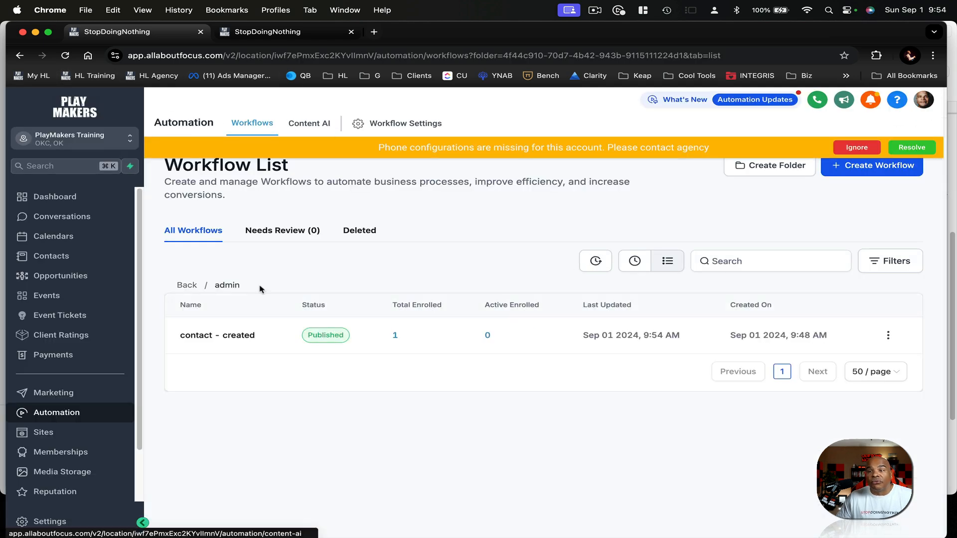
pyautogui.click(850, 170)
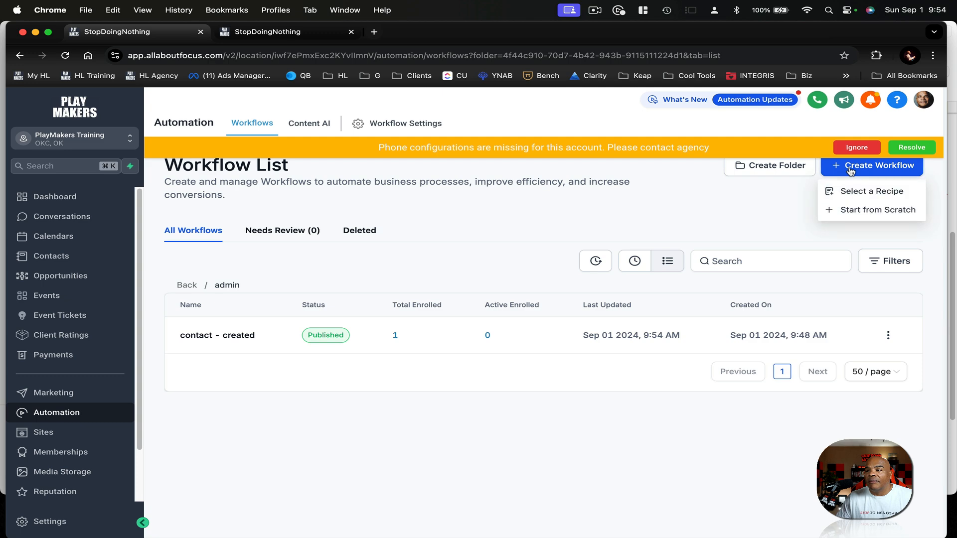
pyautogui.click(864, 210)
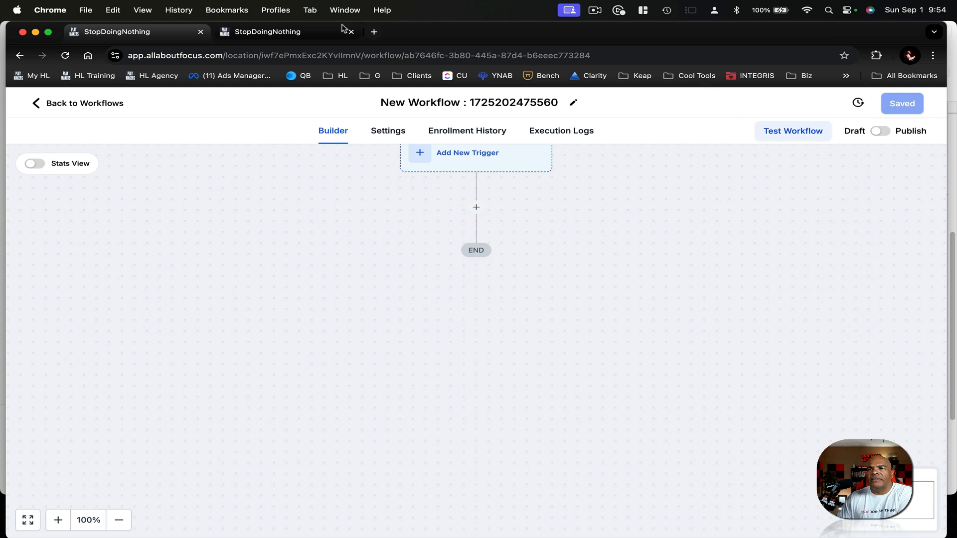
# In the second browser tab, review the opportunities board and Main Pipeline's stages without changing them, and view the contacts list
pyautogui.click(319, 31)
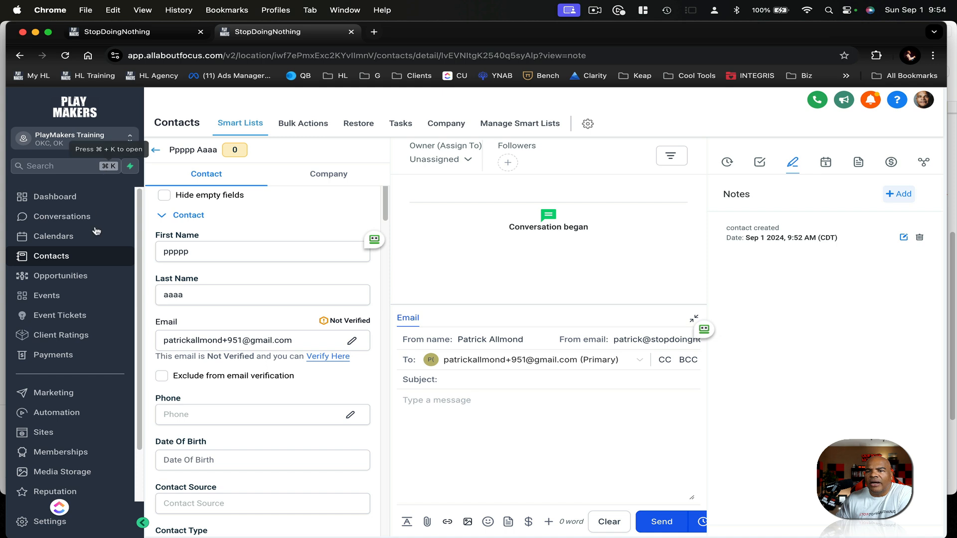
pyautogui.click(74, 277)
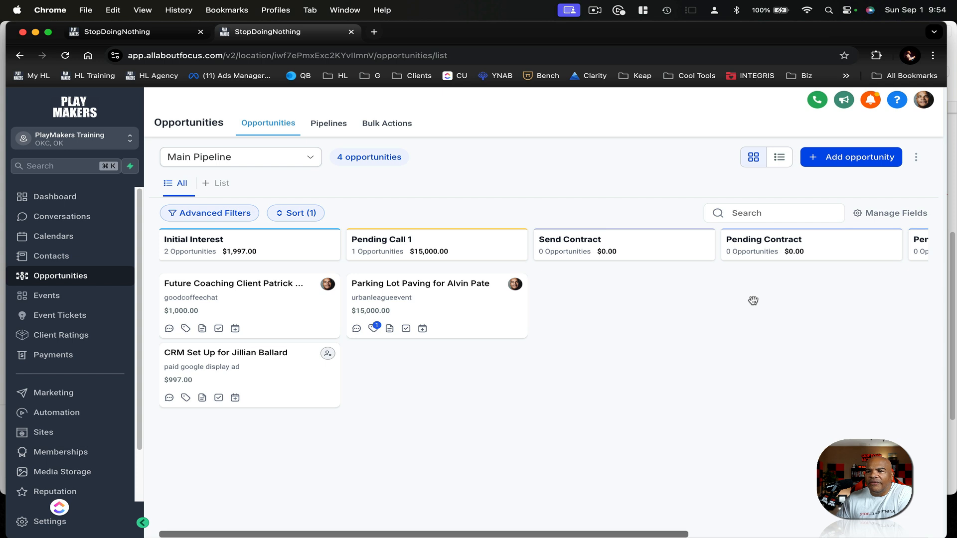
pyautogui.hscroll(10, 752, 301)
pyautogui.hscroll(-10, 753, 301)
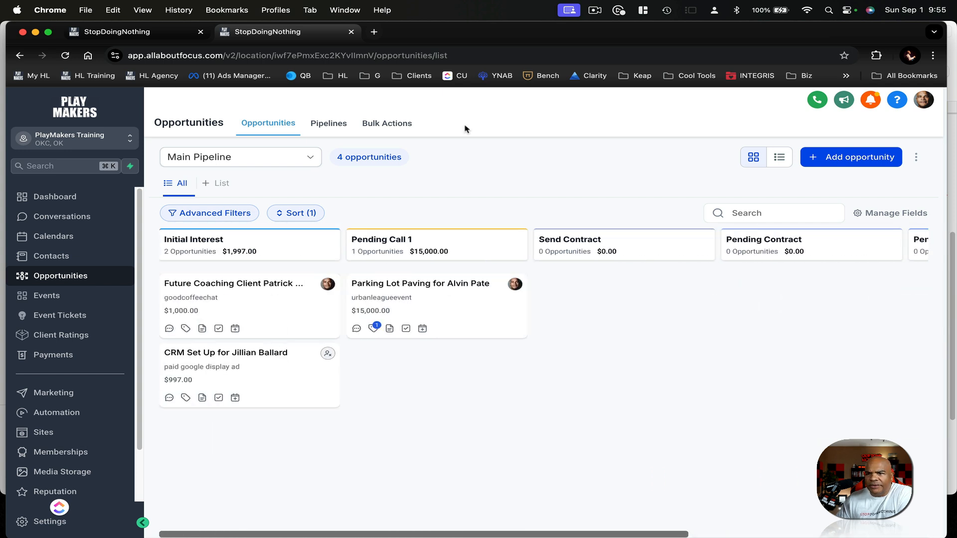
pyautogui.click(334, 124)
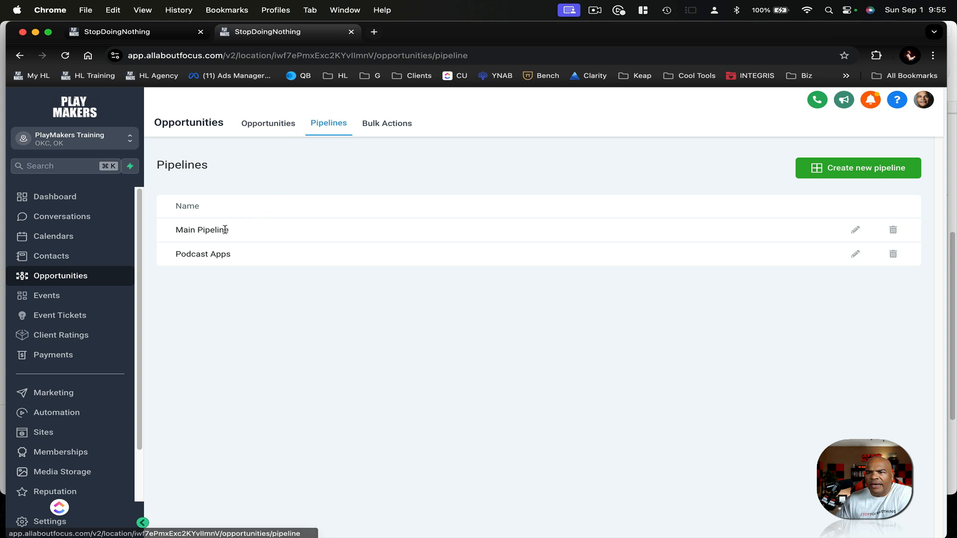
pyautogui.click(855, 229)
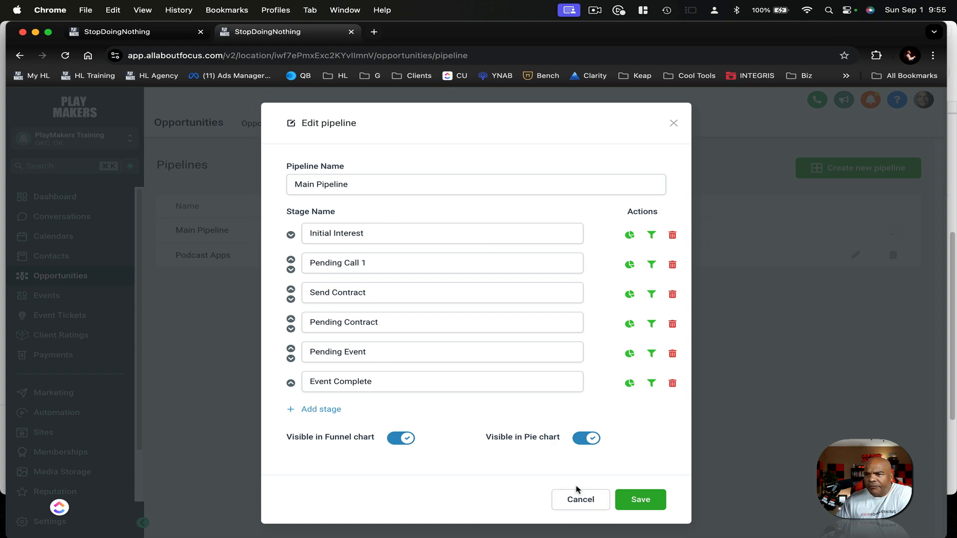
pyautogui.click(574, 506)
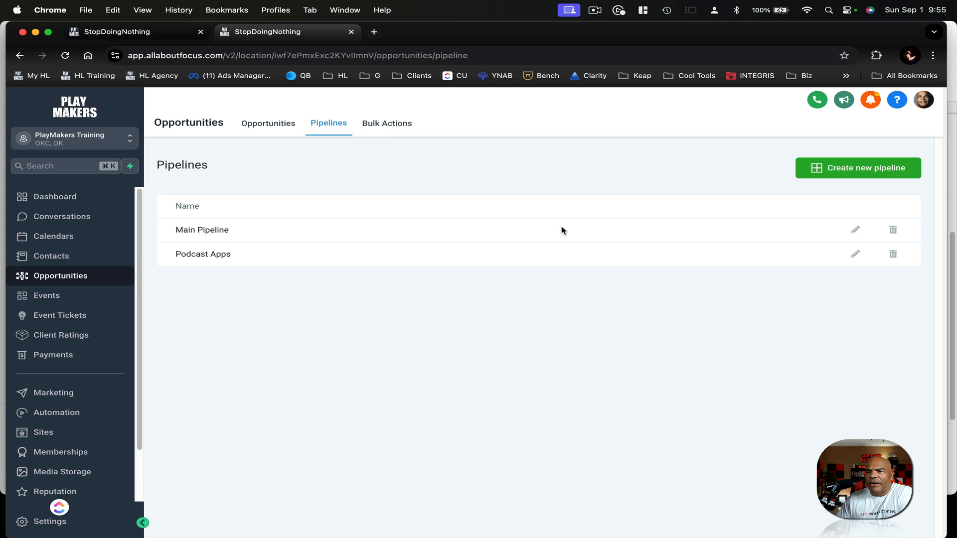
pyautogui.click(278, 124)
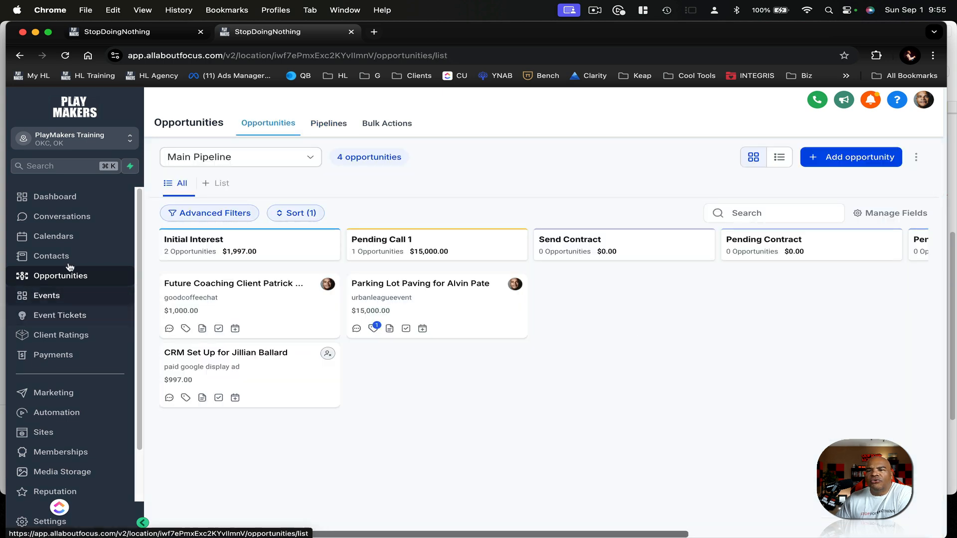
pyautogui.click(54, 257)
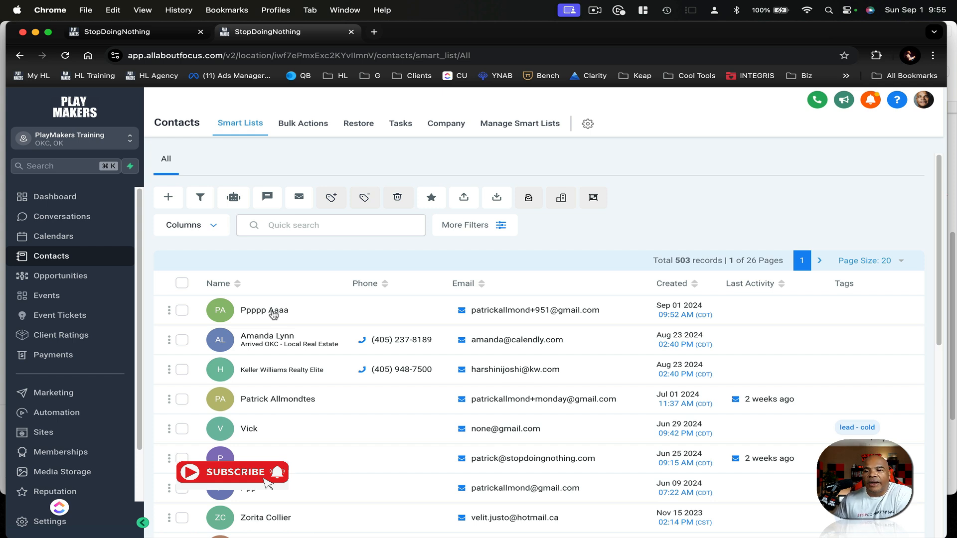
# Open the new draft workflow from the admin folder in Automation and search its available triggers for "opp"
pyautogui.click(74, 411)
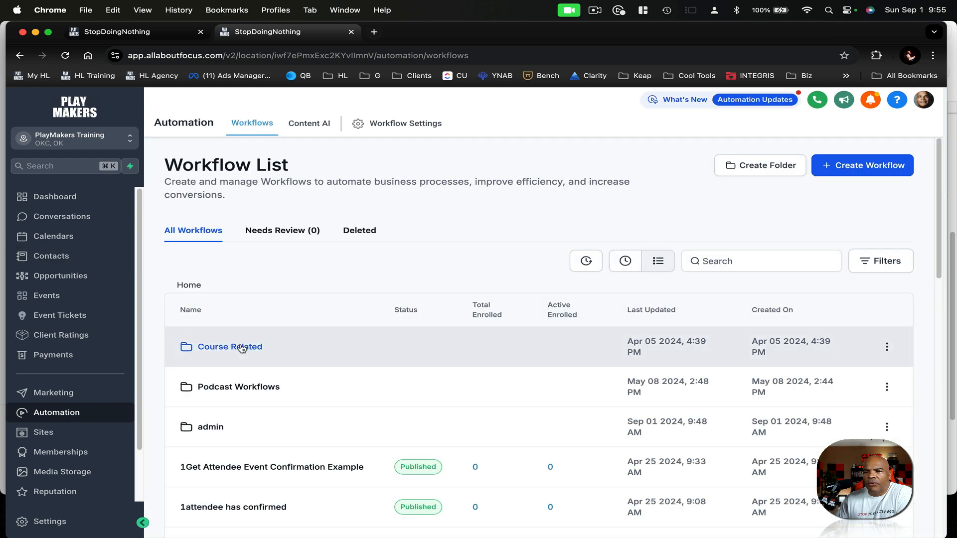
pyautogui.click(214, 429)
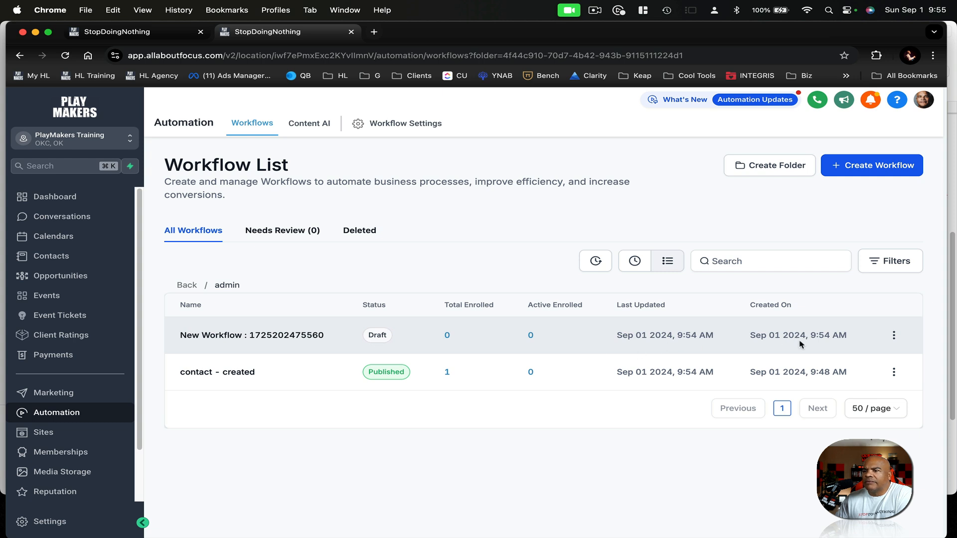
pyautogui.click(310, 336)
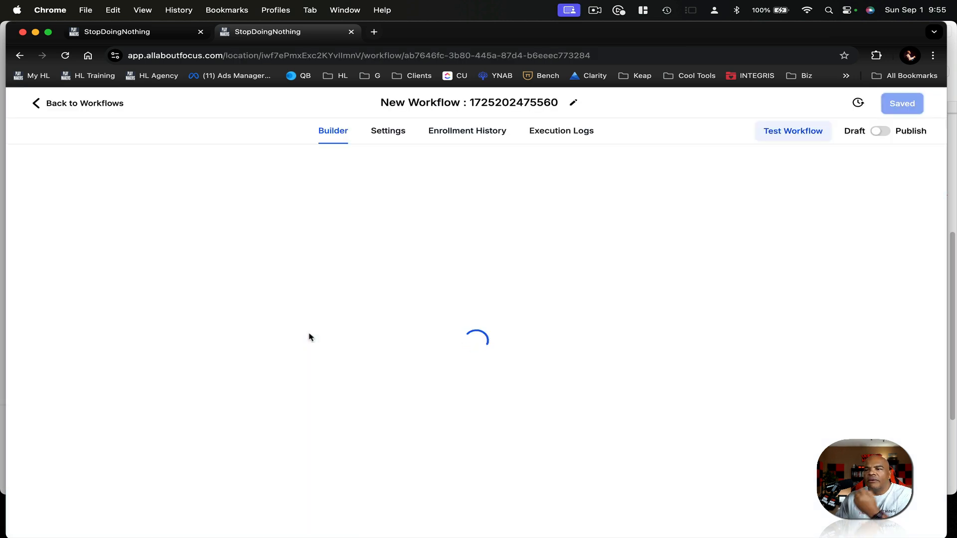
pyautogui.scroll(1, 335, 336)
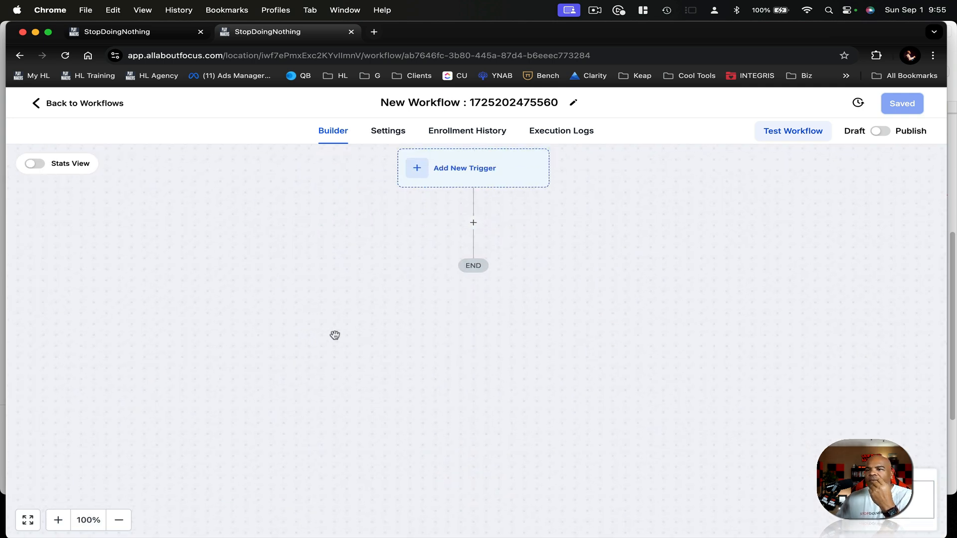
pyautogui.scroll(2, 335, 335)
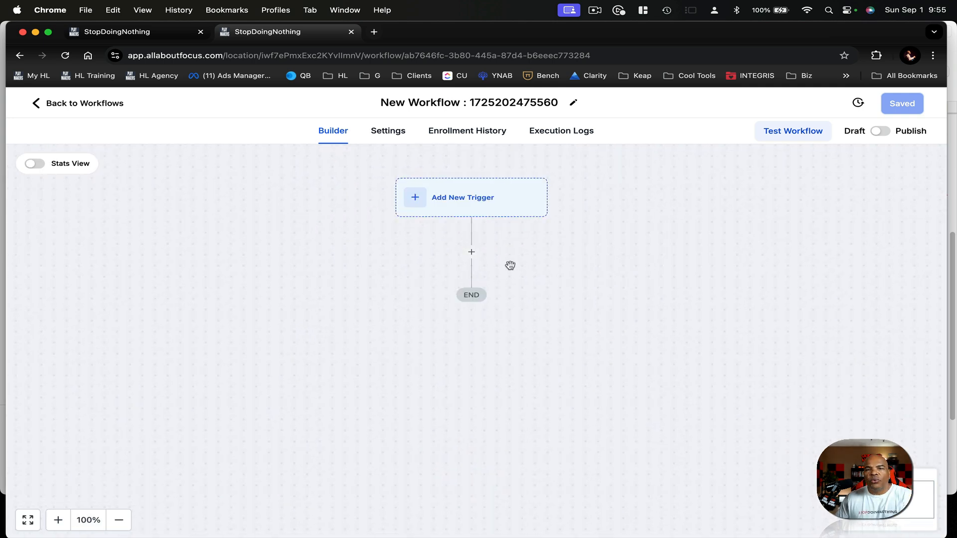
pyautogui.click(488, 198)
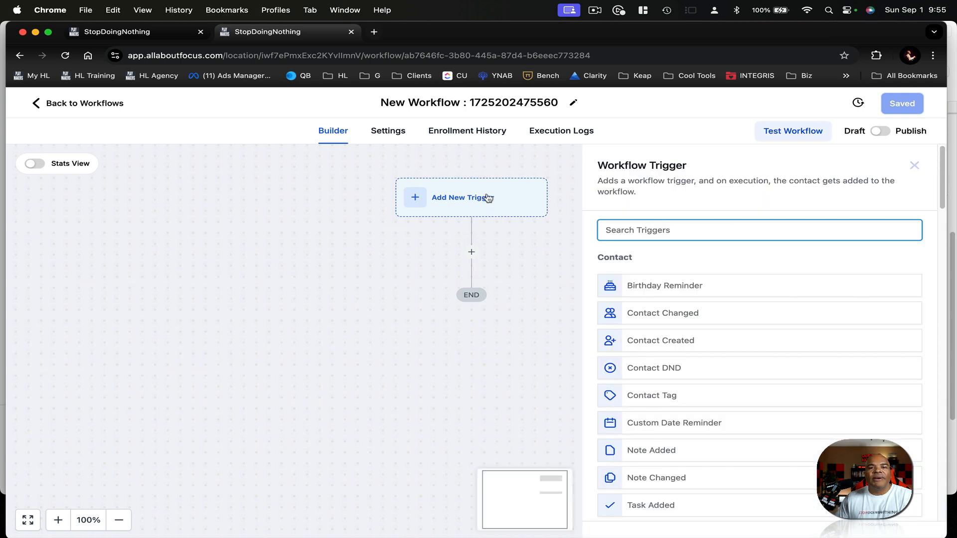
pyautogui.write('opp')
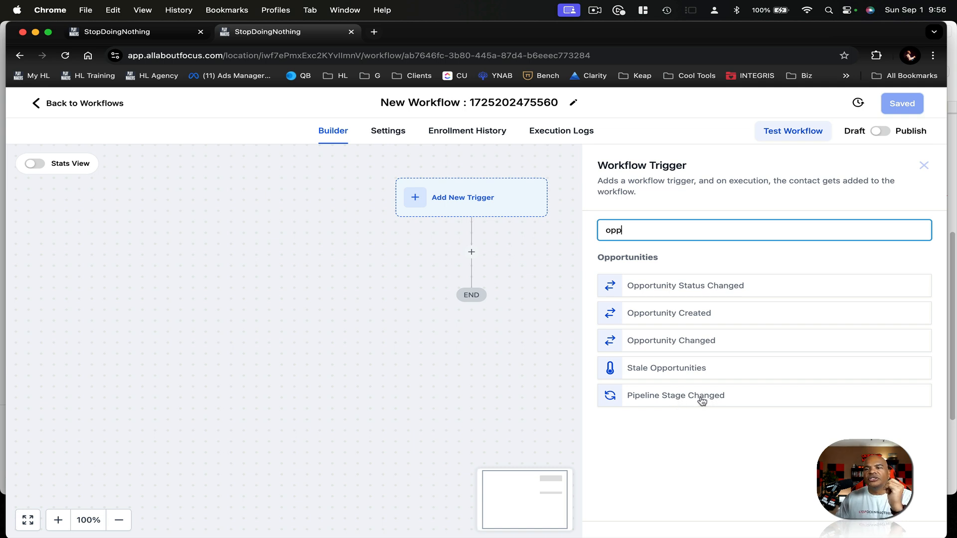
# On the first browser tab's opportunities board, move Parking Lot Paving to Pending Contract, CRM Set Up to Pending Call 1, and Future Coaching Client to Send Contract and back
pyautogui.click(160, 33)
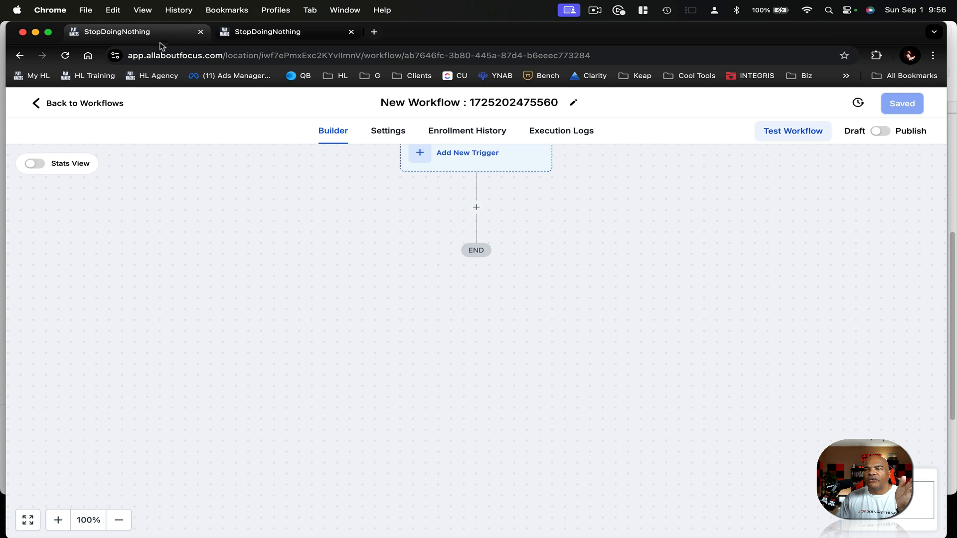
pyautogui.click(96, 103)
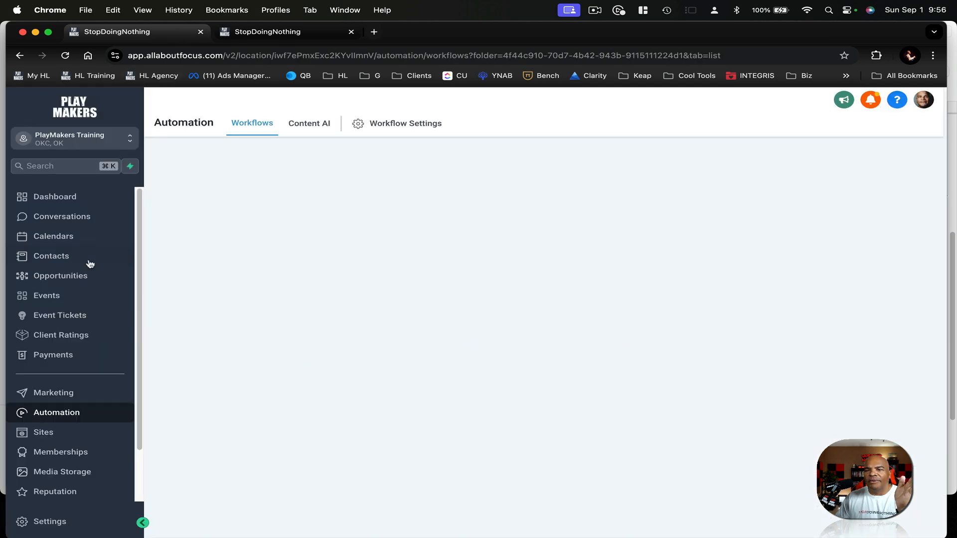
pyautogui.click(77, 279)
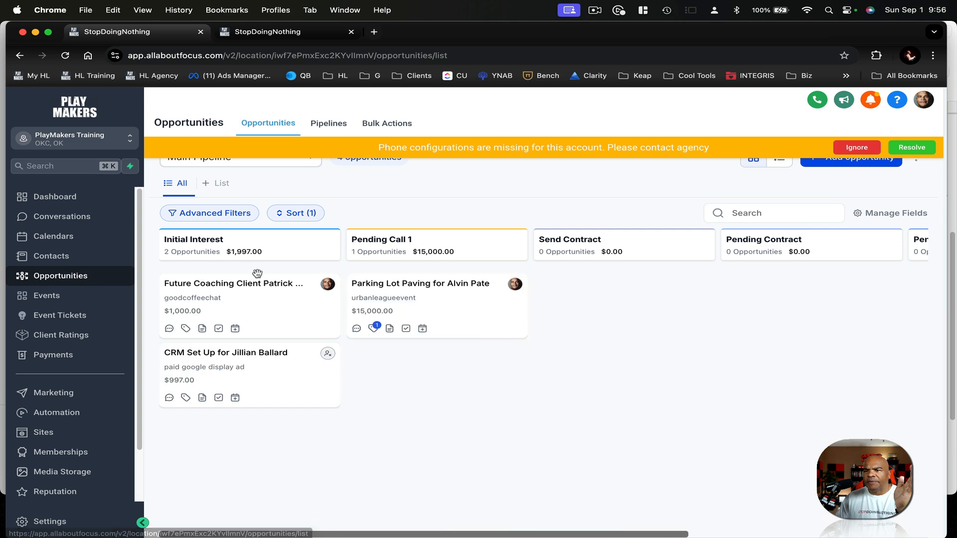
pyautogui.moveTo(268, 308); pyautogui.dragTo(647, 303)
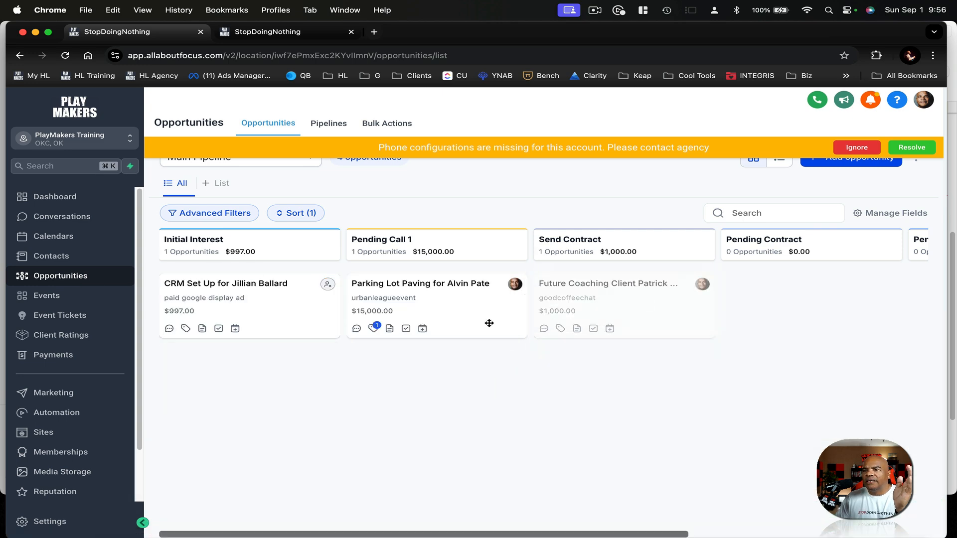
pyautogui.moveTo(459, 323); pyautogui.dragTo(672, 322)
pyautogui.hscroll(-3, 393, 313)
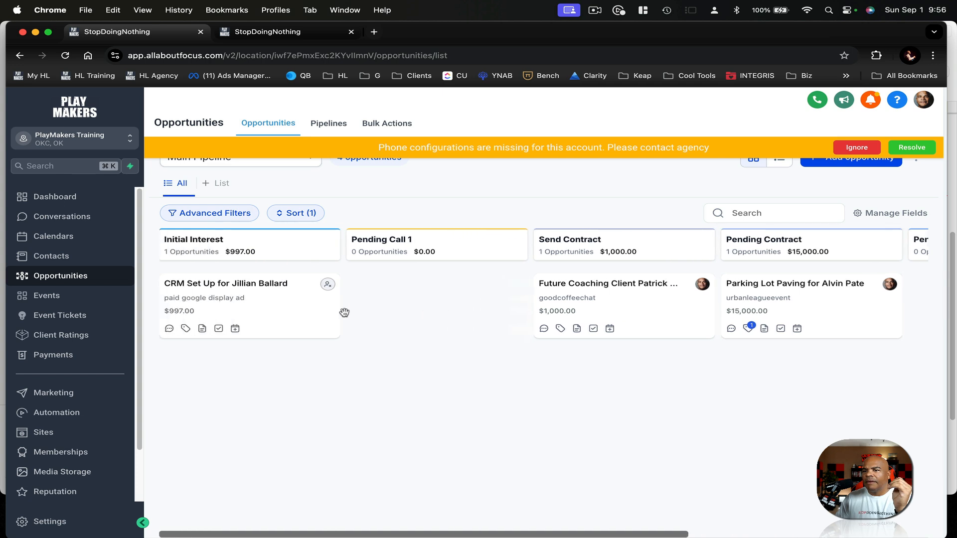
pyautogui.moveTo(324, 312); pyautogui.dragTo(515, 313)
pyautogui.moveTo(680, 317); pyautogui.dragTo(311, 310)
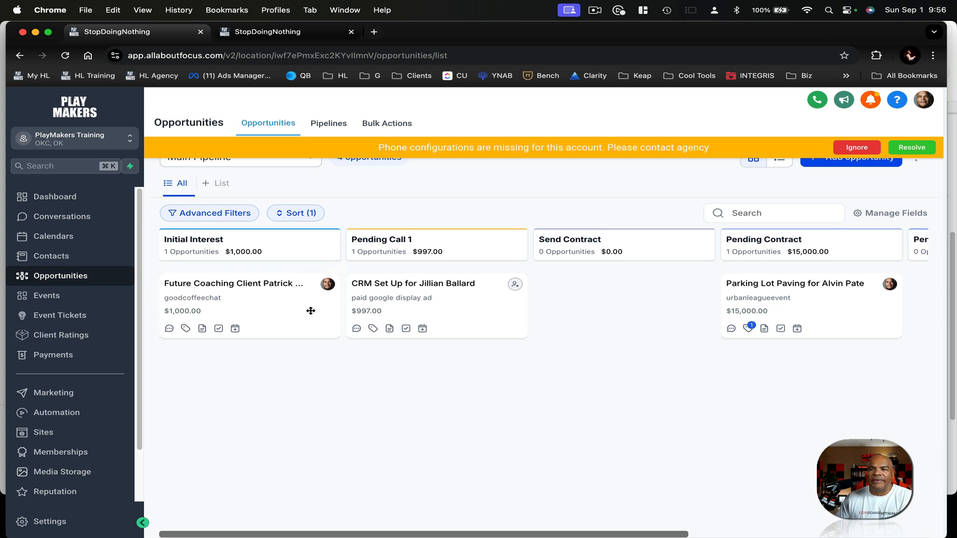
# Add an unfiltered Pipeline Stage Changed trigger to the new draft workflow, then save the trigger and the workflow
pyautogui.click(319, 32)
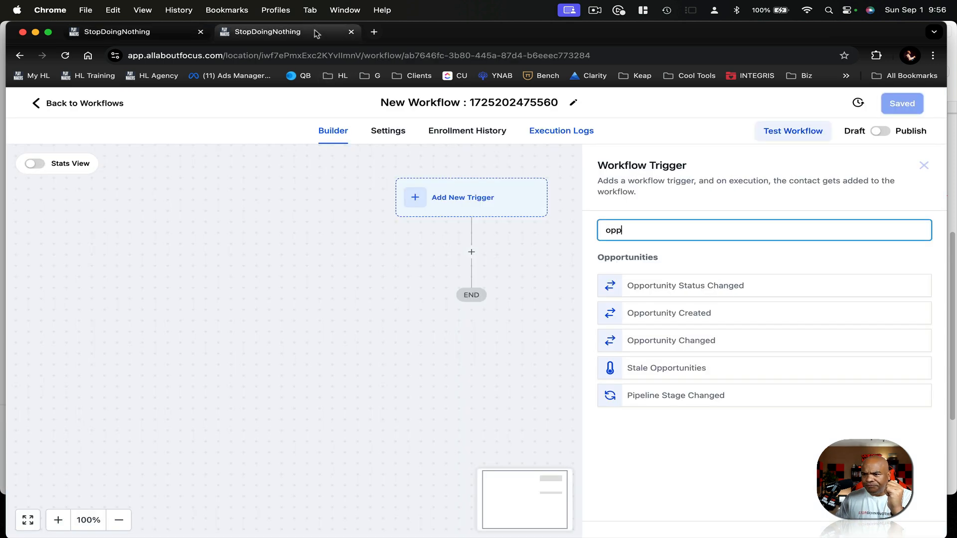
pyautogui.click(671, 399)
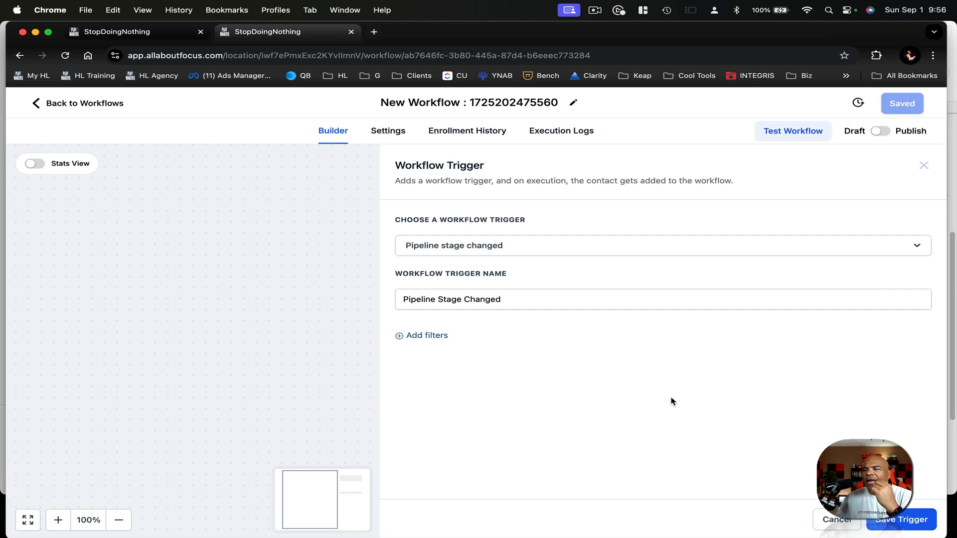
pyautogui.click(901, 519)
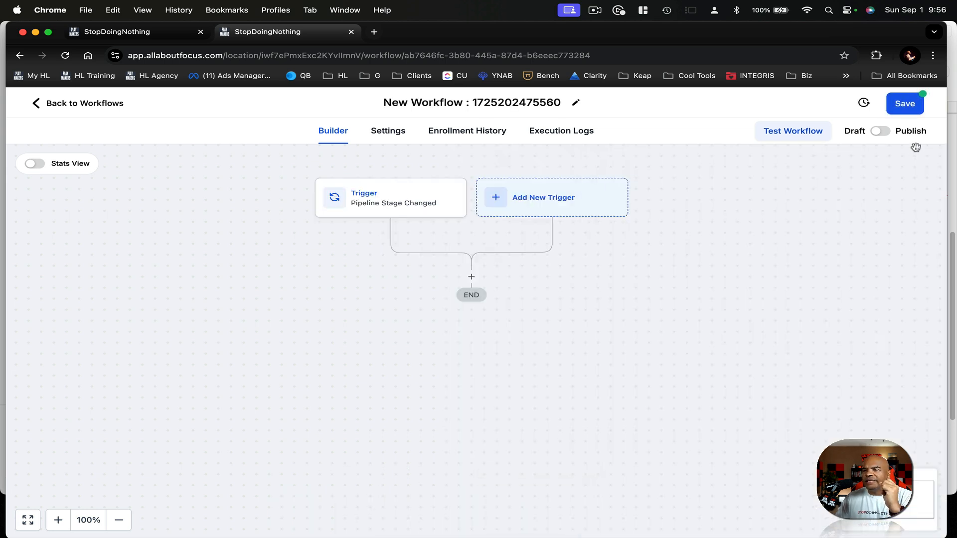
pyautogui.click(899, 104)
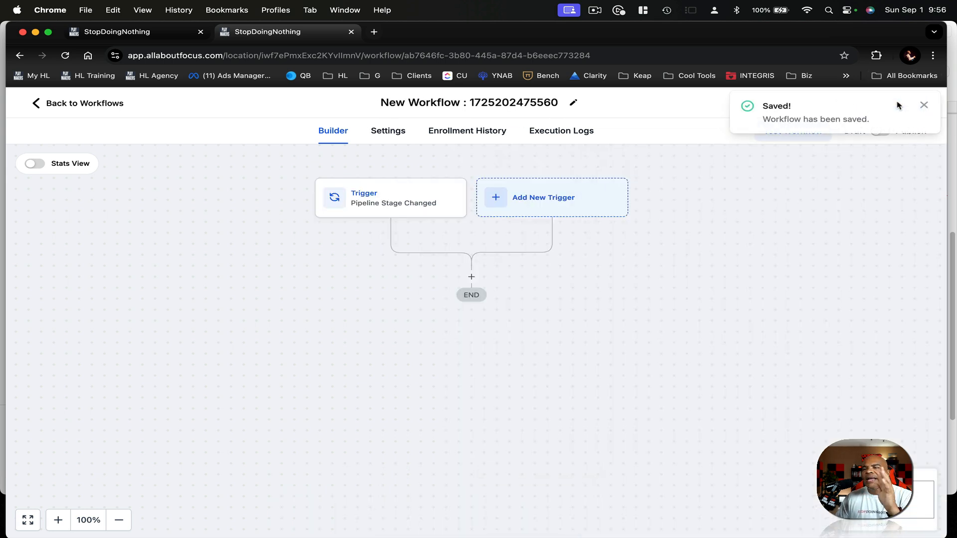
# On the opportunities board, move CRM Set Up to Send Contract, Future Coaching Client to Pending Event, and Parking Lot Paving to Initial Interest
pyautogui.click(177, 40)
pyautogui.moveTo(434, 320); pyautogui.dragTo(626, 334)
pyautogui.moveTo(833, 324); pyautogui.dragTo(385, 325)
pyautogui.moveTo(295, 321); pyautogui.dragTo(813, 305)
pyautogui.moveTo(342, 322); pyautogui.dragTo(275, 327)
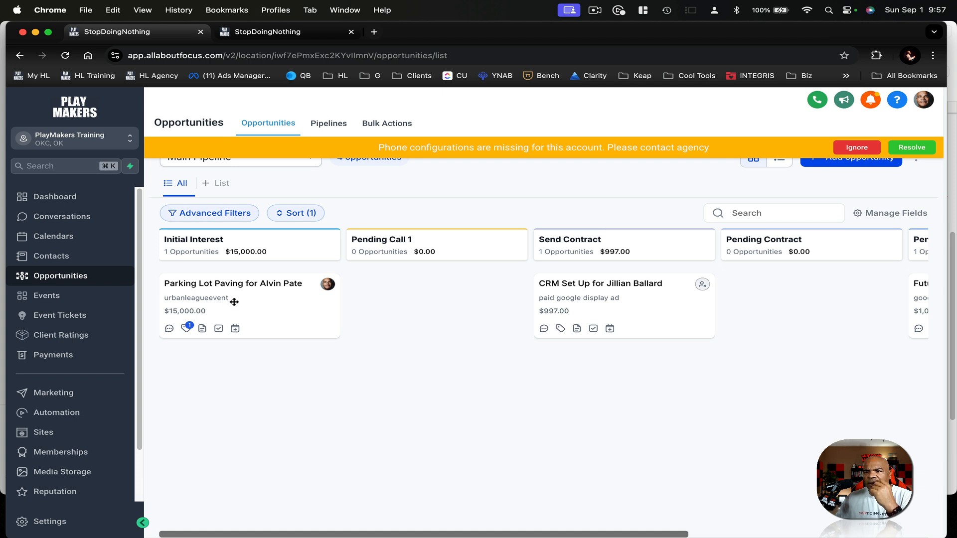
# Move Parking Lot Paving to Pending Call 1, and start a new filter on the draft workflow's Pipeline Stage Changed trigger
pyautogui.moveTo(237, 303); pyautogui.dragTo(404, 303)
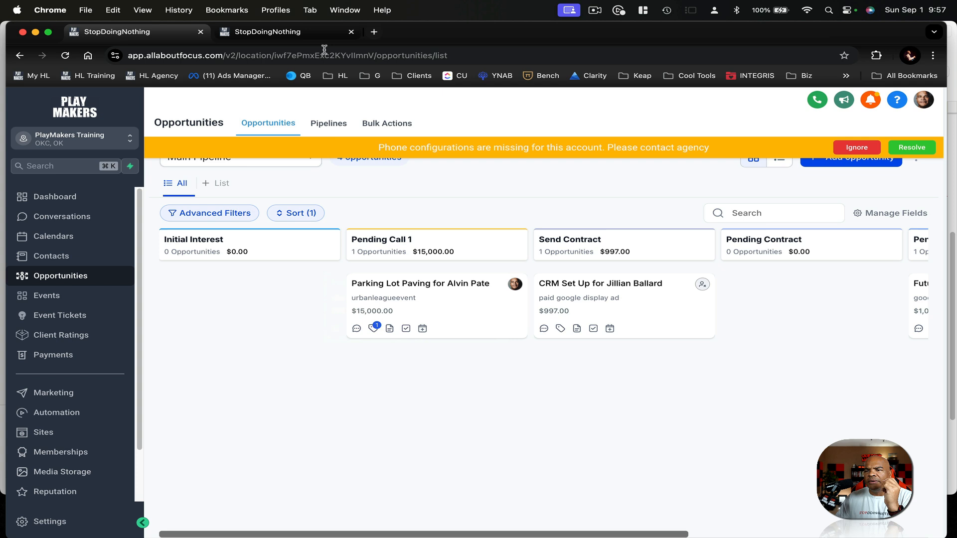
pyautogui.click(324, 41)
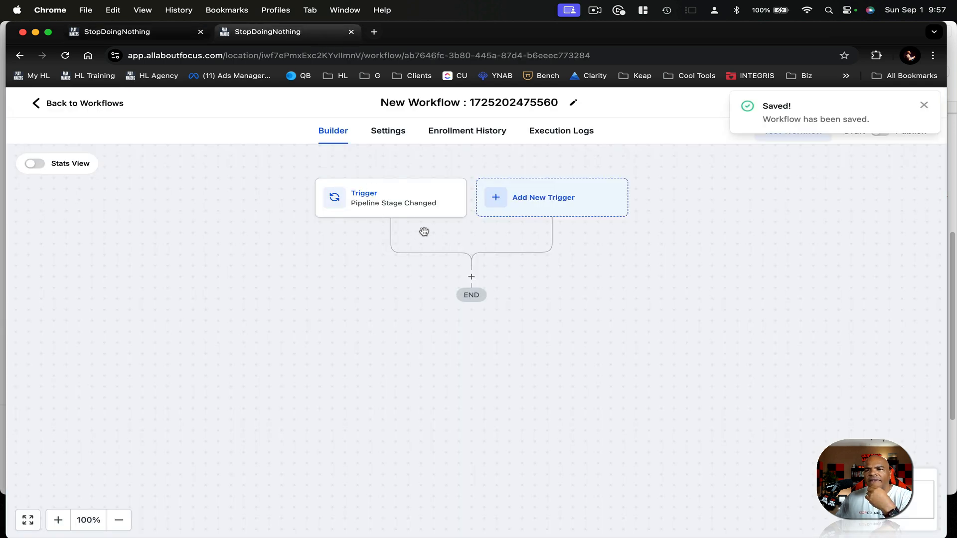
pyautogui.click(403, 202)
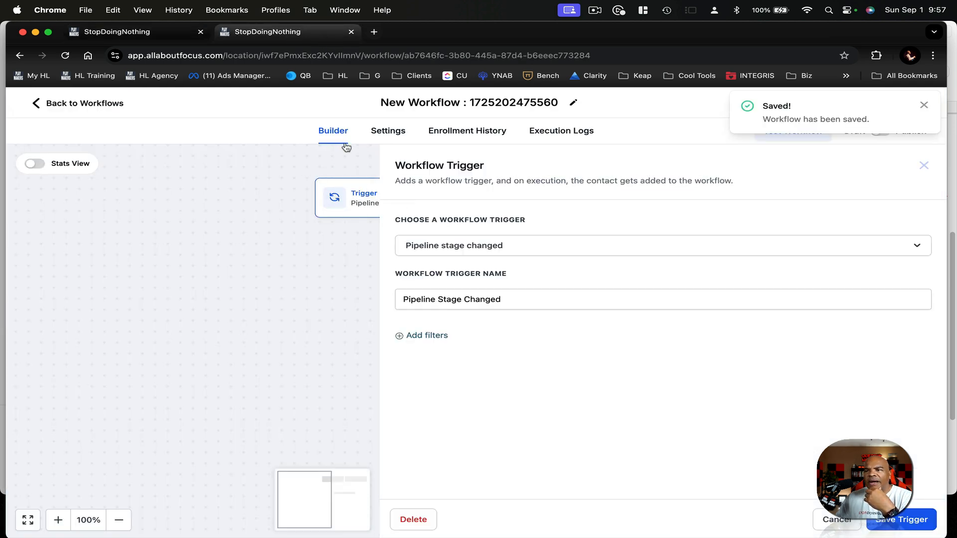
pyautogui.click(434, 337)
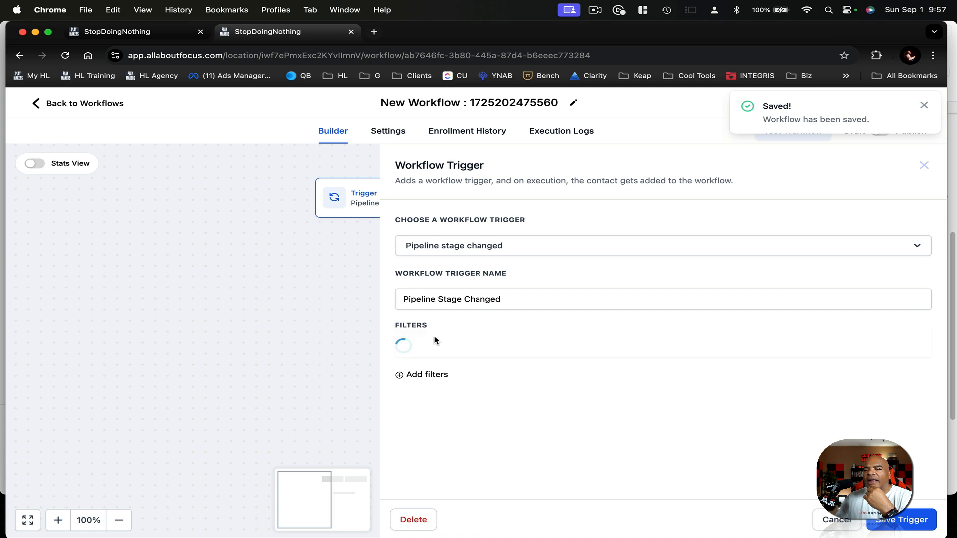
pyautogui.click(603, 355)
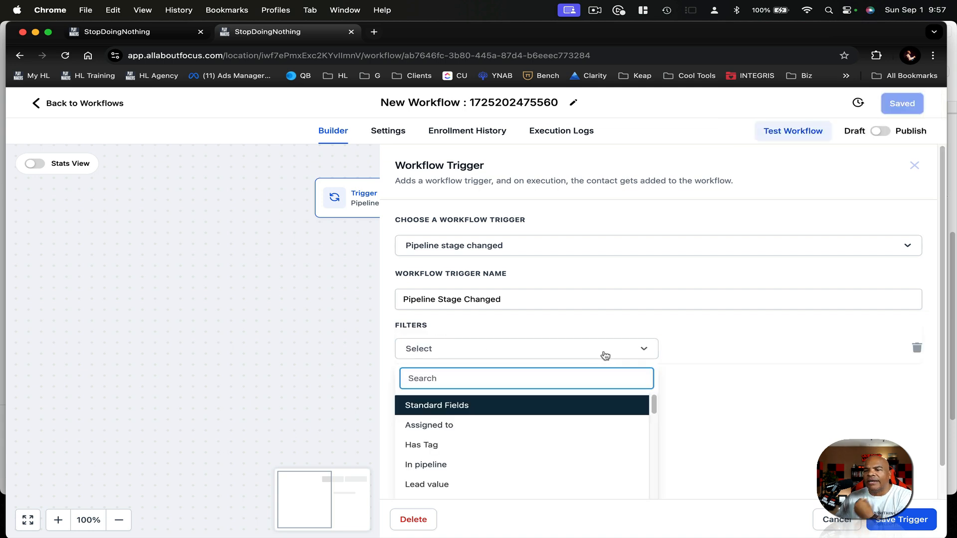
pyautogui.scroll(-2, 546, 434)
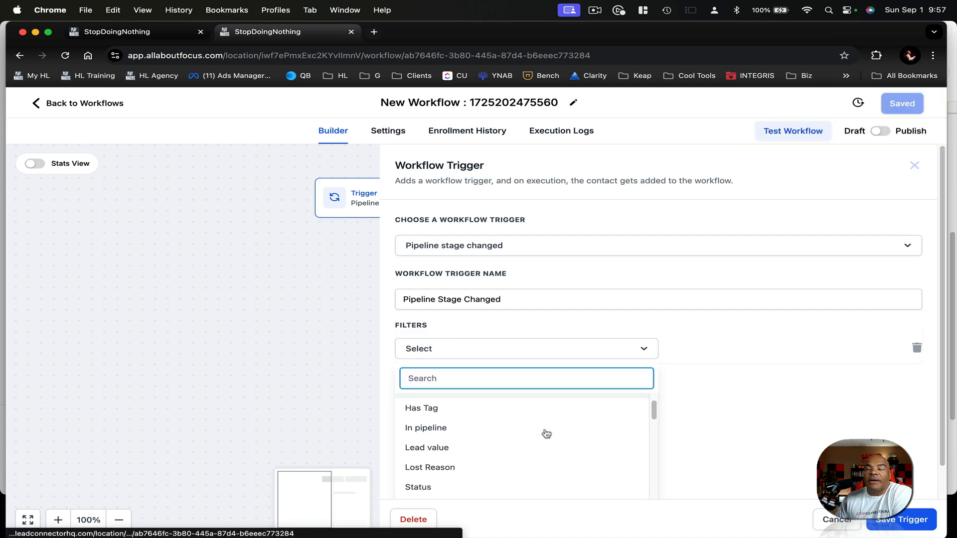
# Check the opportunities board in the first browser tab, and set the trigger's first filter to In pipeline with Main Pipeline
pyautogui.click(178, 35)
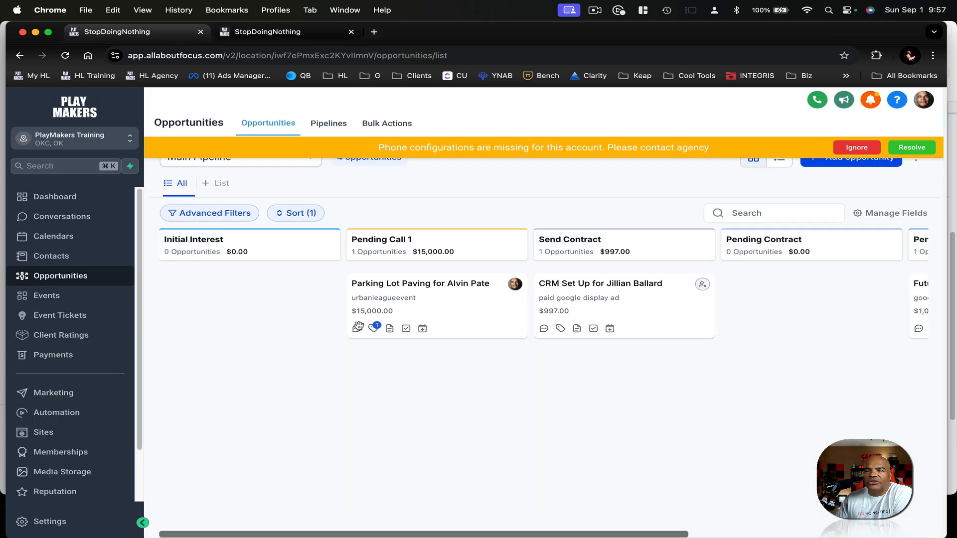
pyautogui.click(301, 36)
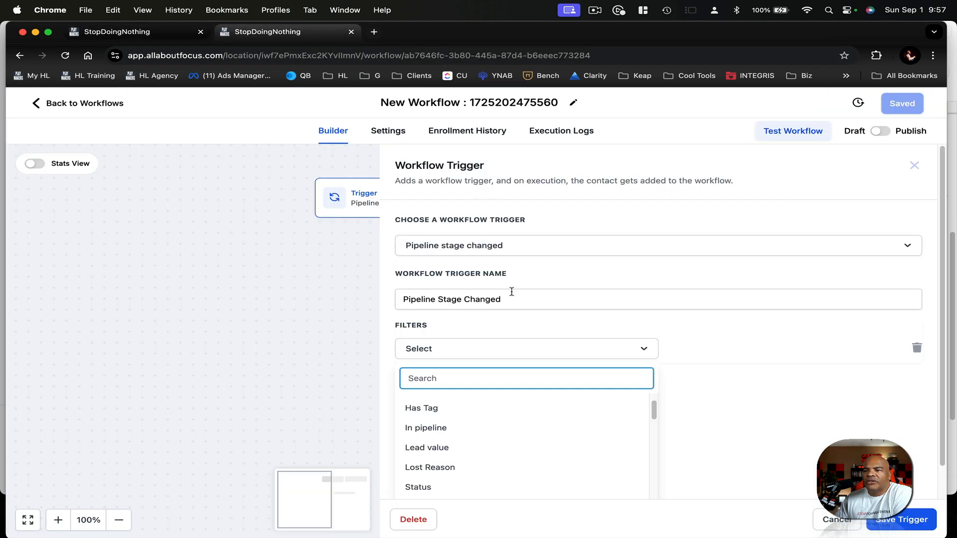
pyautogui.scroll(-1, 515, 354)
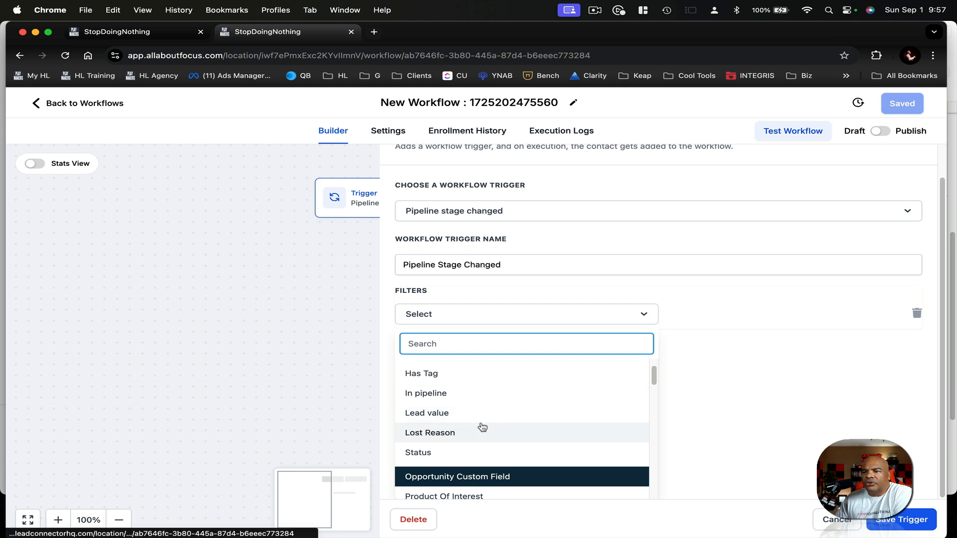
pyautogui.scroll(1, 481, 427)
pyautogui.scroll(-1, 482, 428)
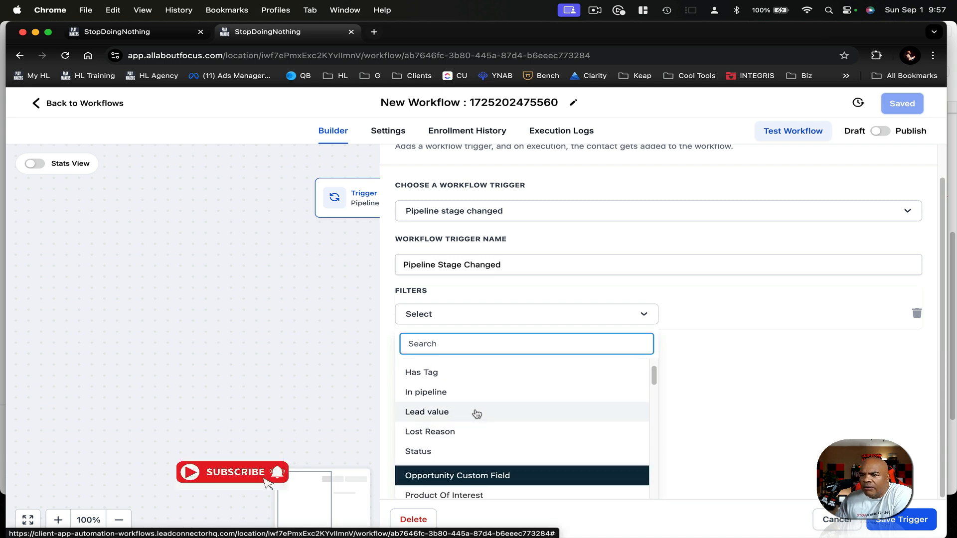
pyautogui.click(474, 396)
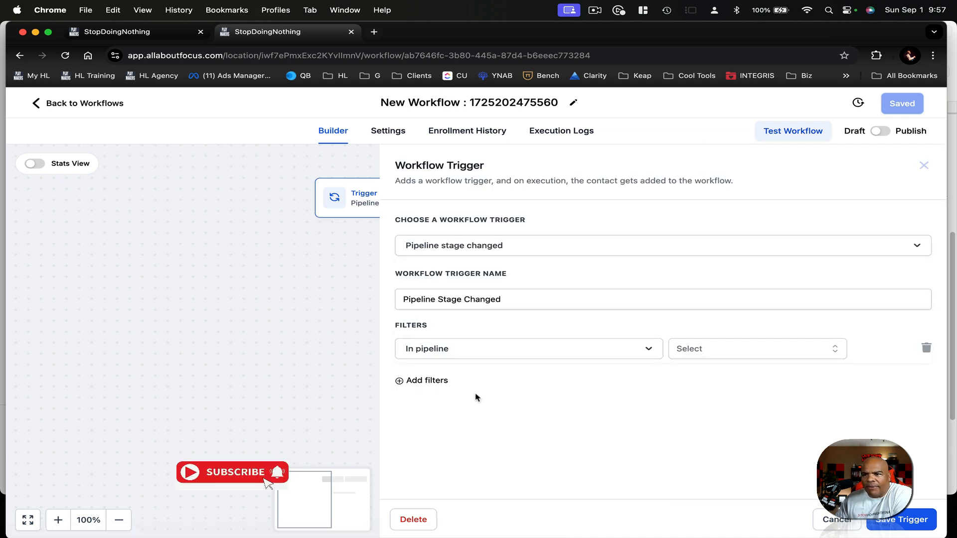
pyautogui.click(786, 344)
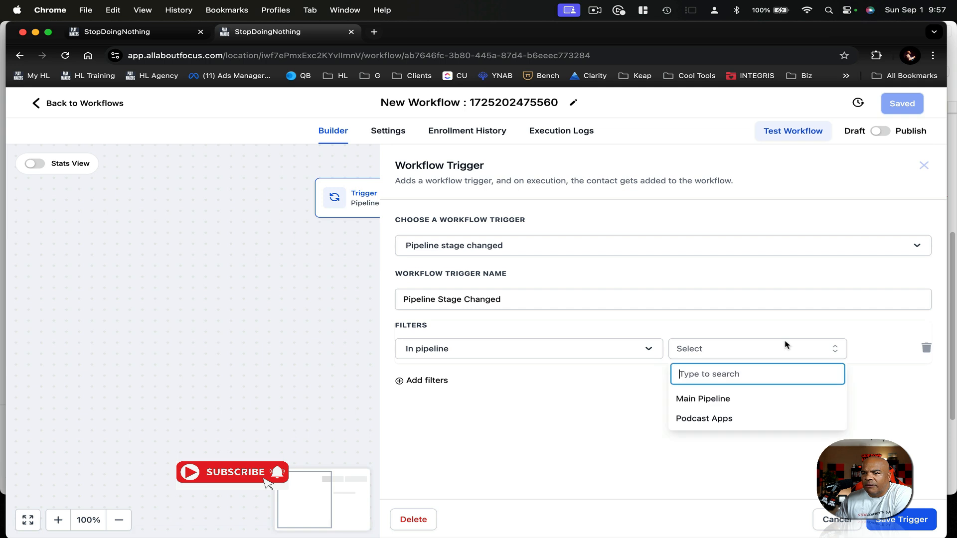
pyautogui.click(725, 396)
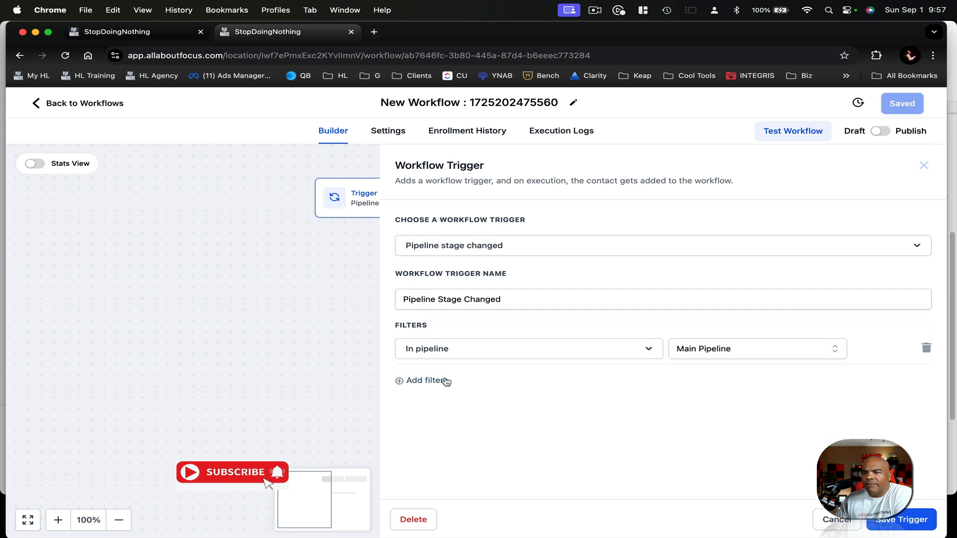
# Add a second trigger filter for Pipeline stage set to Pending Call 1
pyautogui.click(429, 380)
pyautogui.click(460, 389)
pyautogui.scroll(-4, 480, 453)
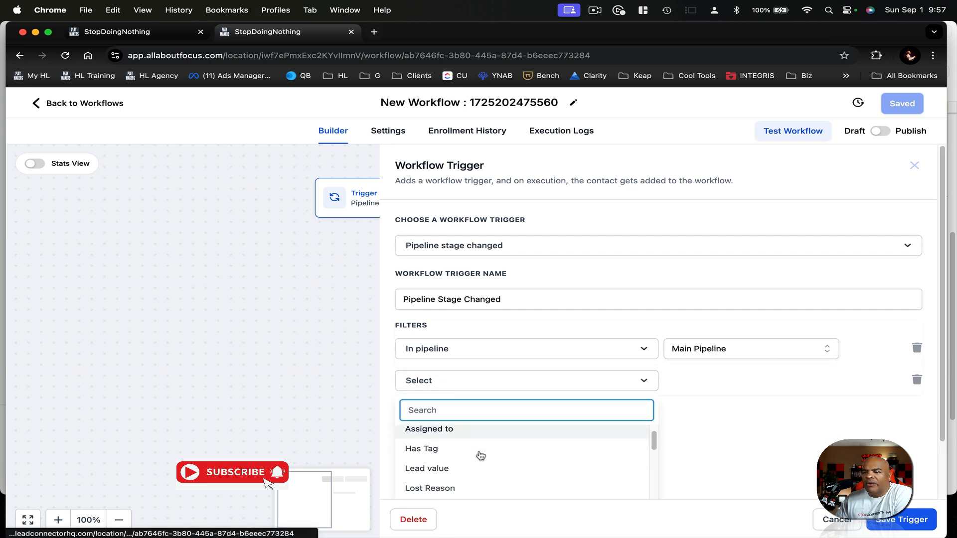
pyautogui.click(478, 452)
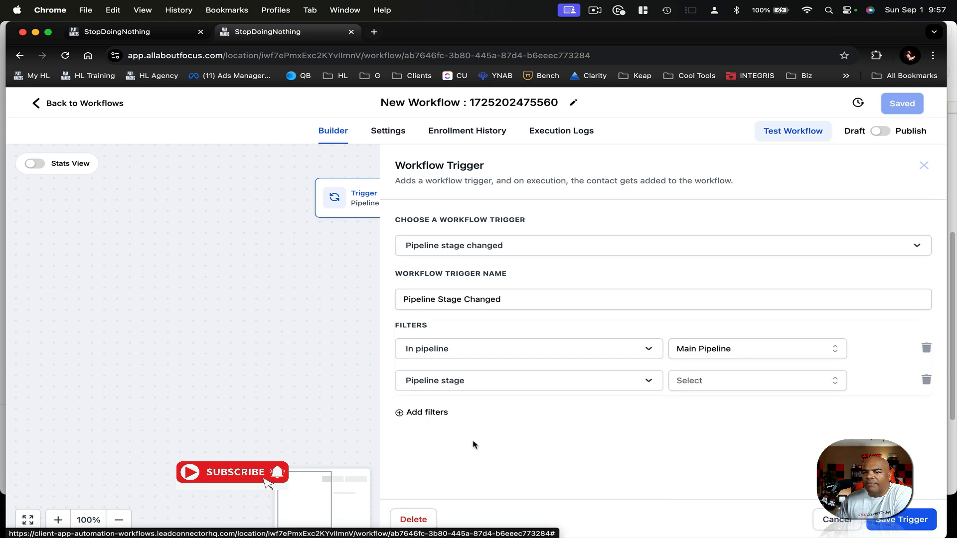
pyautogui.click(714, 388)
pyautogui.click(722, 451)
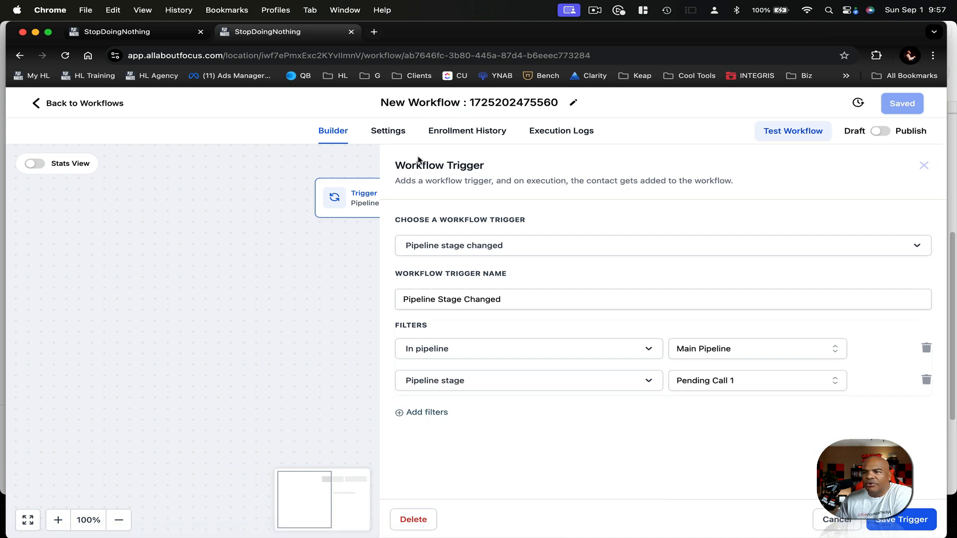
# Ignore the phone configuration warning on the opportunities board, then save the filtered trigger and the workflow in the second browser tab
pyautogui.click(206, 26)
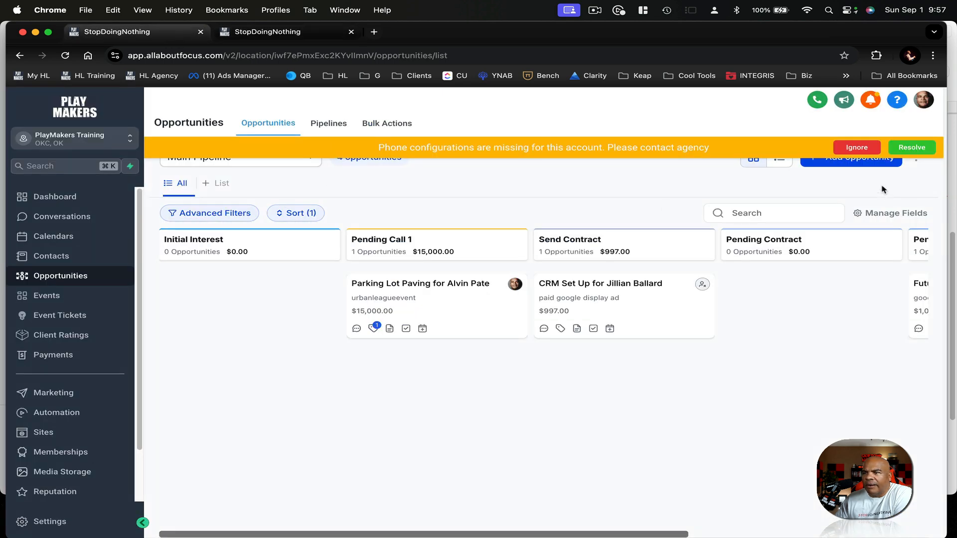
pyautogui.click(857, 148)
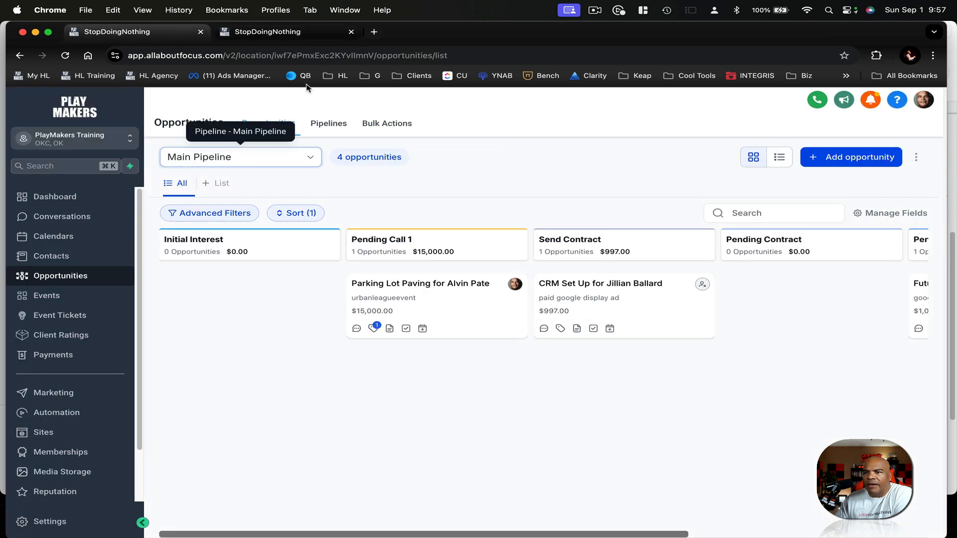
pyautogui.click(293, 34)
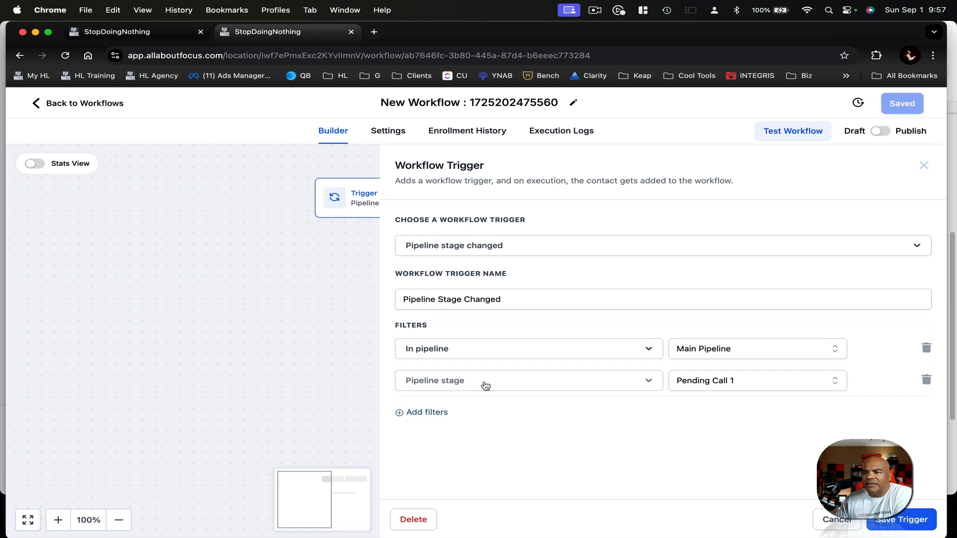
pyautogui.click(901, 520)
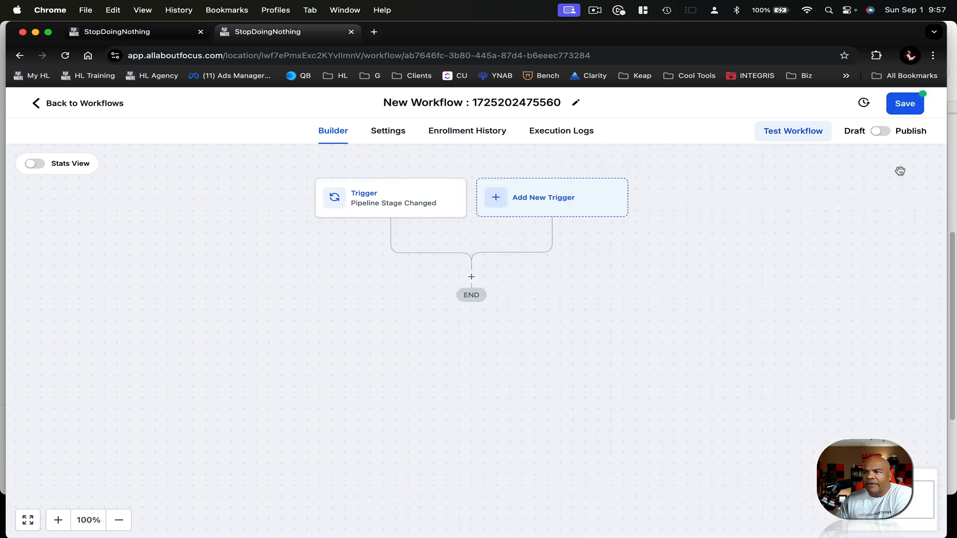
pyautogui.click(904, 103)
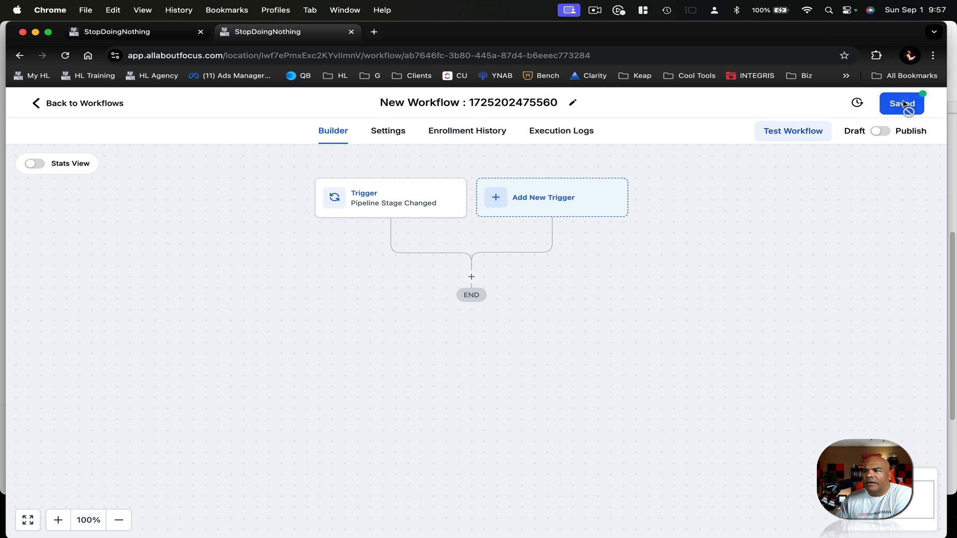
# Rename the workflow "opp - updates to pending call 1" and save it
pyautogui.click(547, 101)
pyautogui.press('super+a')
pyautogui.write('opp')
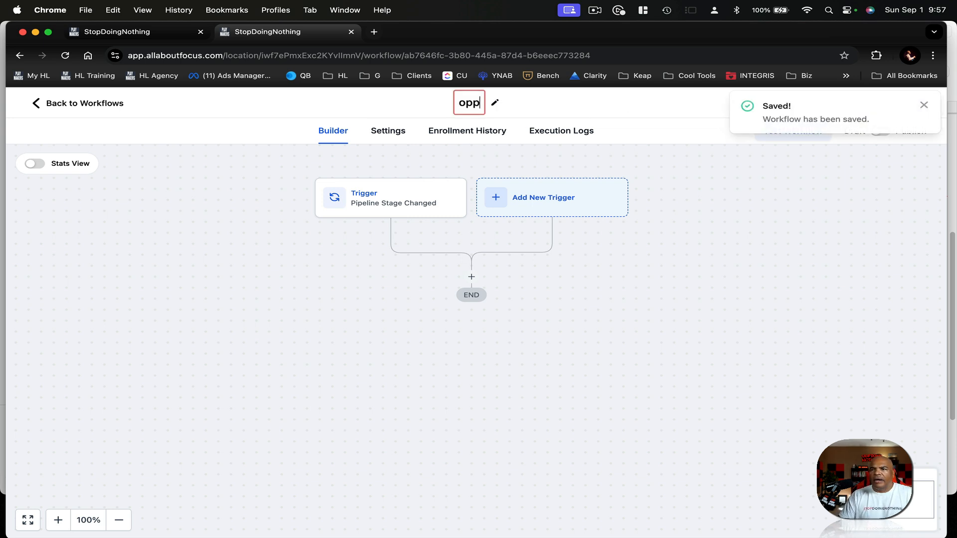
pyautogui.write(' - ')
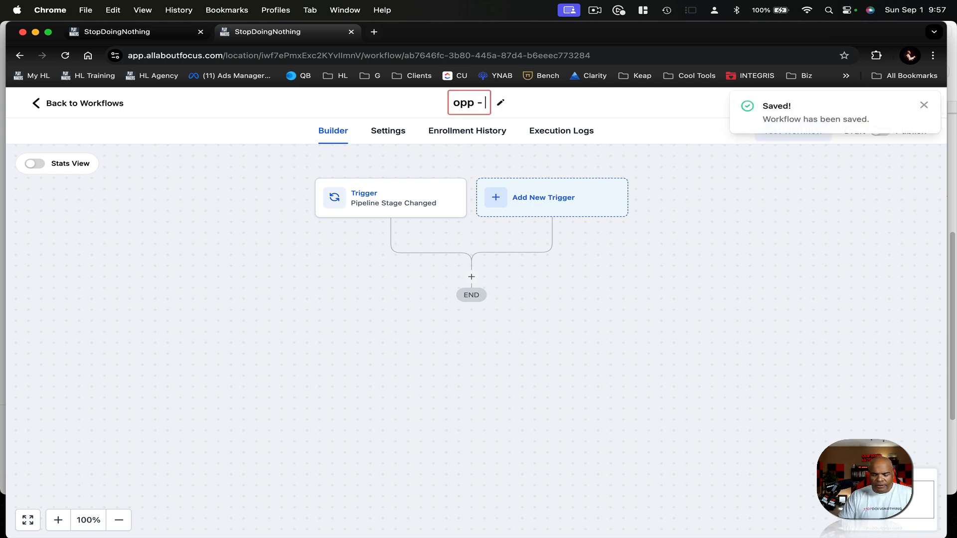
pyautogui.write('updates to ')
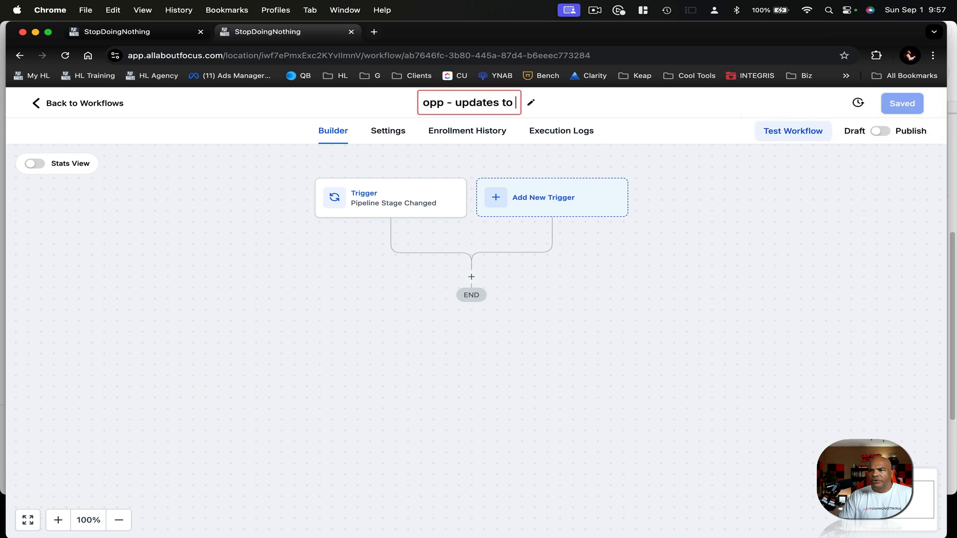
pyautogui.write('pending call 1')
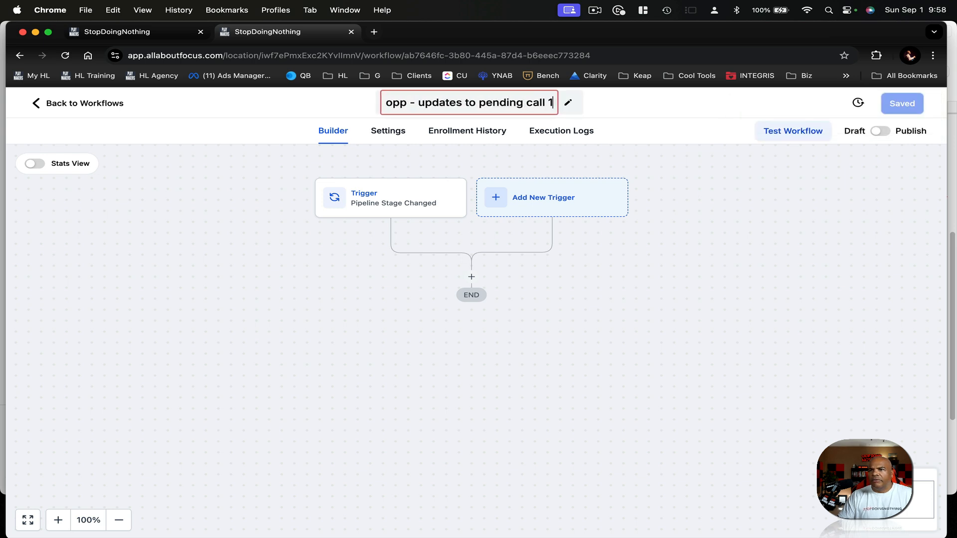
pyautogui.press('Return')
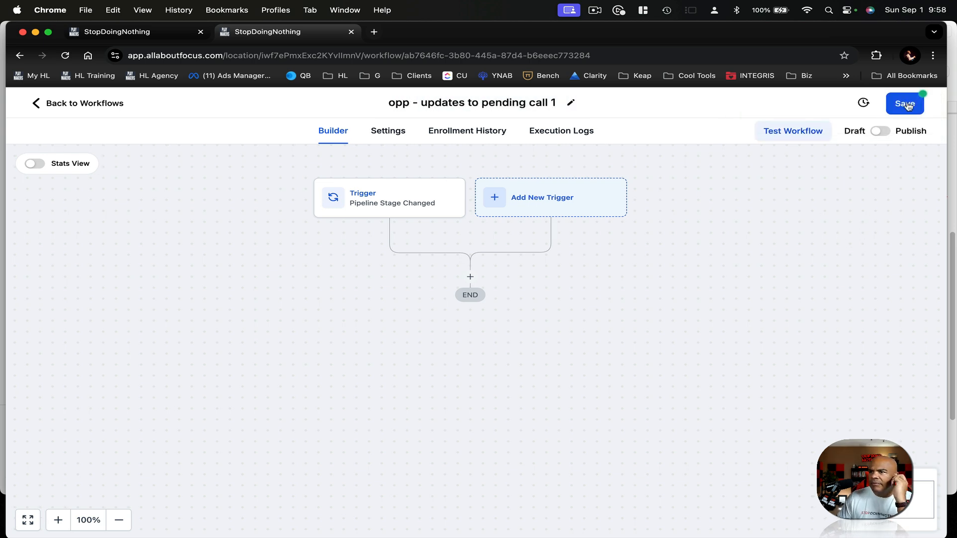
pyautogui.click(881, 105)
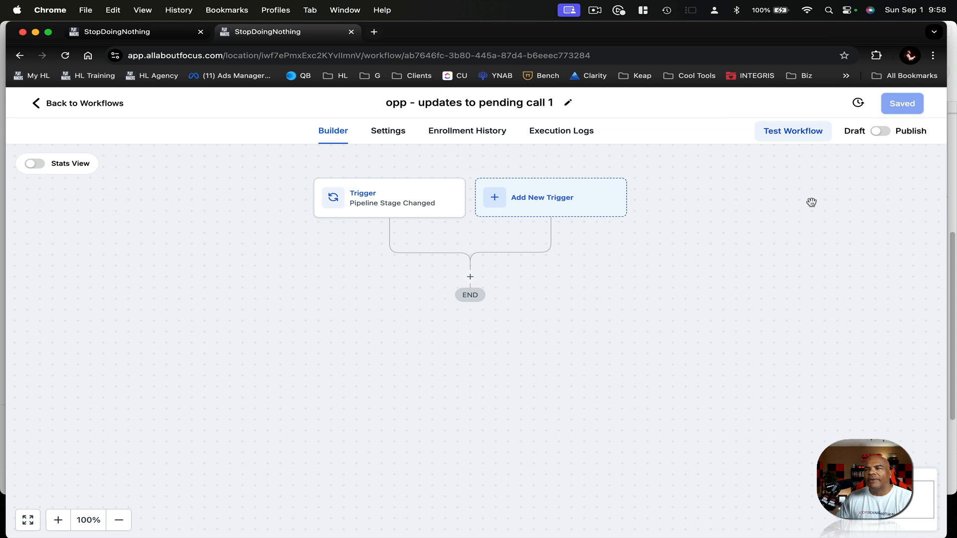
# Add an Add To Notes action below the trigger with the note "updated to pending call 1" and save the action
pyautogui.click(471, 278)
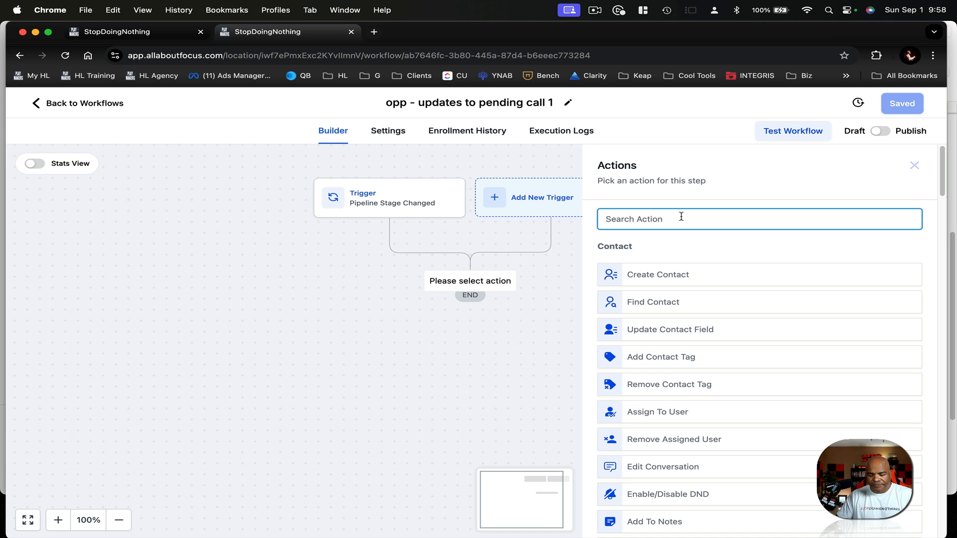
pyautogui.write('not')
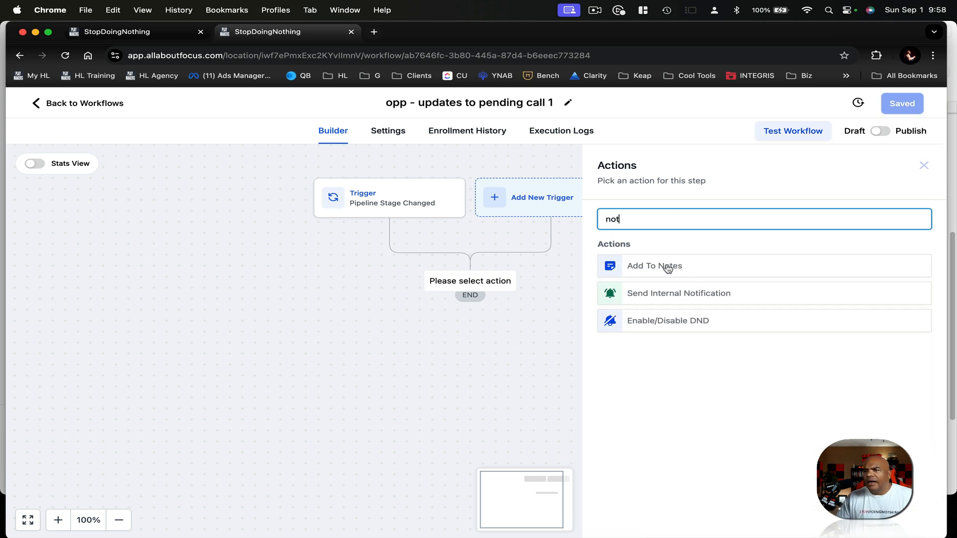
pyautogui.click(667, 269)
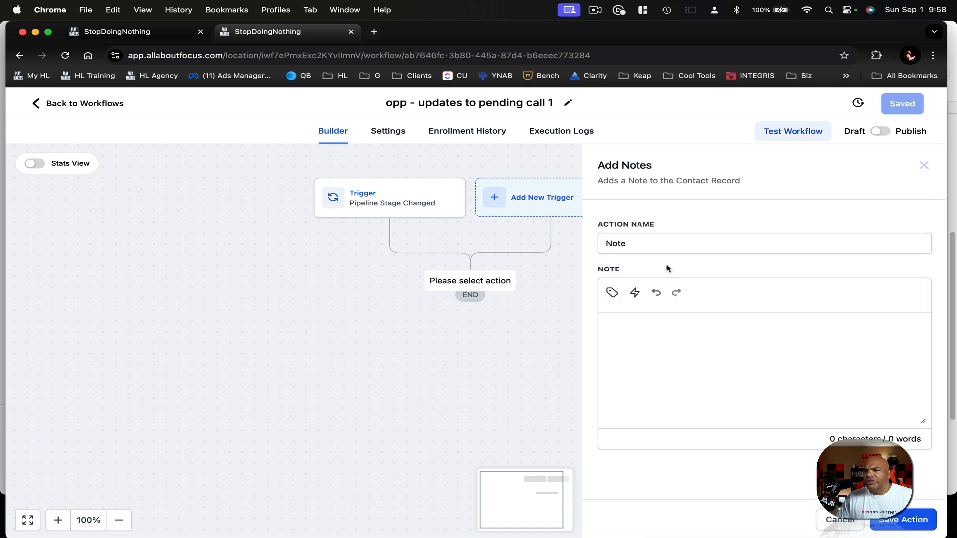
pyautogui.click(689, 344)
pyautogui.write('udpdpda')
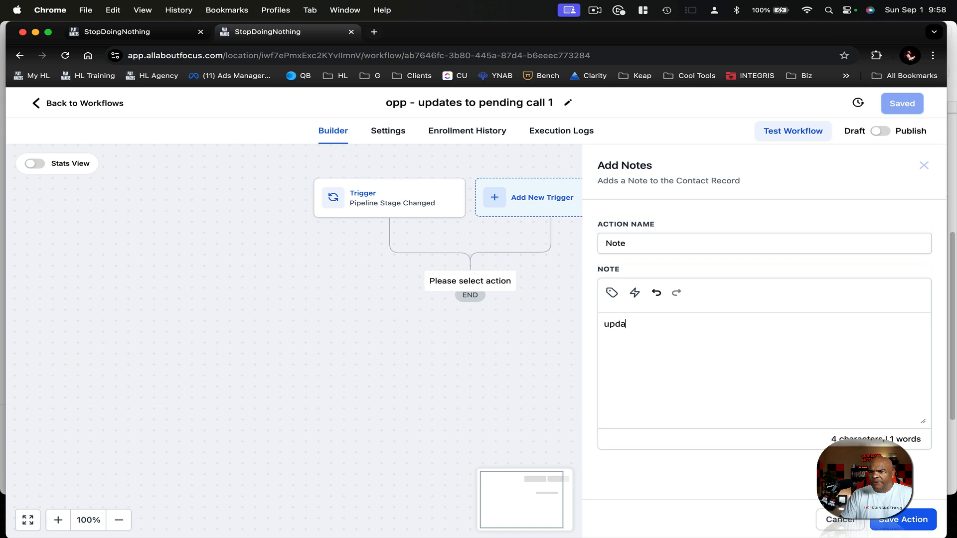
pyautogui.write('ted to pen')
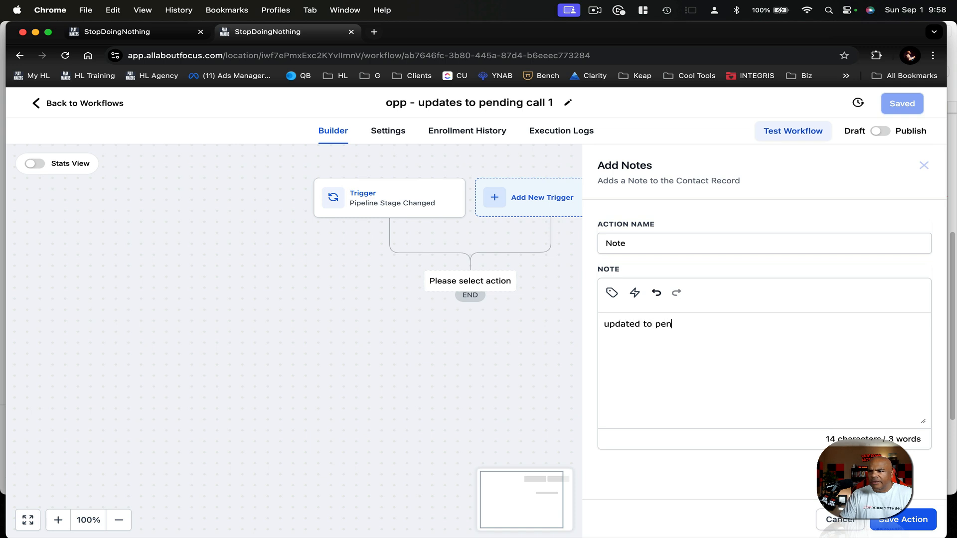
pyautogui.write('dinh cal')
pyautogui.press('BackSpace')
pyautogui.press('BackSpace')
pyautogui.press('BackSpace')
pyautogui.write('h cal')
pyautogui.press('BackSpace')
pyautogui.press('BackSpace')
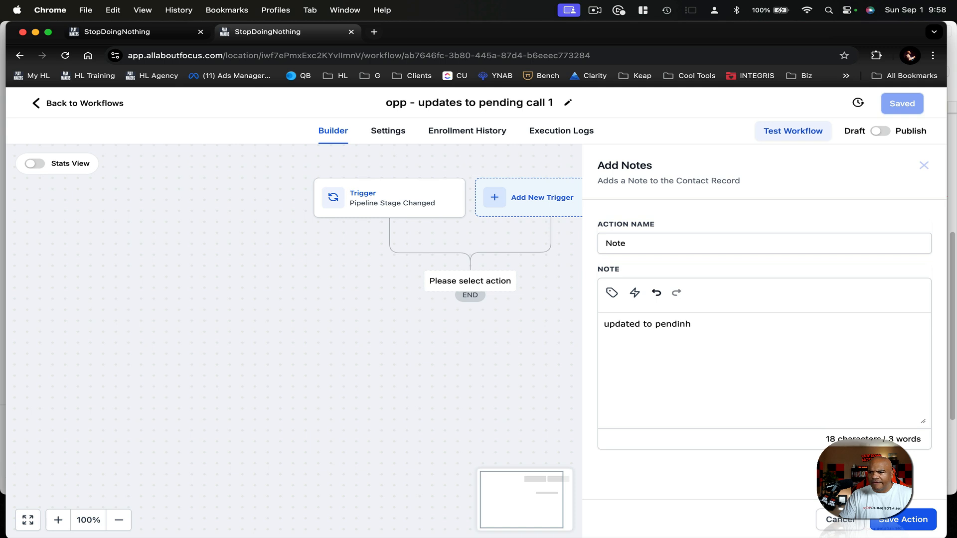
pyautogui.write('acll')
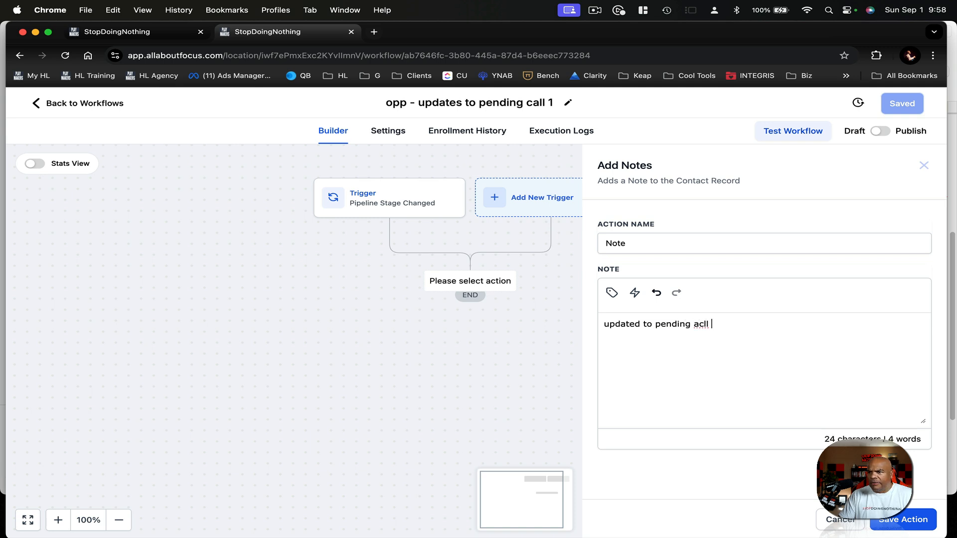
pyautogui.press('BackSpace')
pyautogui.write('call 1')
pyautogui.click(912, 520)
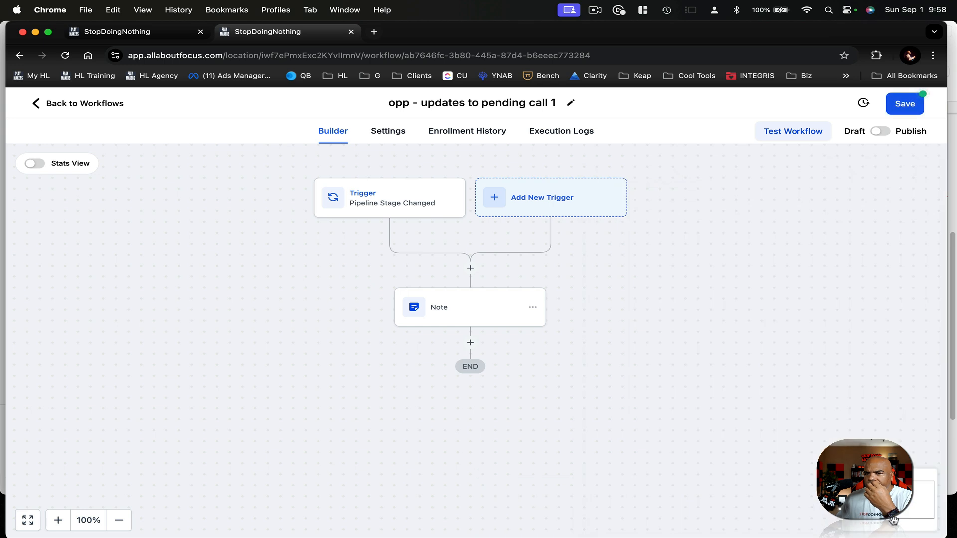
# Rename the note action "add note - updated to pending call 1" and save the action
pyautogui.click(468, 308)
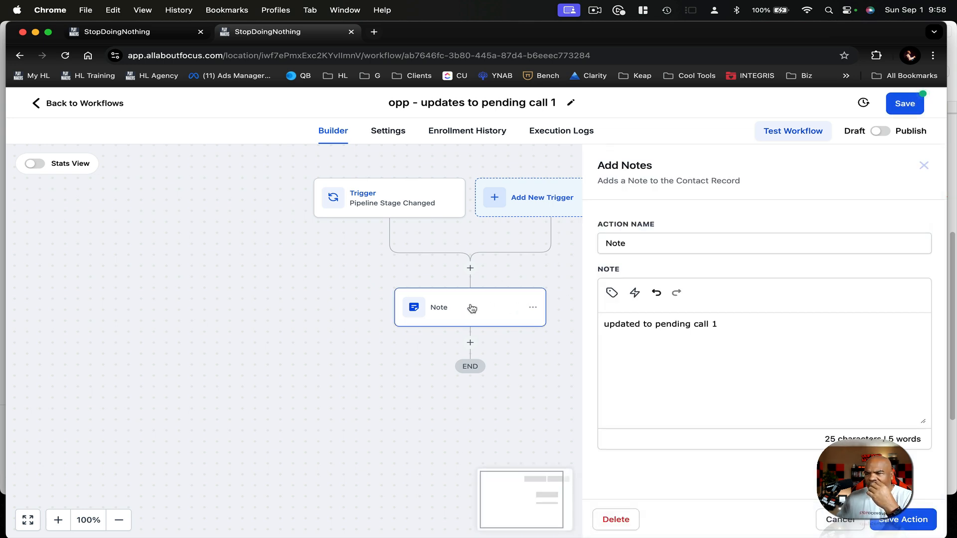
pyautogui.moveTo(658, 242); pyautogui.dragTo(588, 240)
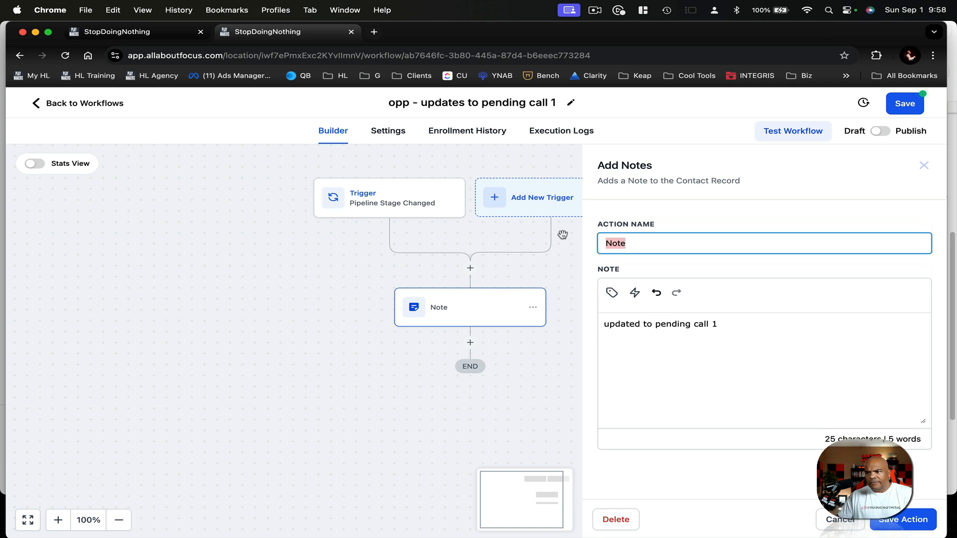
pyautogui.click(727, 318)
pyautogui.moveTo(728, 318); pyautogui.dragTo(598, 310)
pyautogui.press('super+c')
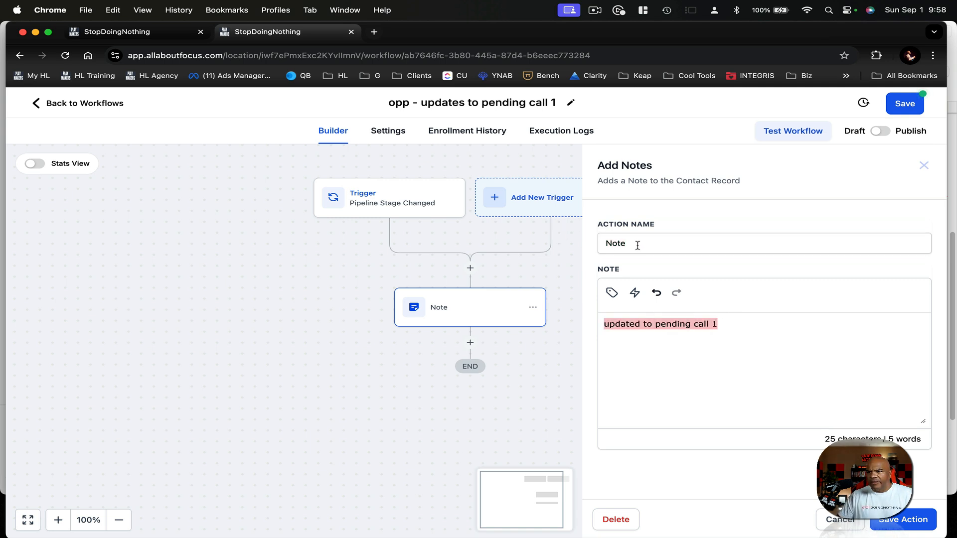
pyautogui.moveTo(638, 245); pyautogui.dragTo(556, 242)
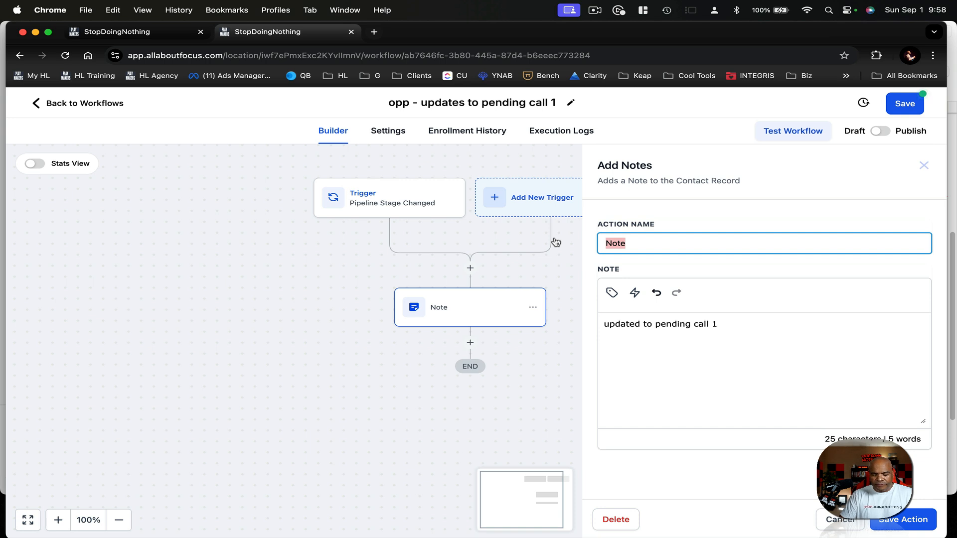
pyautogui.write('add n')
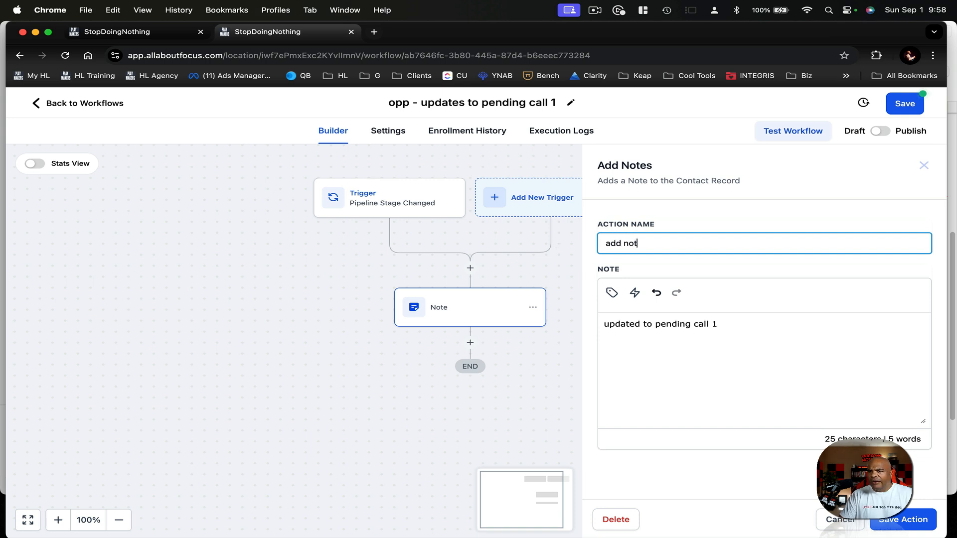
pyautogui.write('ote -')
pyautogui.press('super+v')
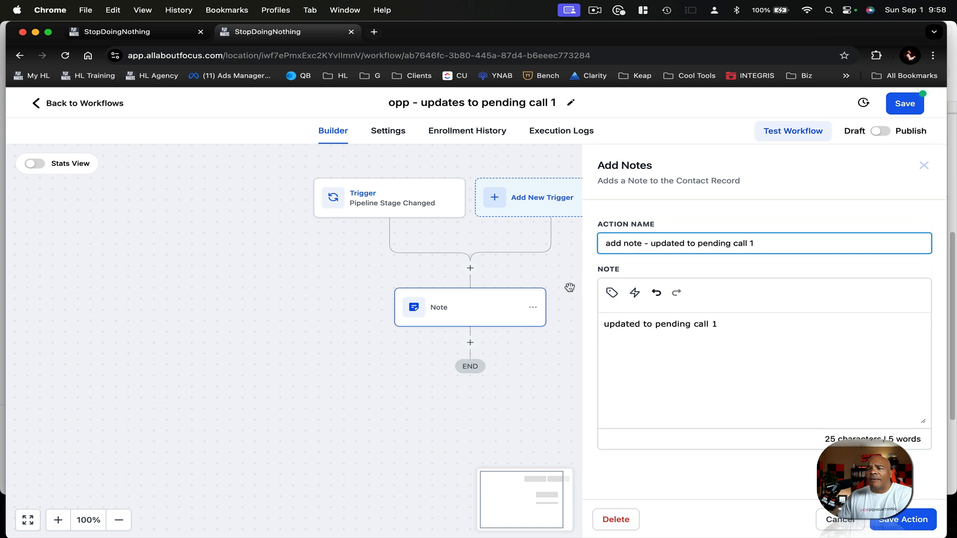
pyautogui.click(903, 518)
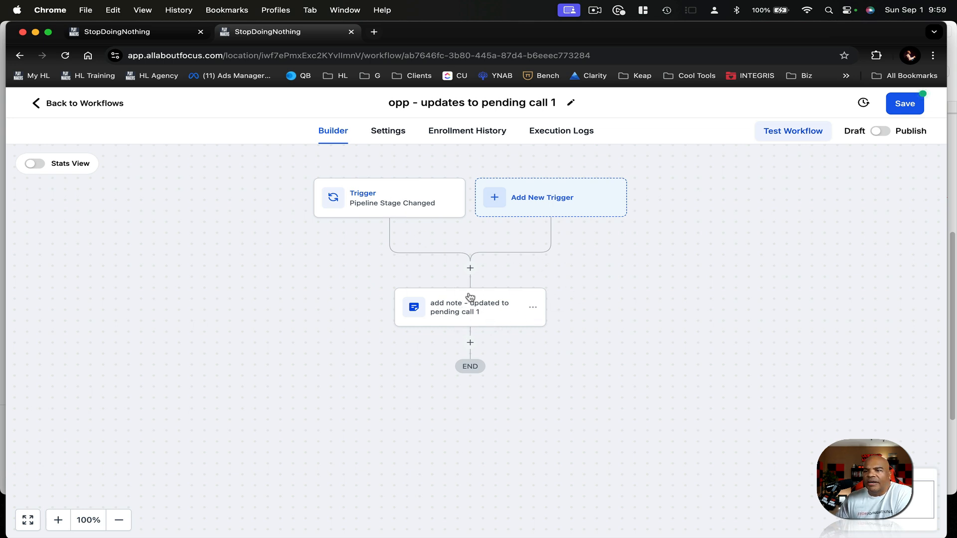
# Rename the Pipeline Stage Changed trigger "opp updated to pending call 1" and save the trigger
pyautogui.click(413, 201)
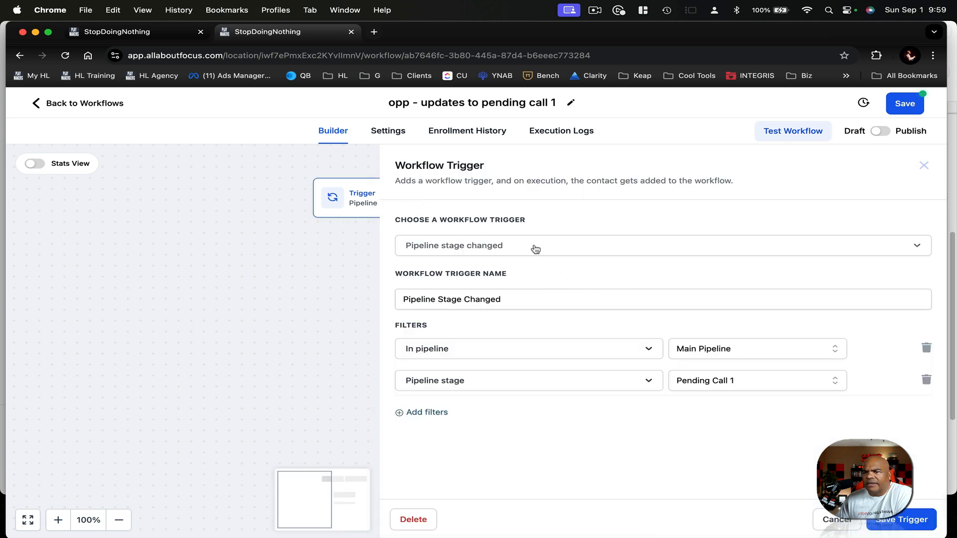
pyautogui.click(516, 297)
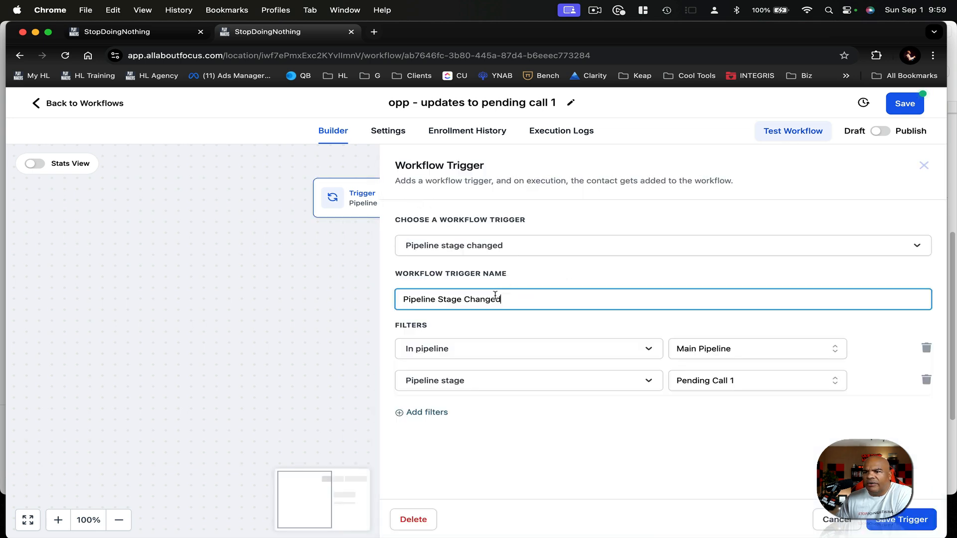
pyautogui.moveTo(516, 297); pyautogui.dragTo(410, 291)
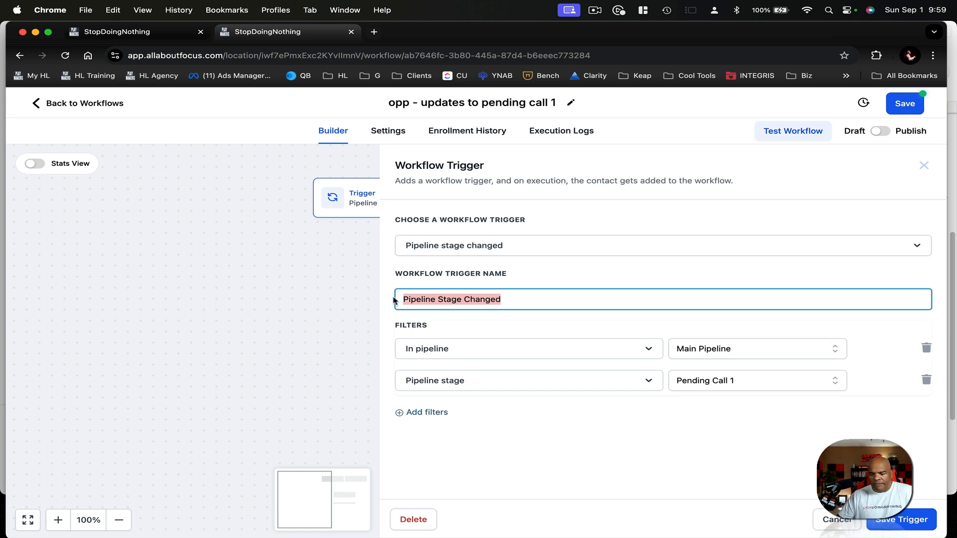
pyautogui.write('opp updated t')
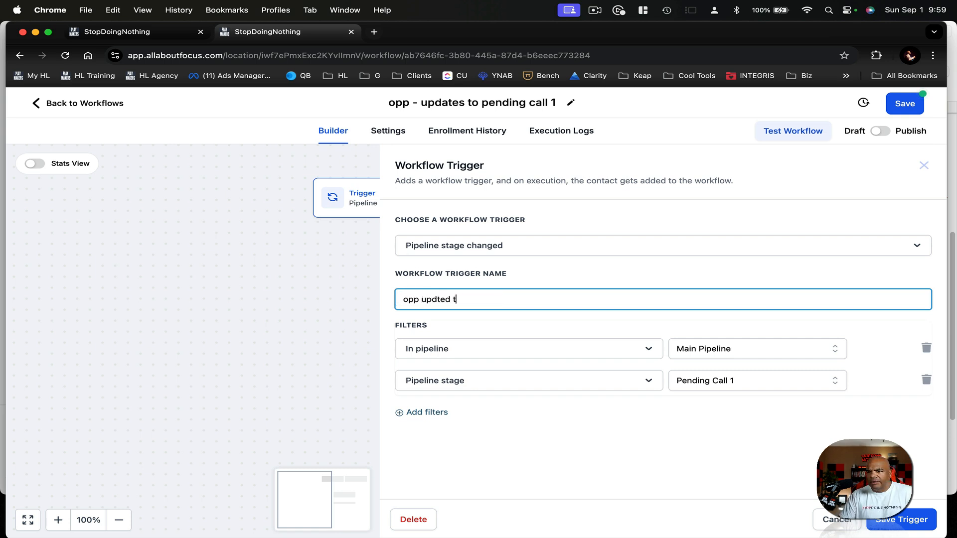
pyautogui.write('o pending call 1')
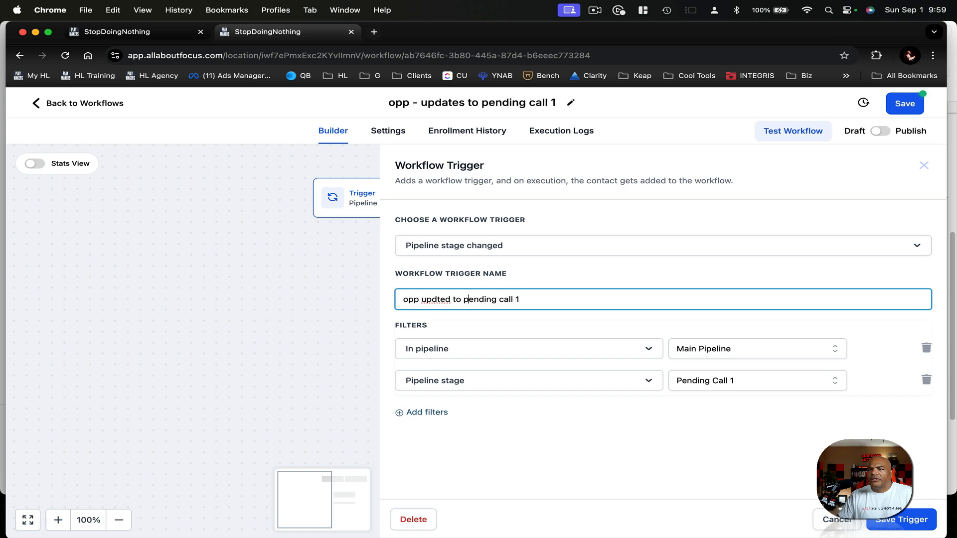
pyautogui.write('a')
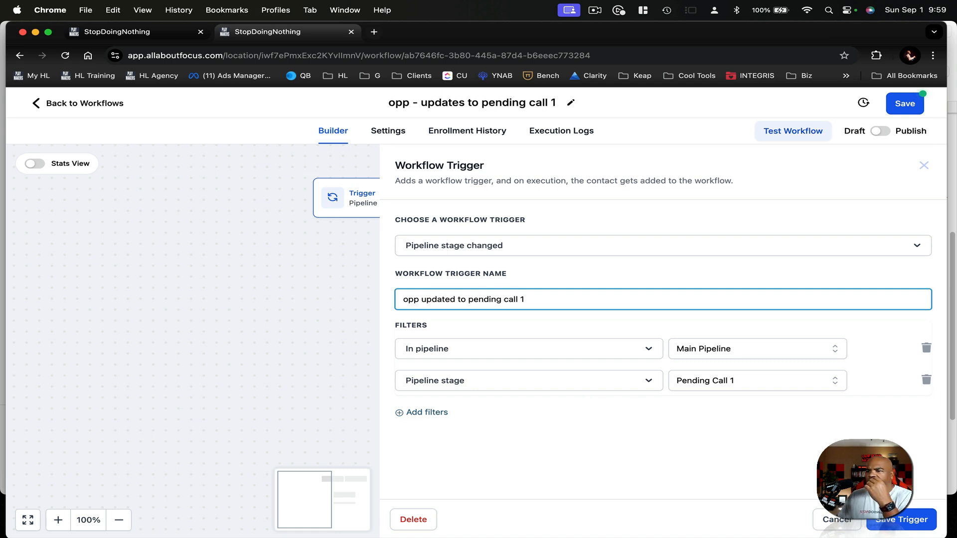
pyautogui.click(921, 521)
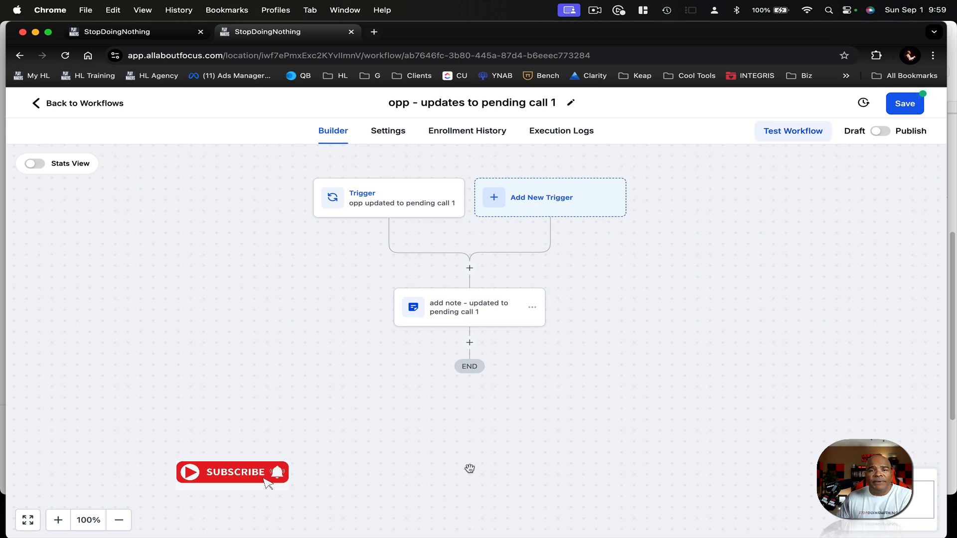
# Switch the workflow from Draft to Publish, save it and dismiss the notification
pyautogui.click(886, 133)
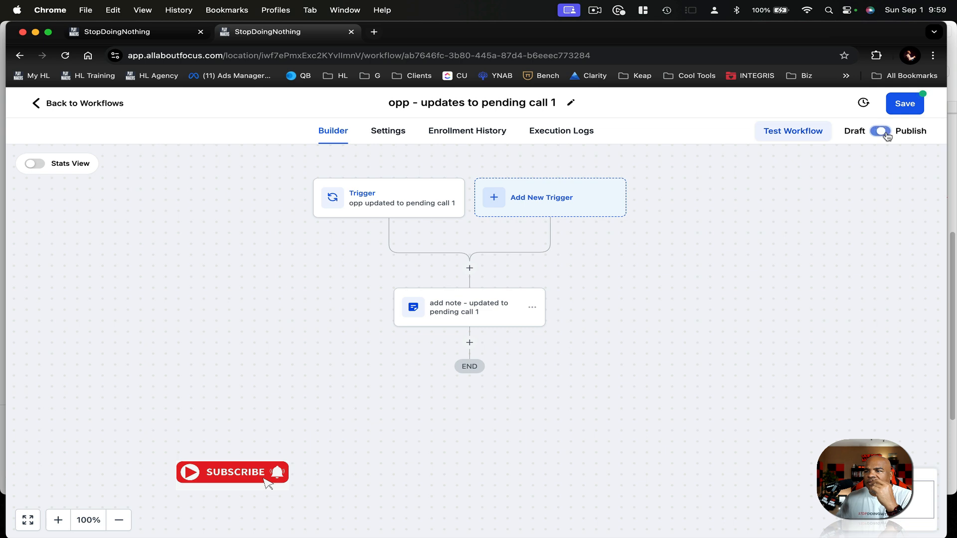
pyautogui.click(906, 103)
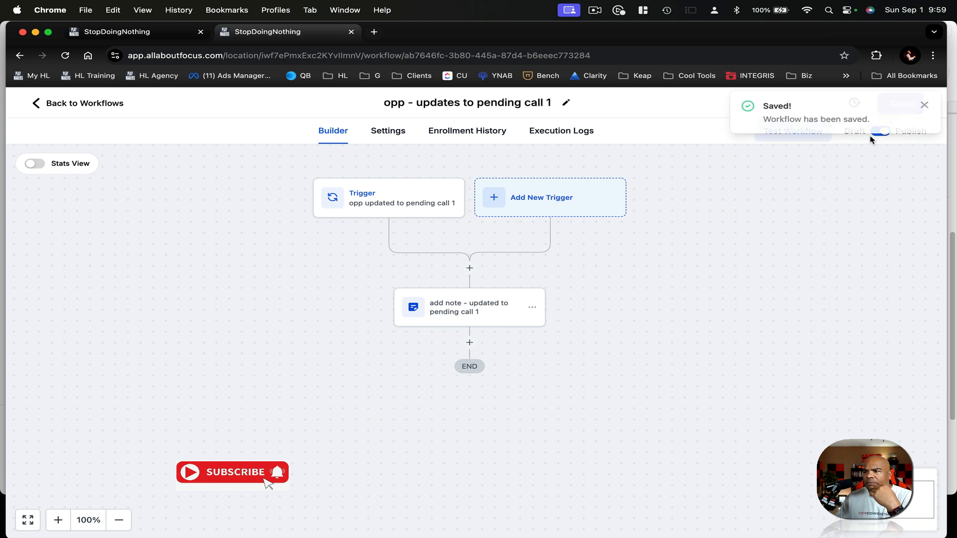
pyautogui.click(923, 104)
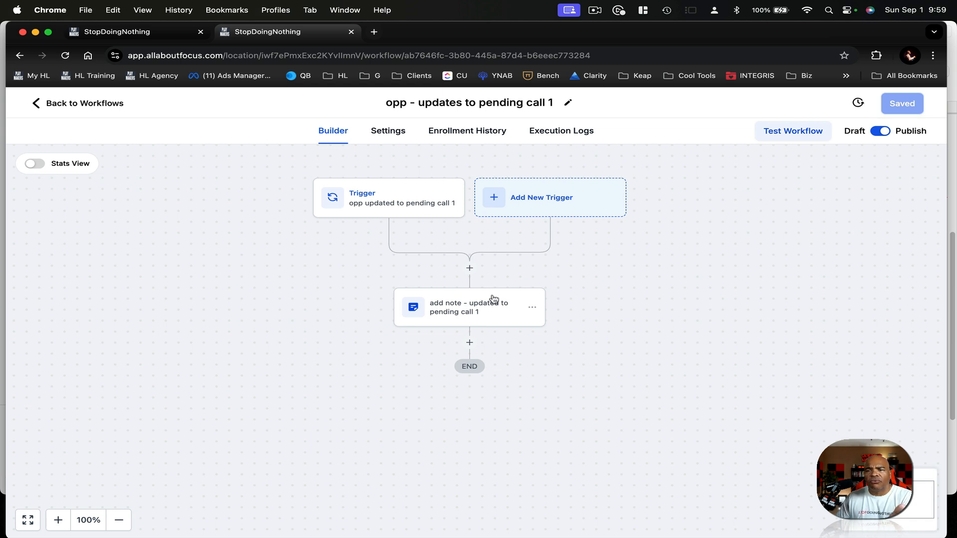
# In the first browser tab, open the first contact in the contacts list and start adding a primary opportunity
pyautogui.click(150, 31)
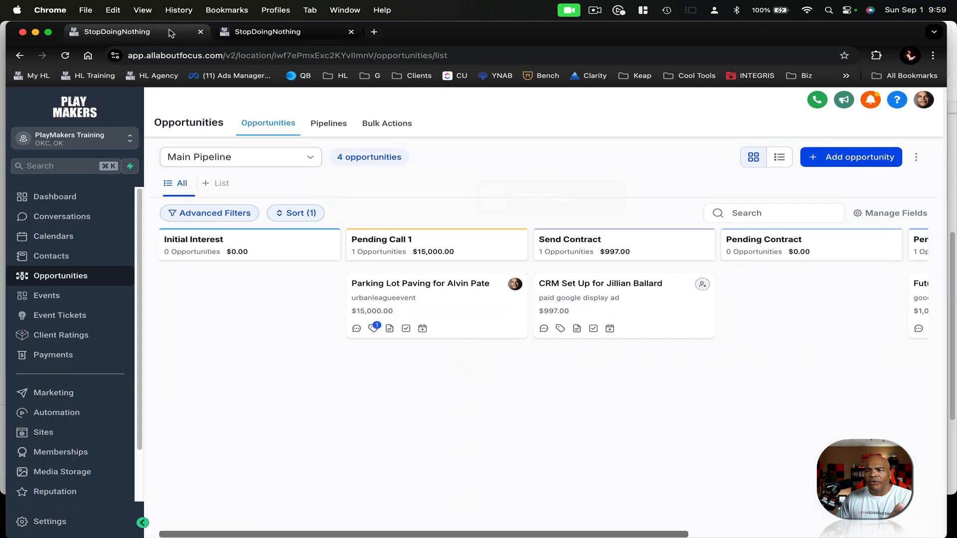
pyautogui.click(56, 256)
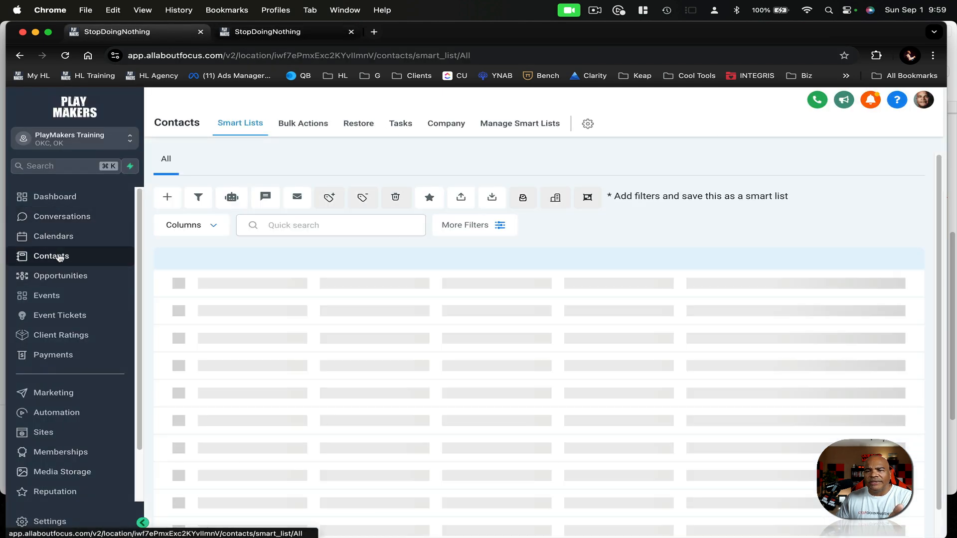
pyautogui.click(263, 311)
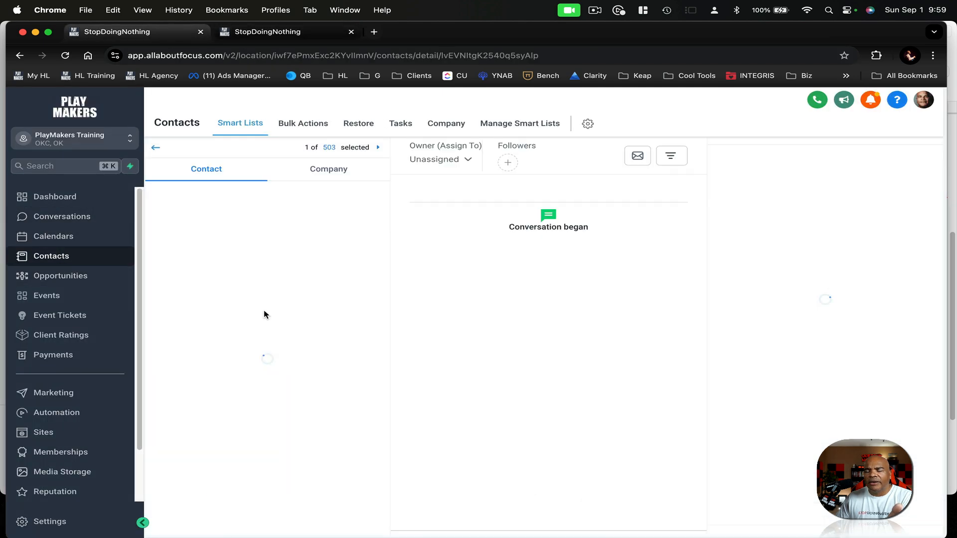
pyautogui.scroll(-20, 320, 439)
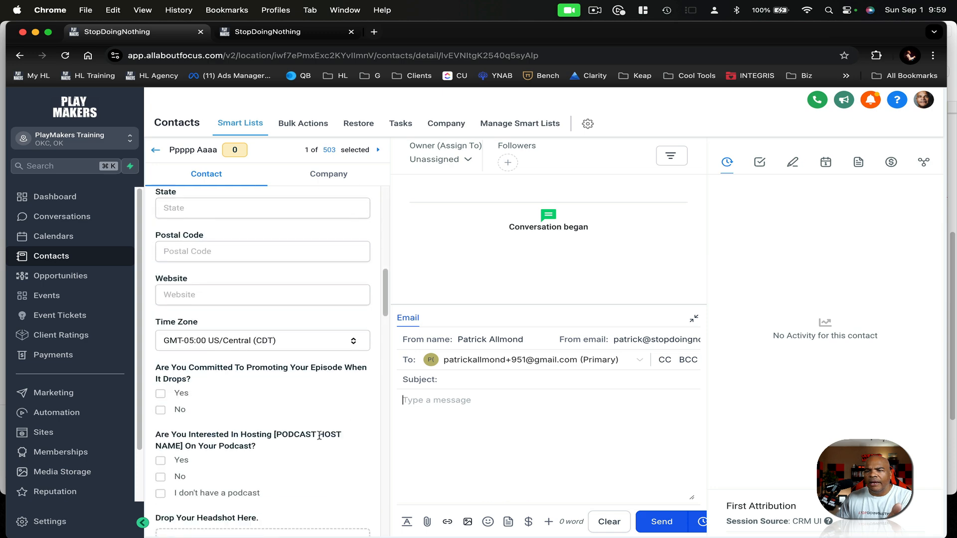
pyautogui.scroll(-6, 319, 439)
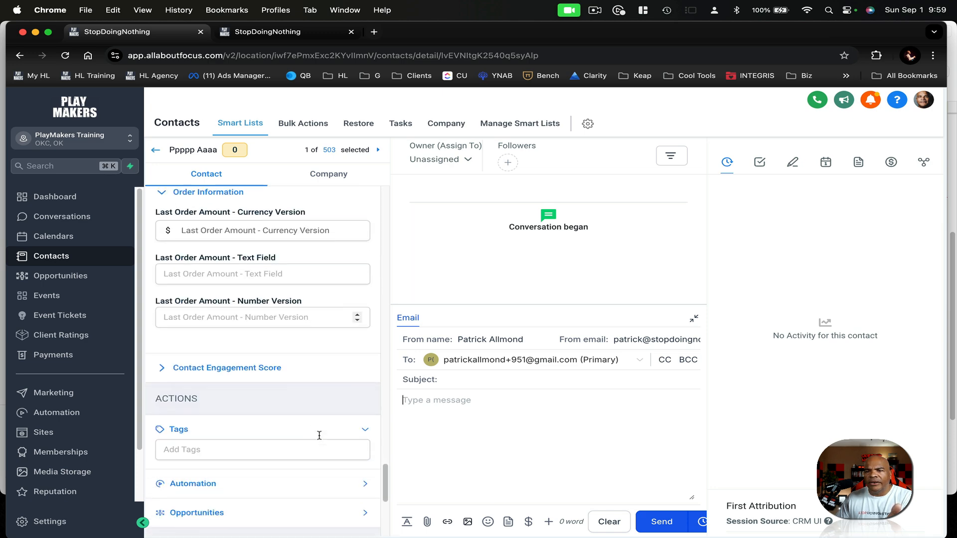
pyautogui.click(216, 471)
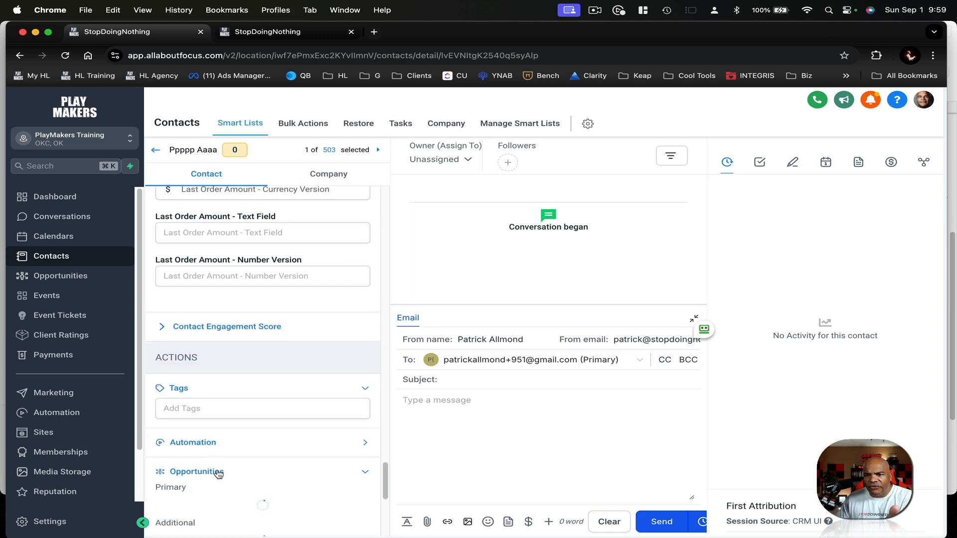
pyautogui.scroll(-5, 327, 480)
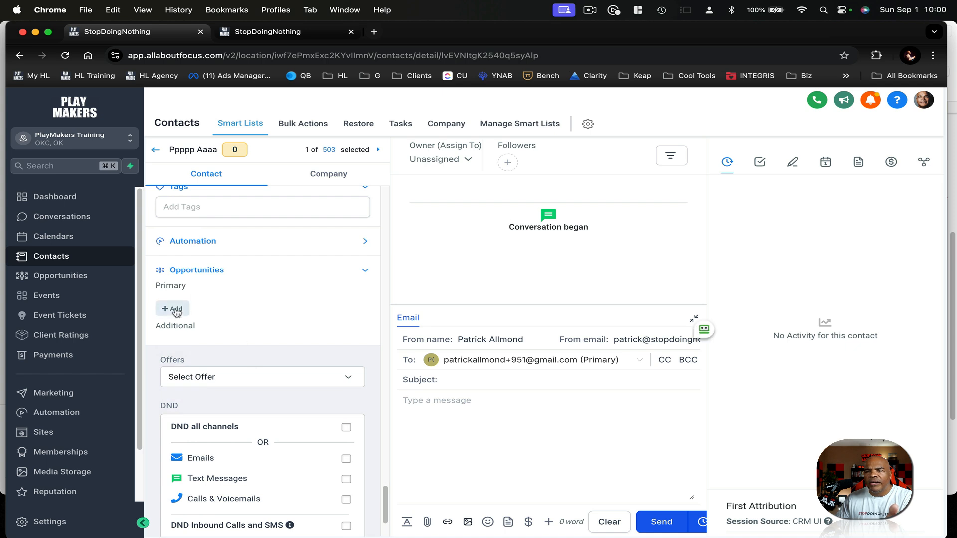
pyautogui.click(175, 309)
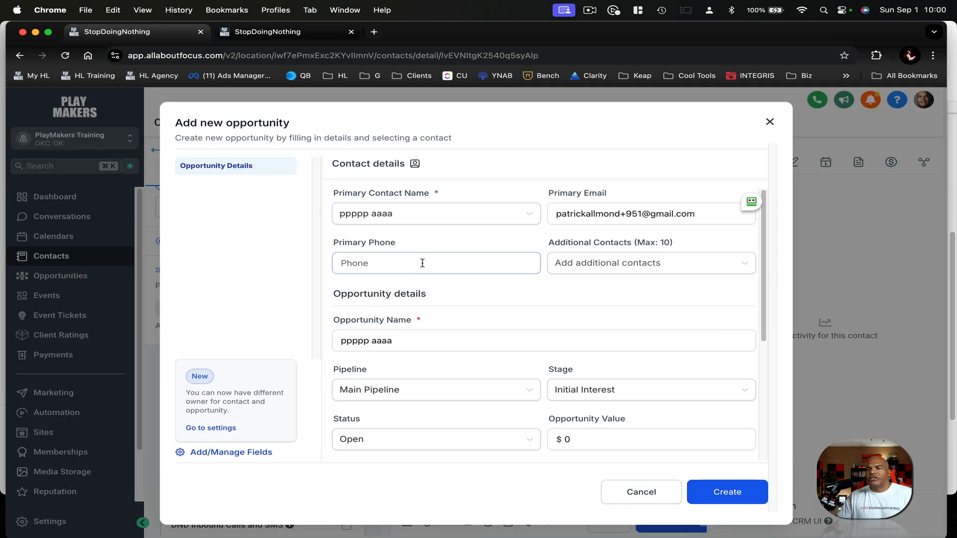
# Put "sell $1M widget to" in front of the contact's name in the new opportunity's name
pyautogui.click(417, 343)
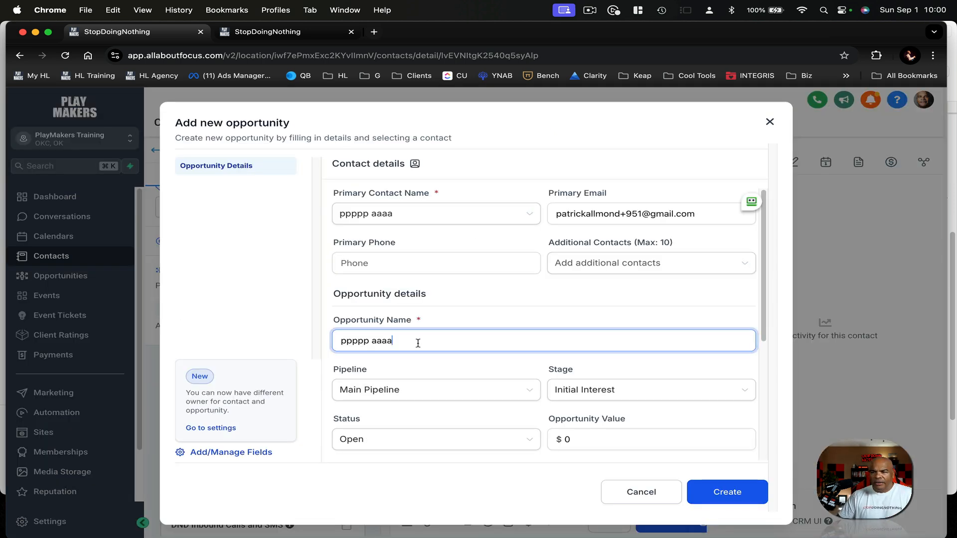
pyautogui.write('sleep')
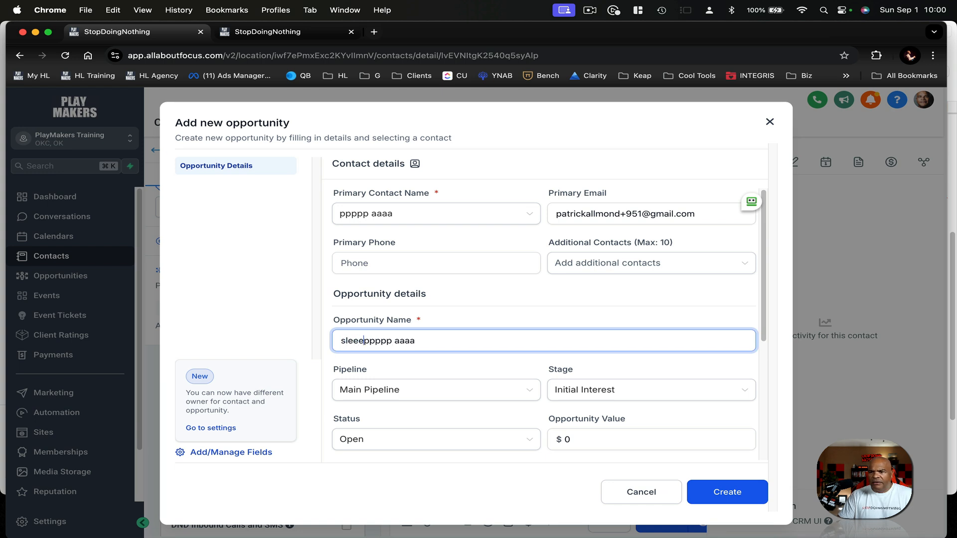
pyautogui.press('BackSpace')
pyautogui.press('BackSpace')
pyautogui.press('BackSpace')
pyautogui.press('BackSpace')
pyautogui.write('ell ')
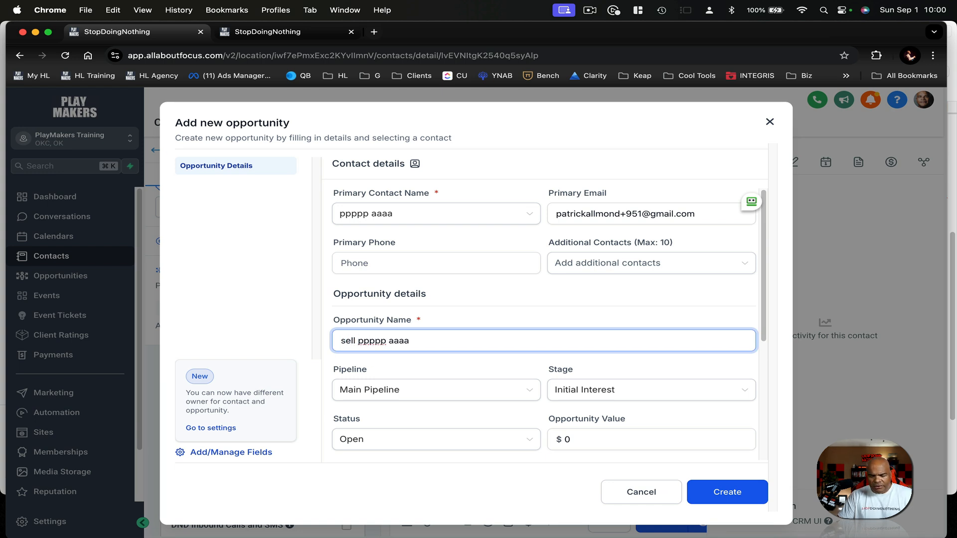
pyautogui.write('$1M ')
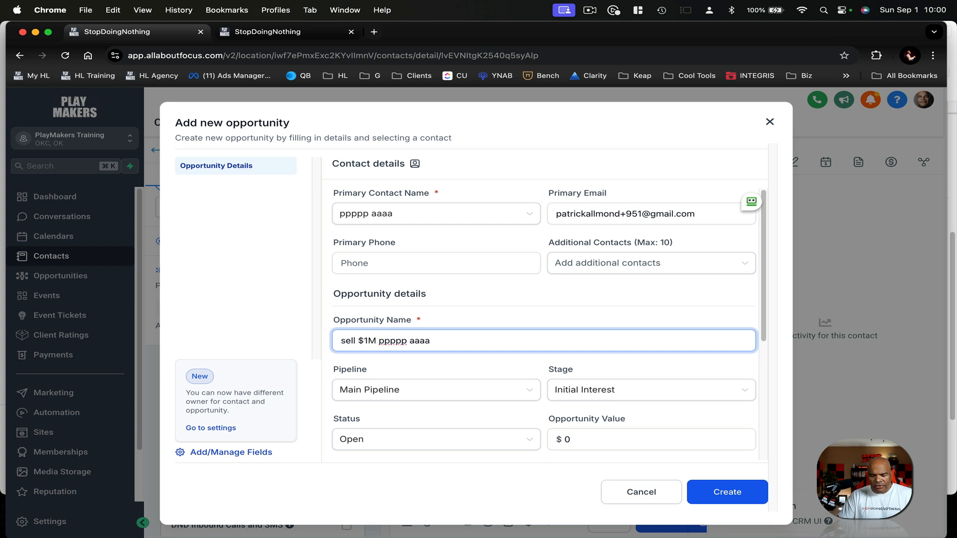
pyautogui.write('widget to')
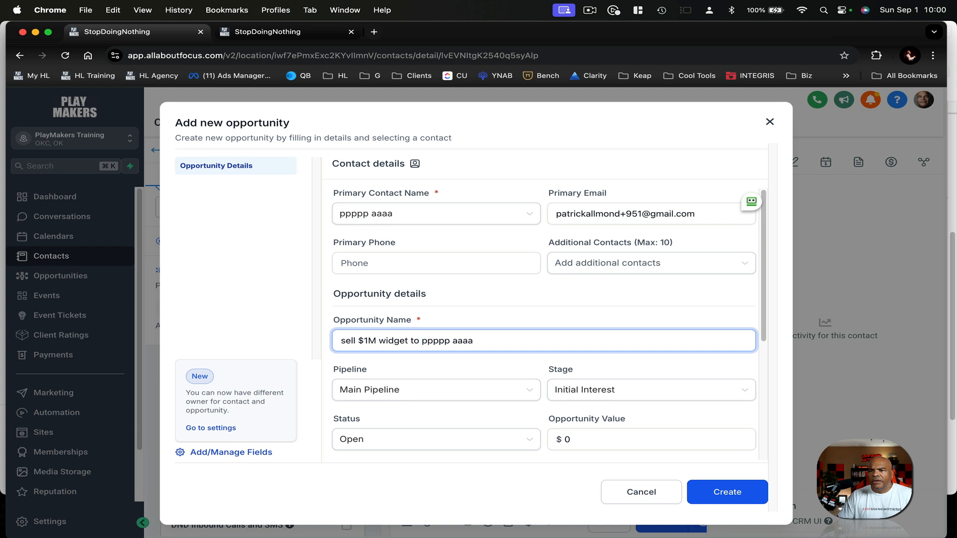
# Set the opportunity value to $1000000, create the opportunity and close its details window
pyautogui.click(673, 439)
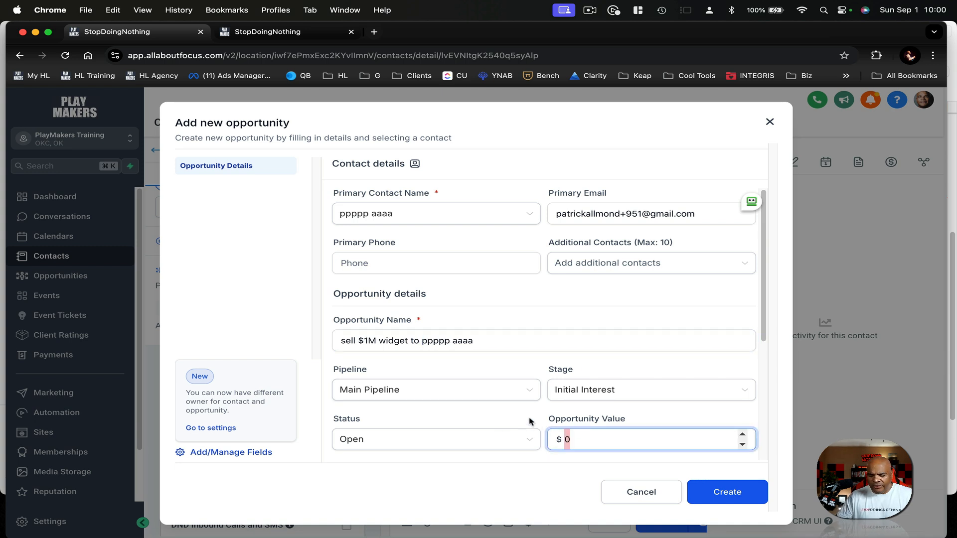
pyautogui.write('1000000')
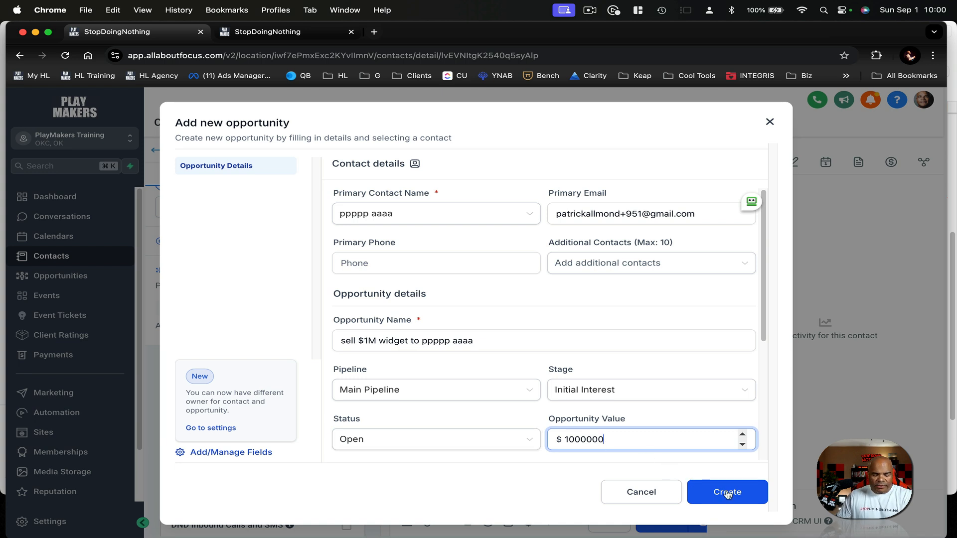
pyautogui.click(746, 497)
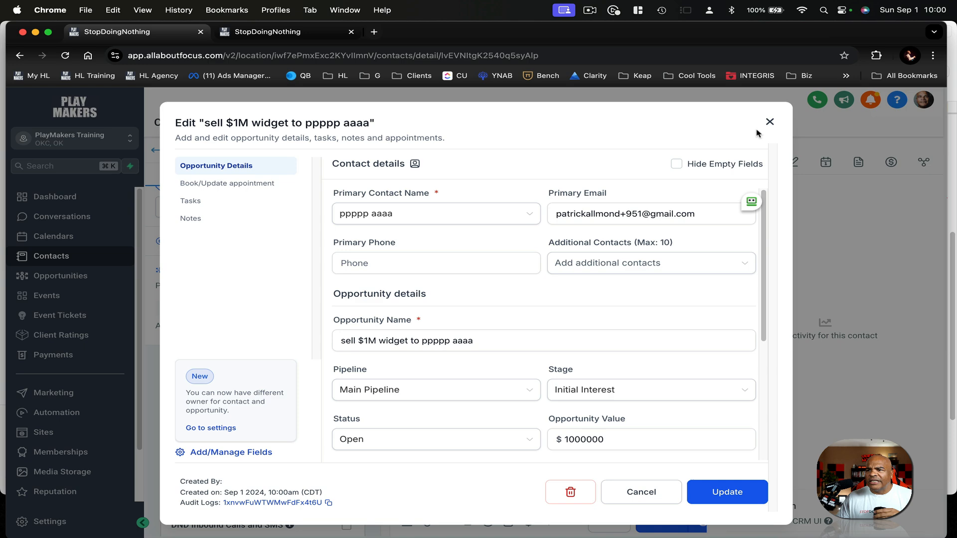
pyautogui.click(775, 123)
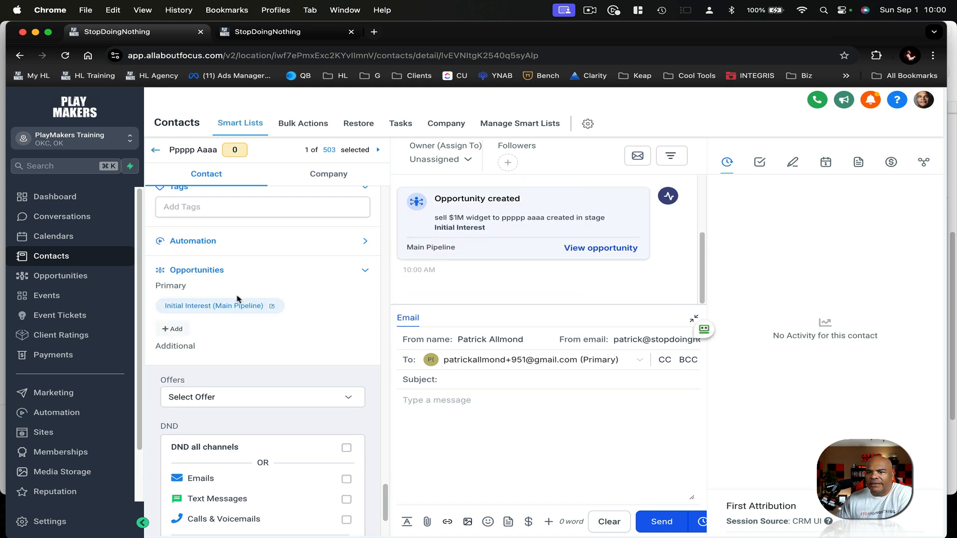
# Open the Opportunities page, reload it and ignore the missing phone configurations warning
pyautogui.click(70, 279)
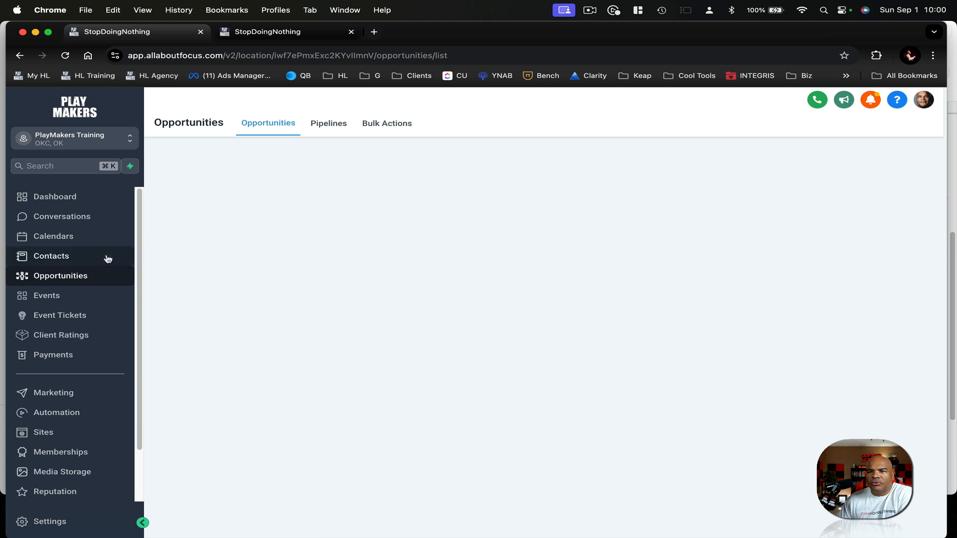
pyautogui.click(65, 257)
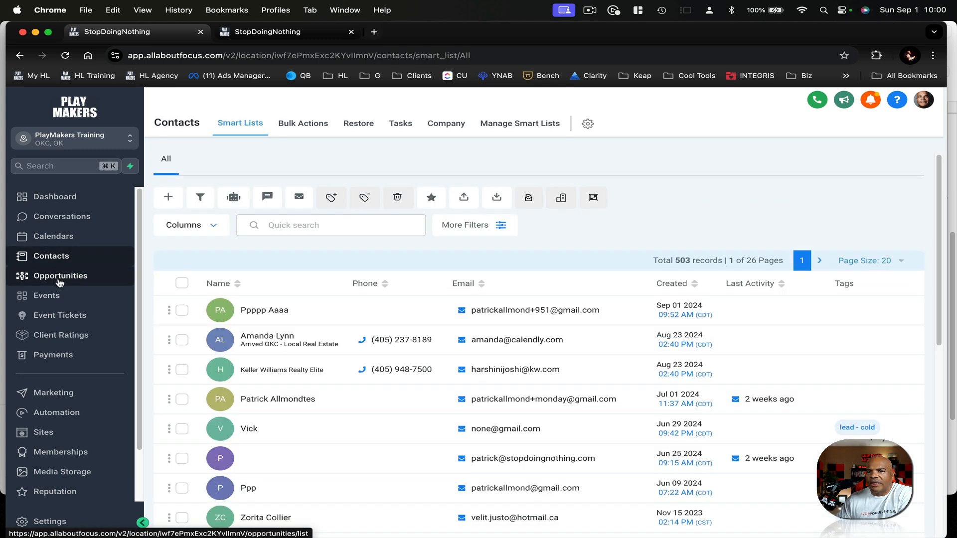
pyautogui.click(60, 276)
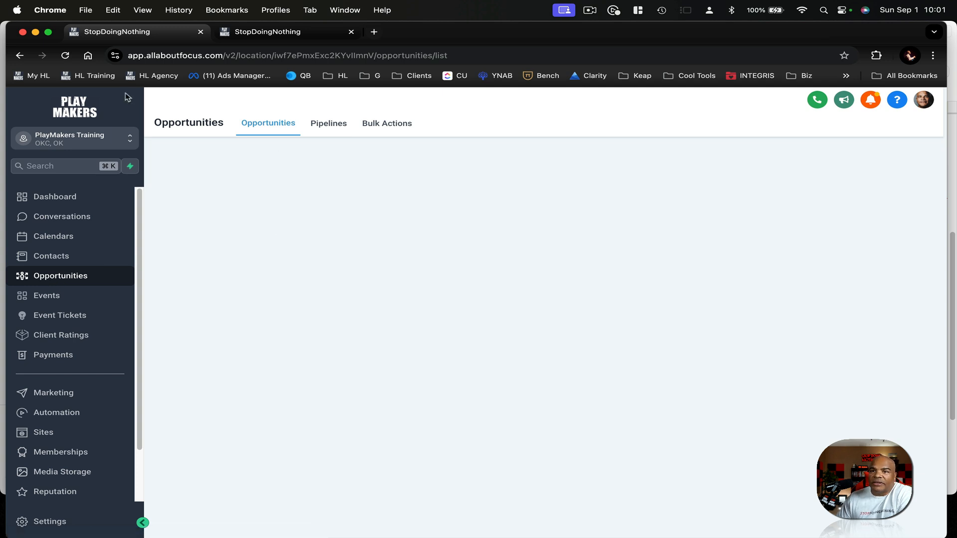
pyautogui.click(66, 56)
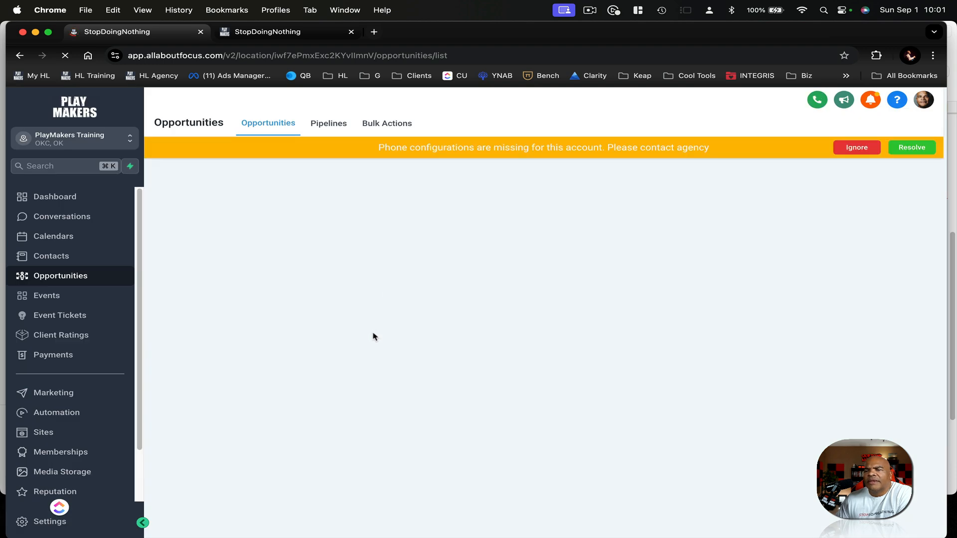
pyautogui.click(861, 148)
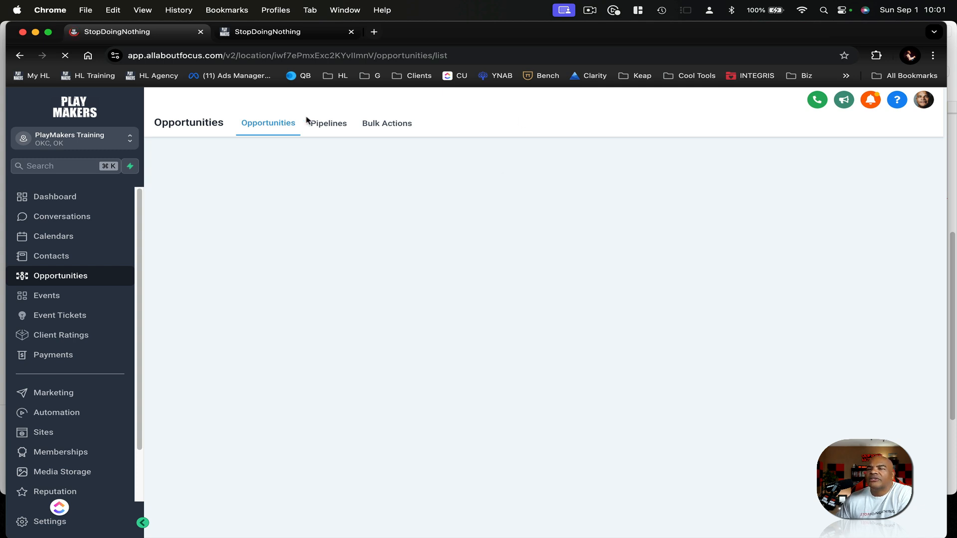
# Move the "sell $1M widget" opportunity from Initial Interest to the Pending Call 1 stage of the Main Pipeline
pyautogui.click(273, 34)
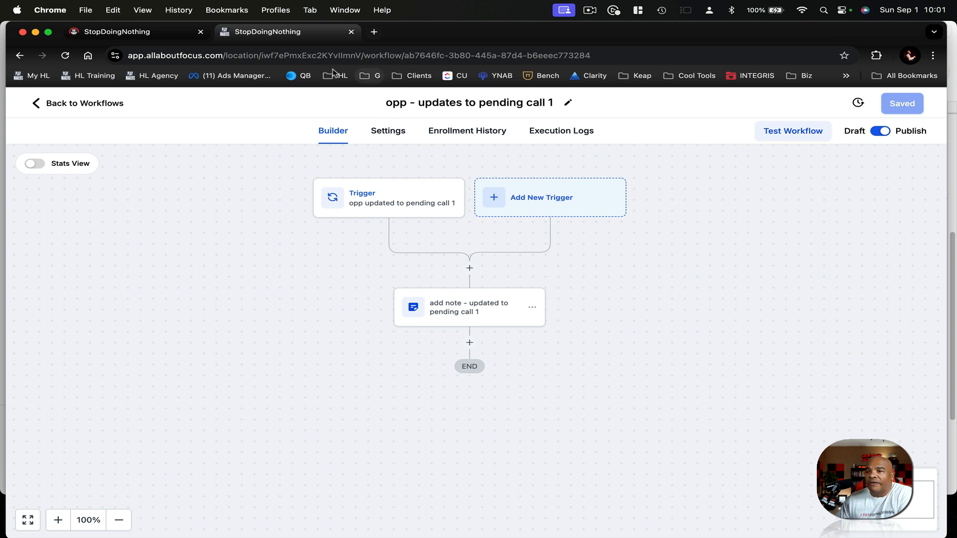
pyautogui.click(166, 34)
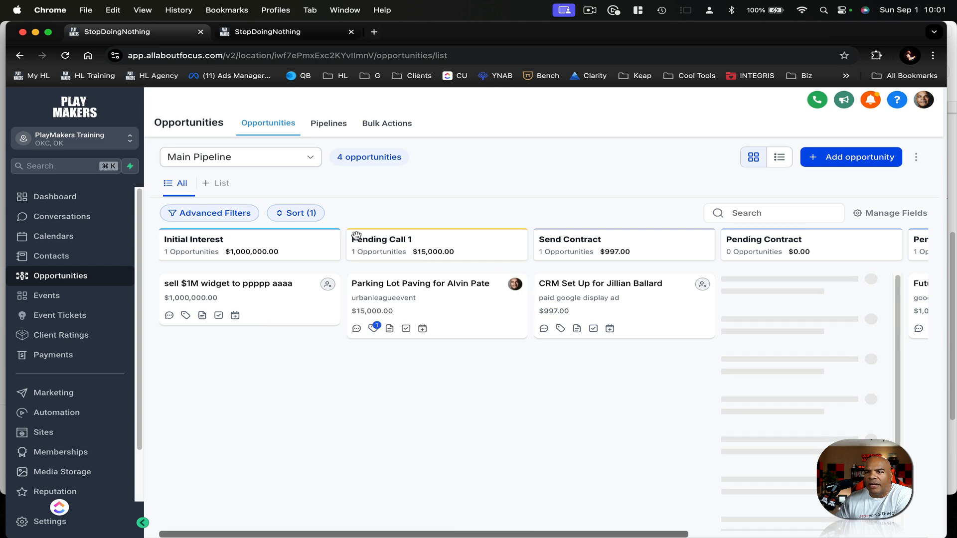
pyautogui.click(315, 33)
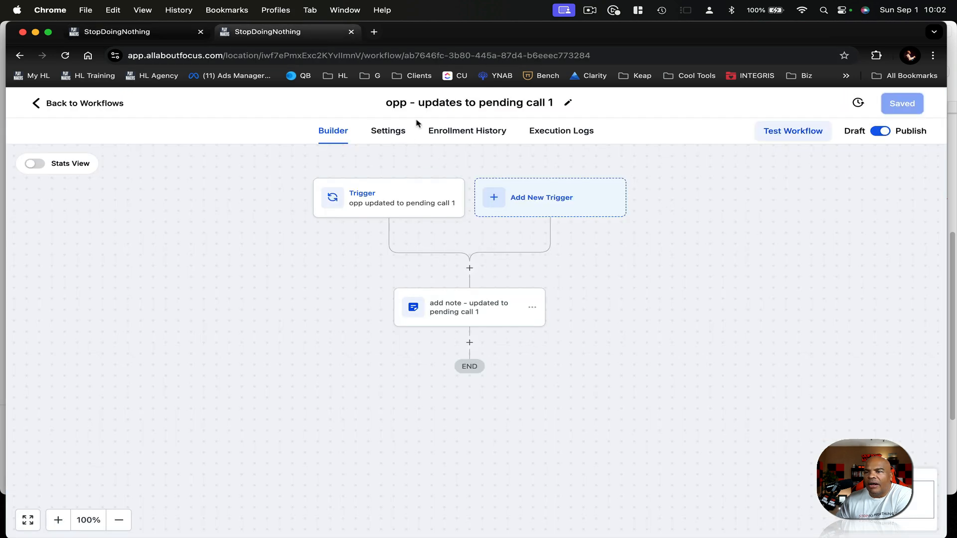
pyautogui.click(157, 32)
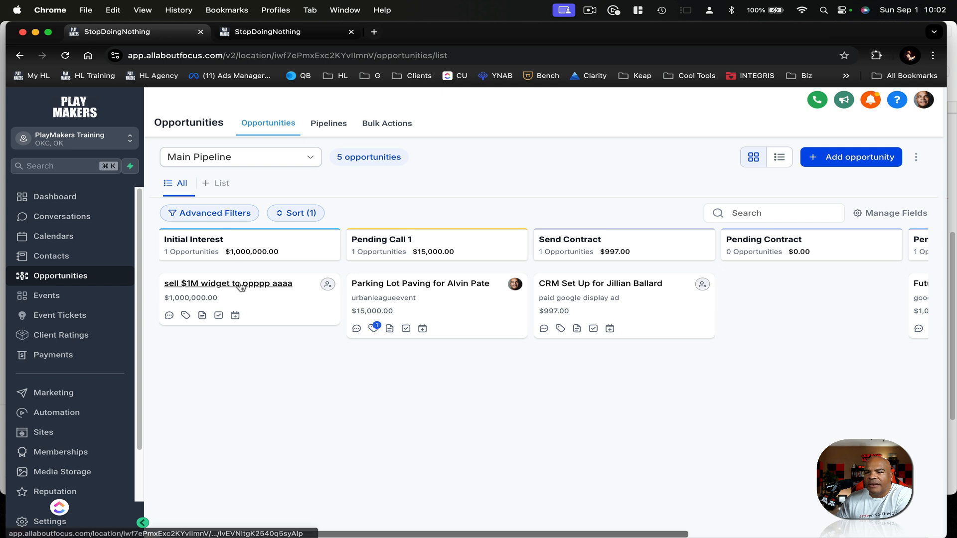
pyautogui.moveTo(262, 302); pyautogui.dragTo(440, 290)
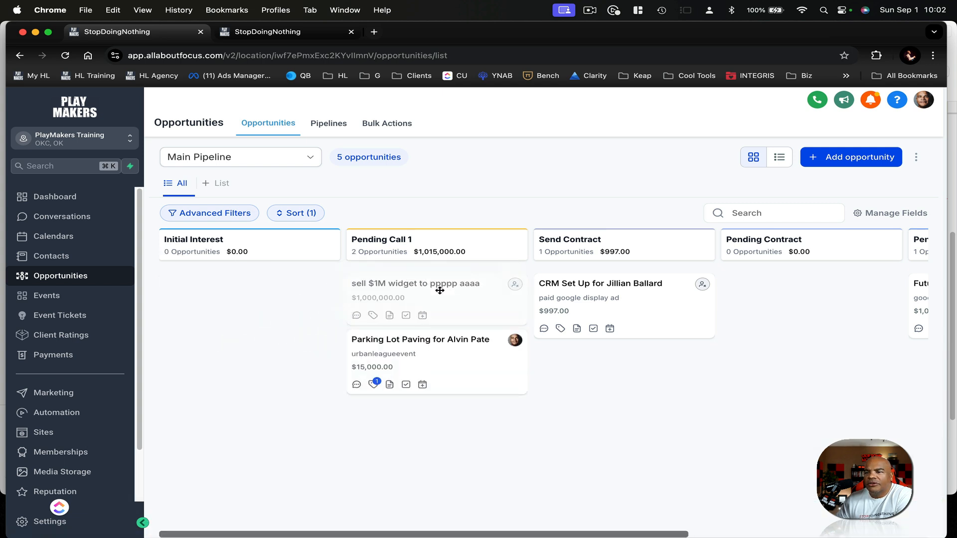
# Switch to the workflow's browser tab, reload it and check its enrollment history and execution logs
pyautogui.click(327, 34)
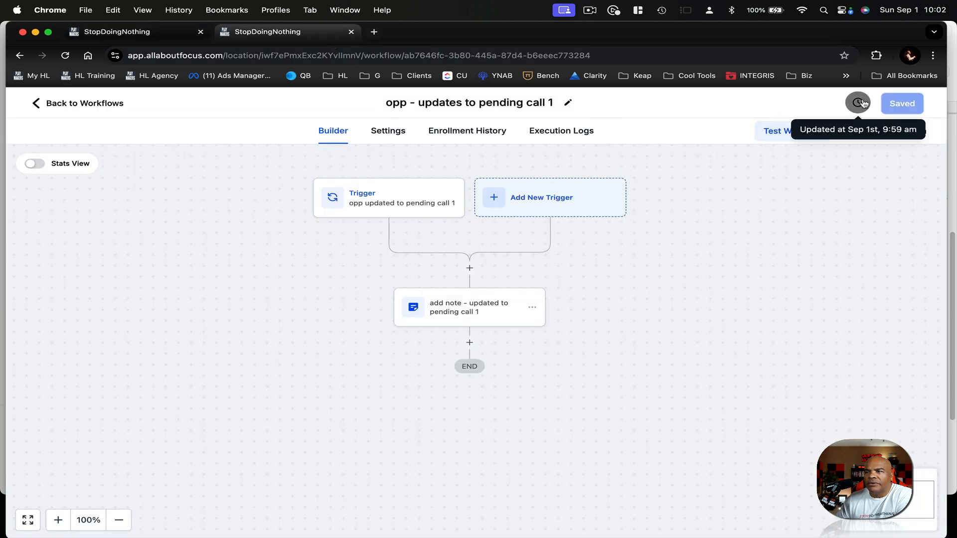
pyautogui.click(65, 56)
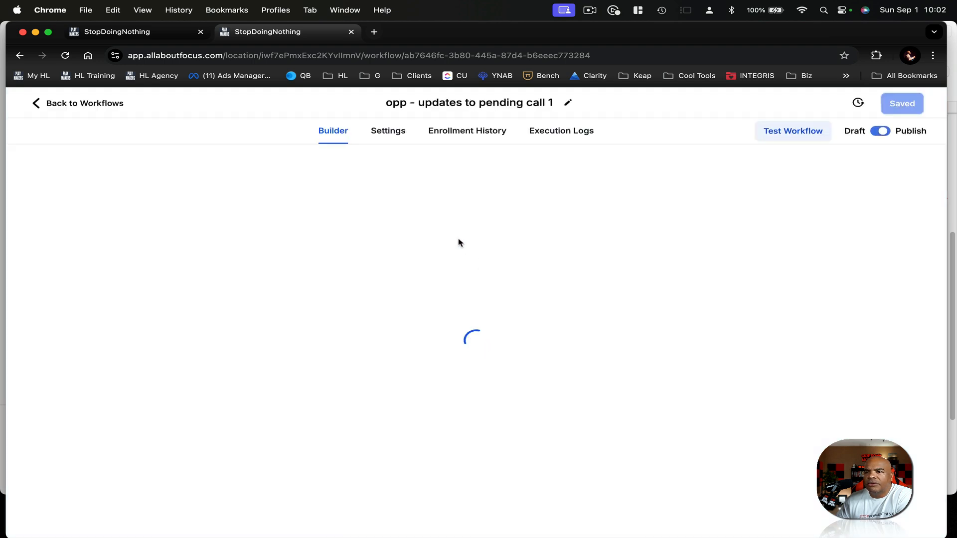
pyautogui.click(475, 133)
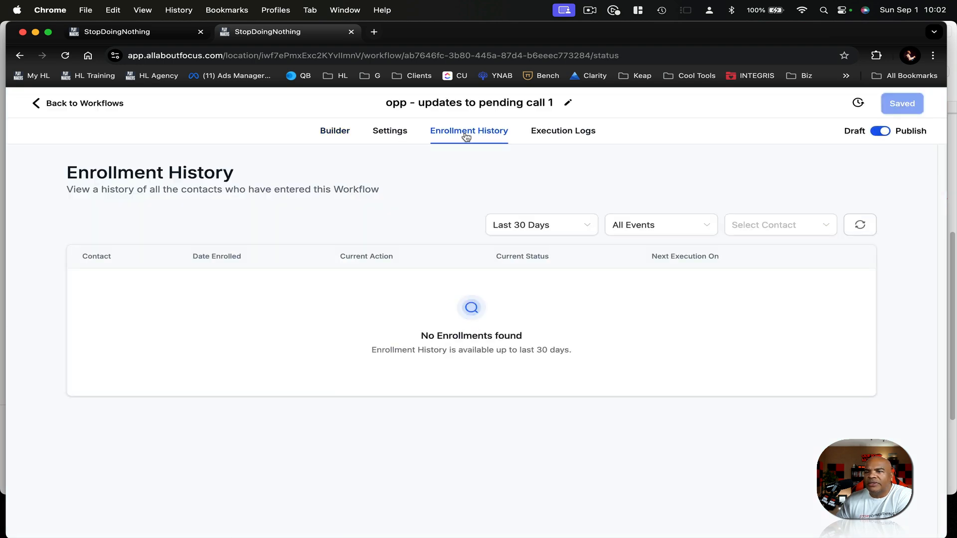
pyautogui.click(562, 133)
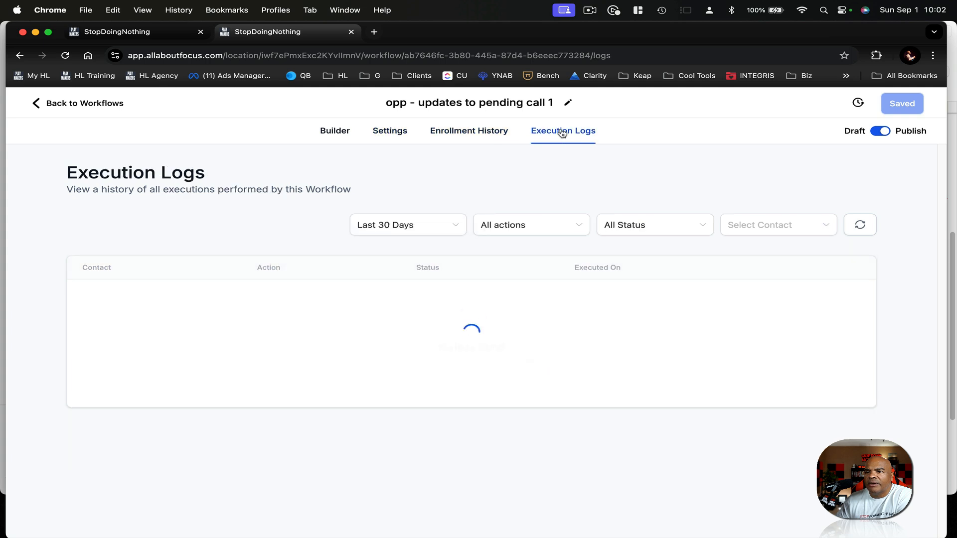
pyautogui.click(439, 130)
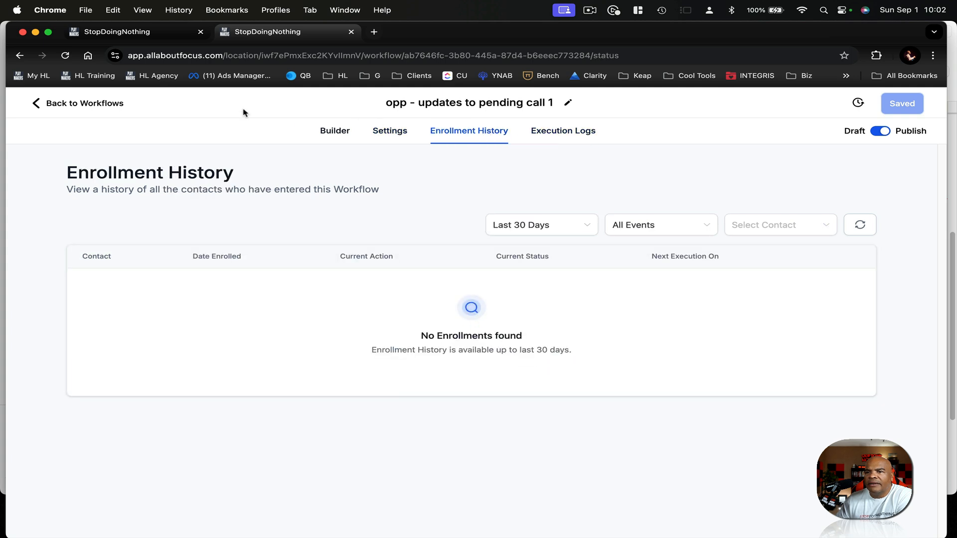
# Open the contact behind the "sell $1M widget" opportunity and examine its notes and conversation activity
pyautogui.click(176, 34)
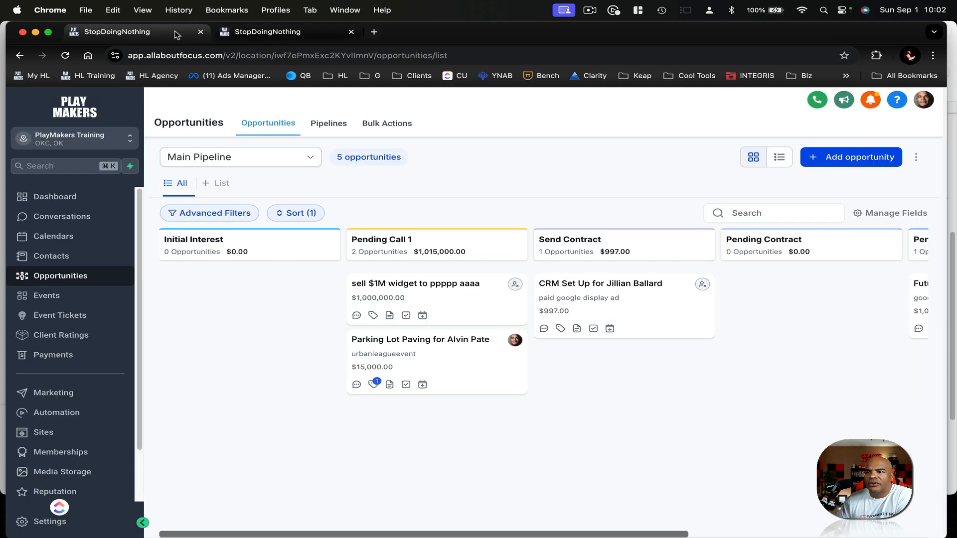
pyautogui.click(464, 284)
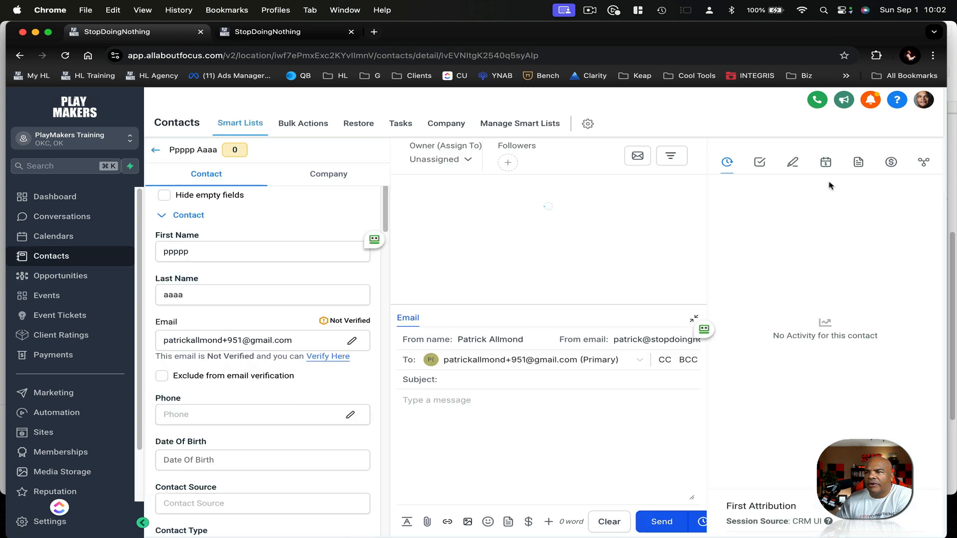
pyautogui.click(795, 168)
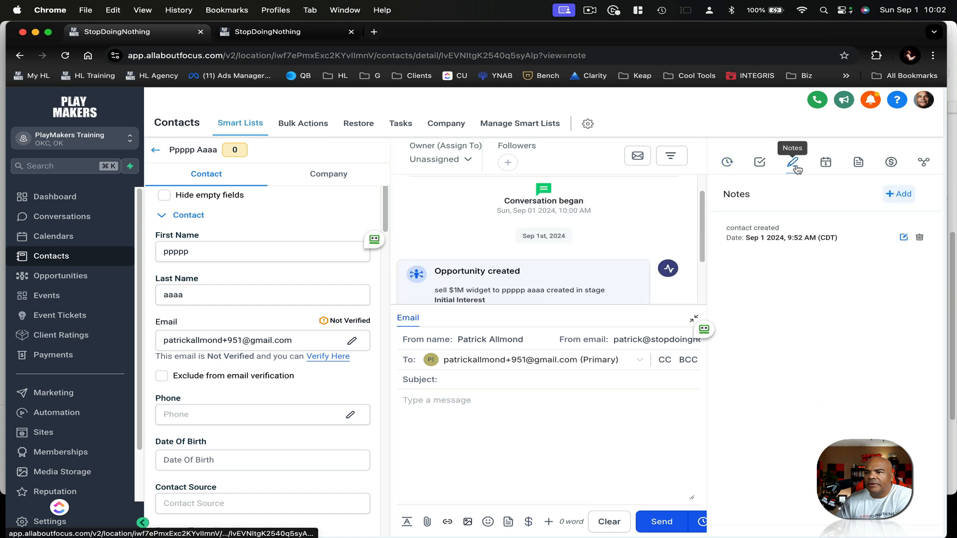
pyautogui.scroll(-2, 586, 288)
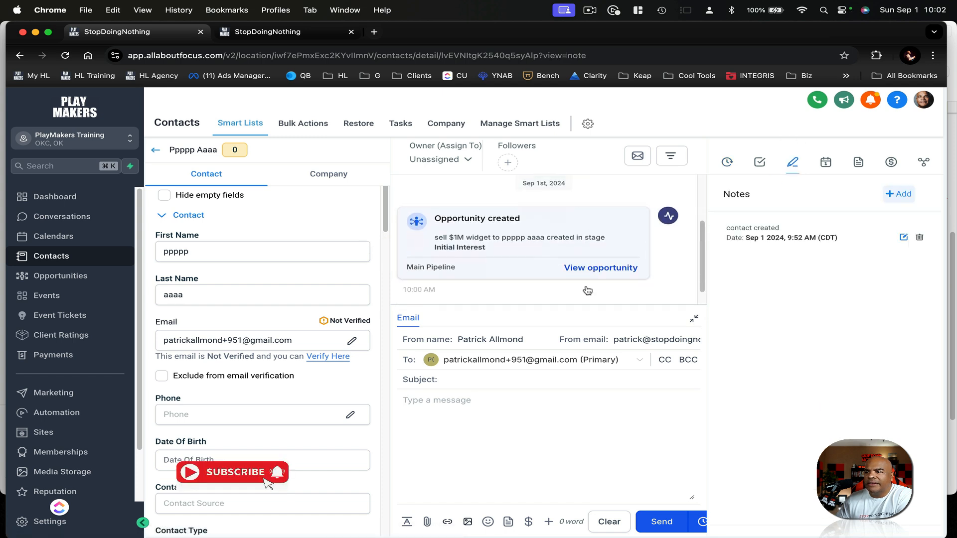
pyautogui.scroll(-1, 587, 290)
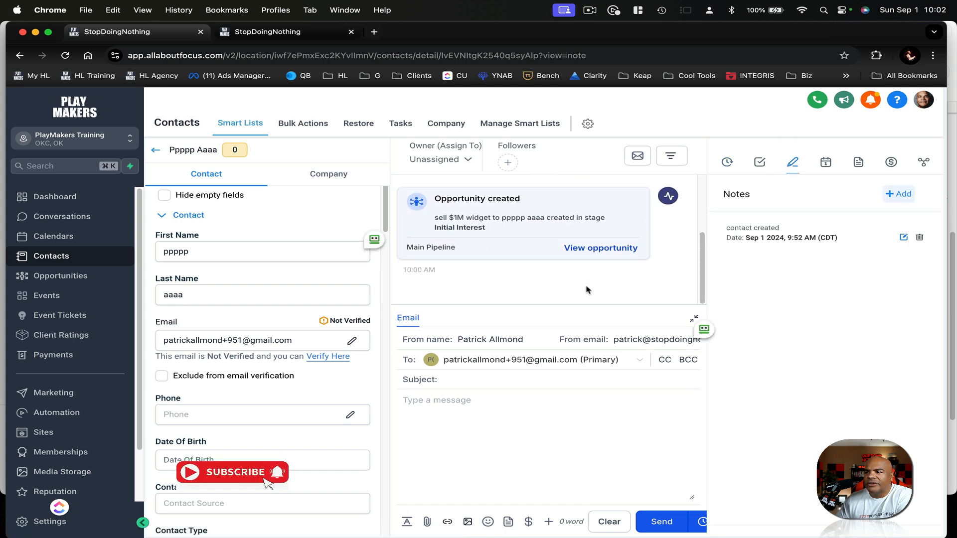
# Review the "add note - updated to pending call 1" action in the workflow builder and close it without saving
pyautogui.click(331, 38)
pyautogui.click(334, 132)
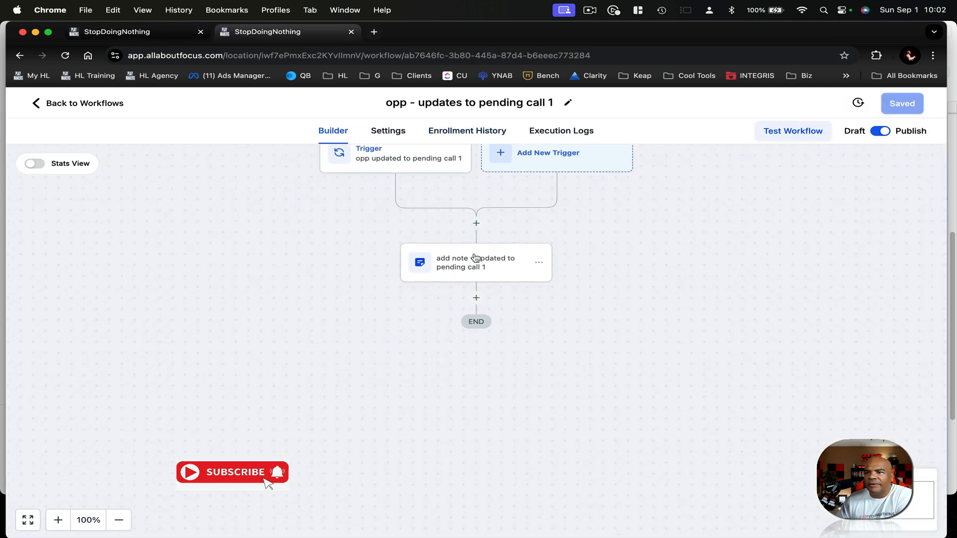
pyautogui.click(483, 259)
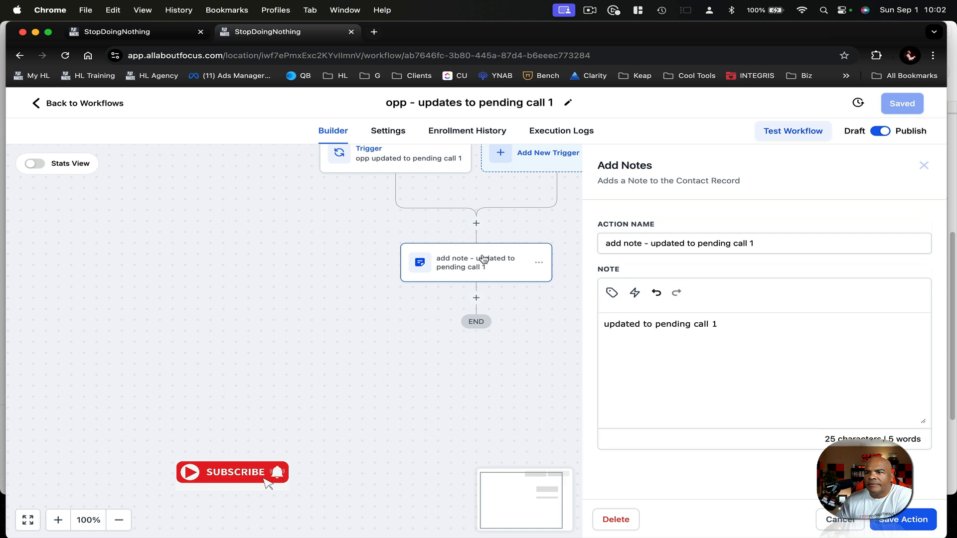
pyautogui.click(822, 523)
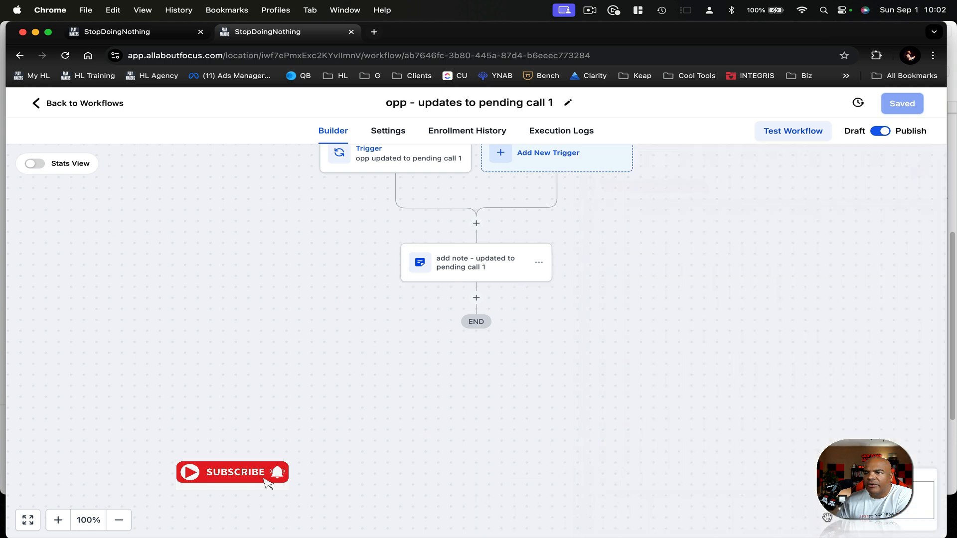
# Save the "opp updated to pending call 1" trigger again with its existing settings and save the workflow
pyautogui.click(428, 158)
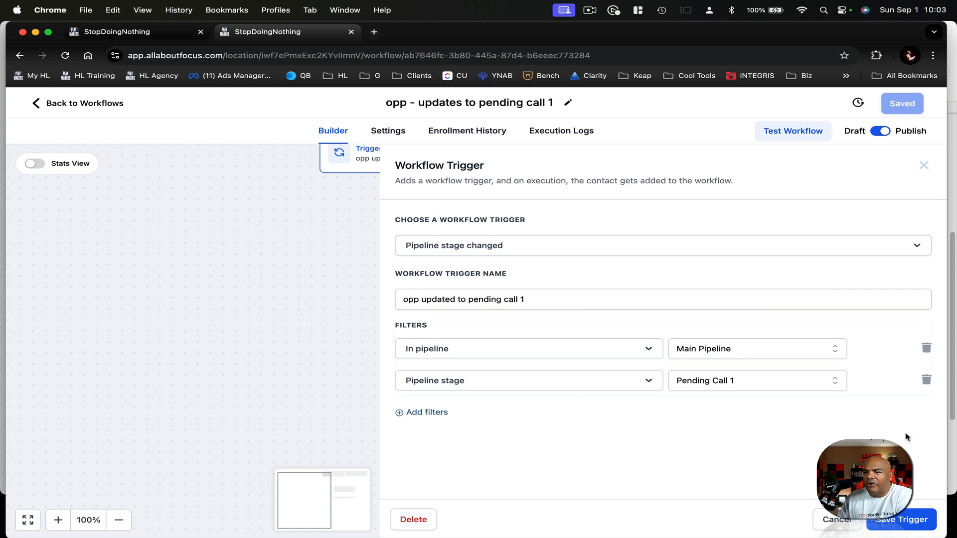
pyautogui.click(899, 518)
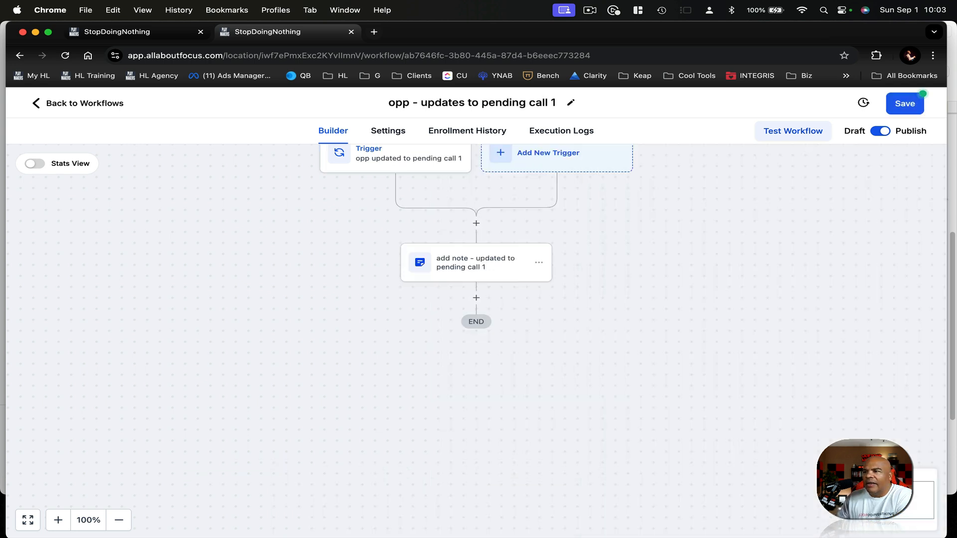
pyautogui.click(902, 104)
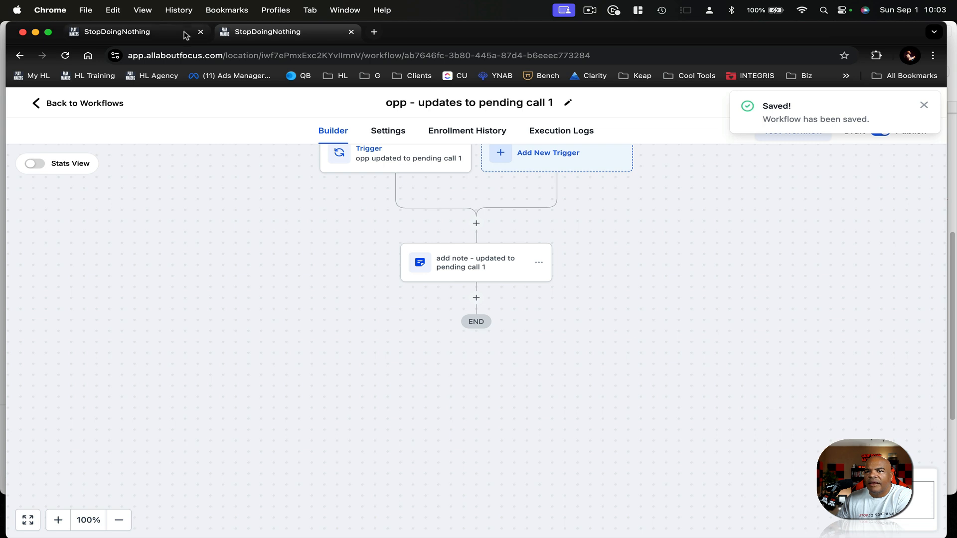
# Reload the contact's page to check its notes, and examine the workflow's enrollment history, settings and execution logs
pyautogui.click(174, 35)
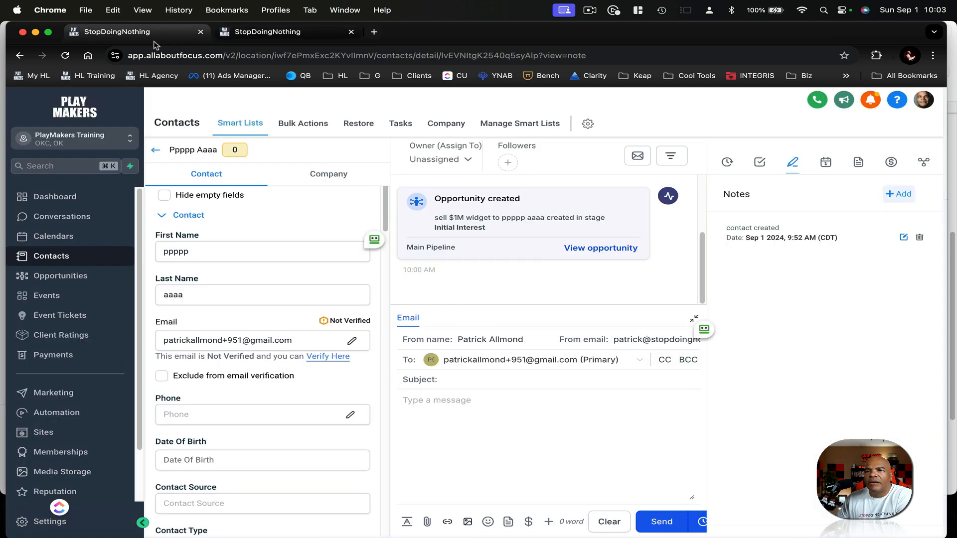
pyautogui.click(62, 57)
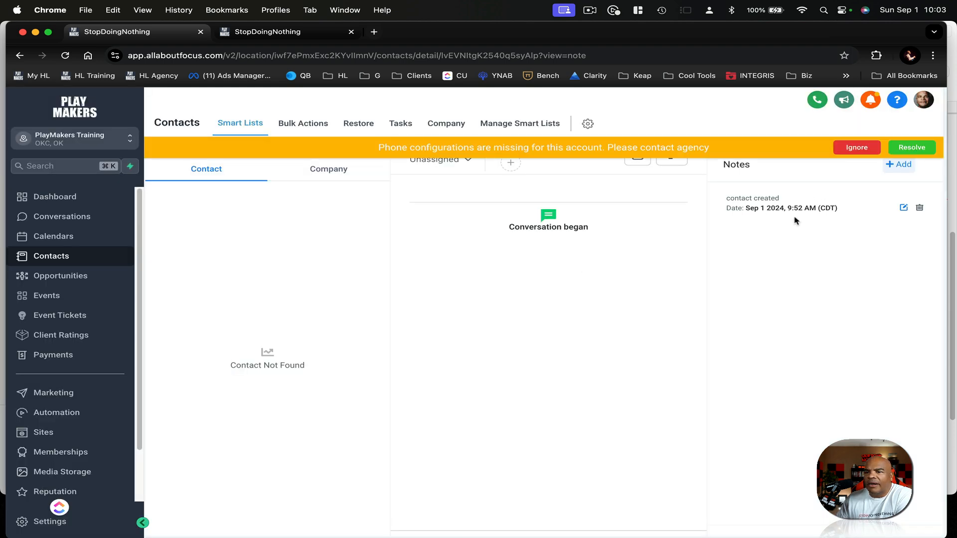
pyautogui.click(274, 33)
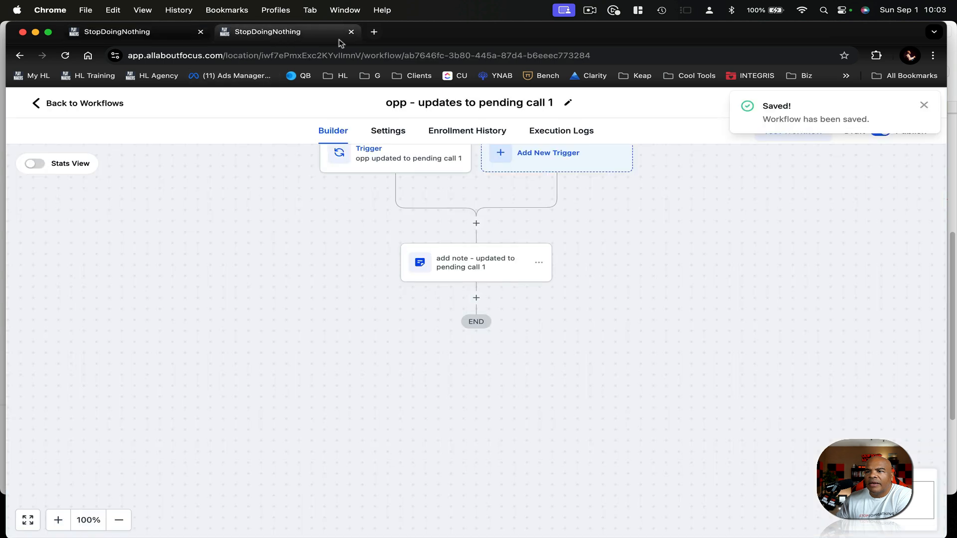
pyautogui.click(478, 130)
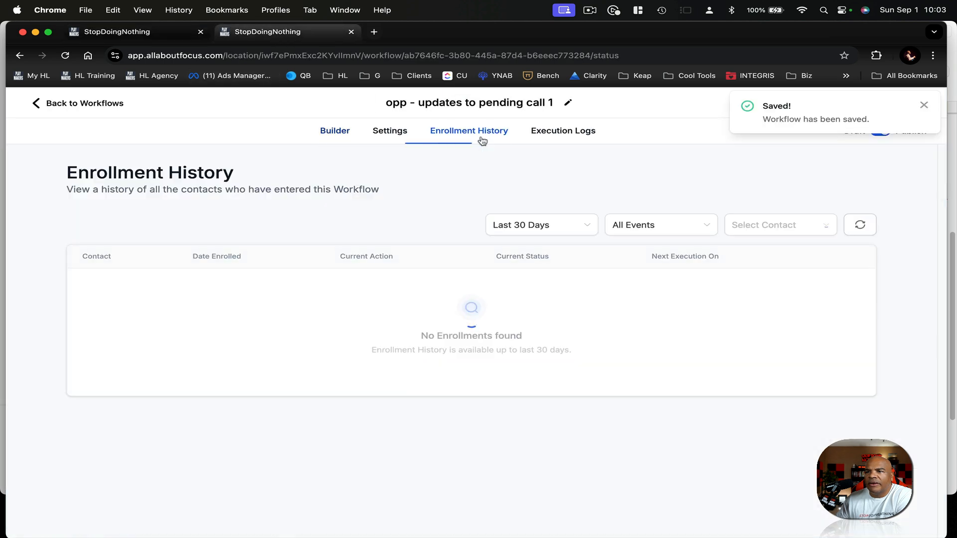
pyautogui.click(390, 131)
pyautogui.click(553, 131)
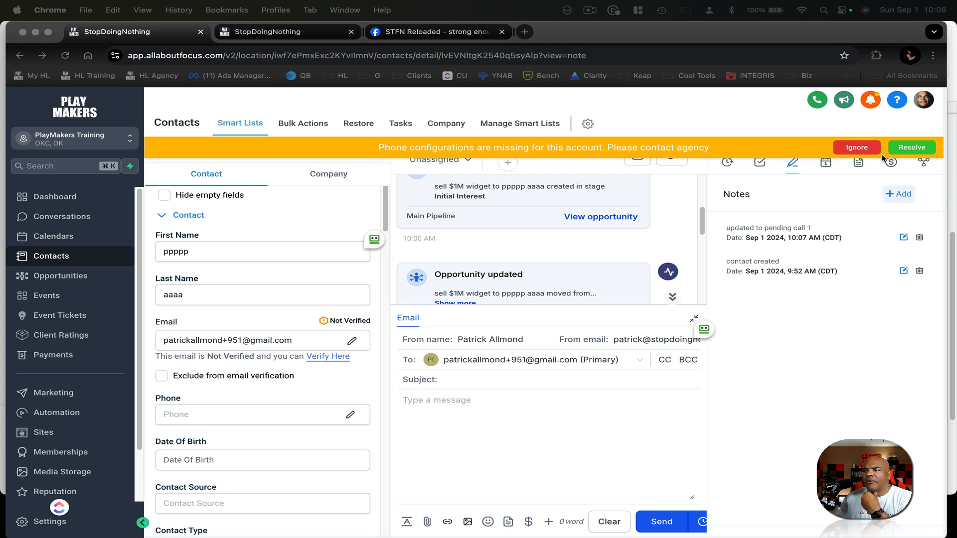
# Close the Facebook browser tab and return to the Main Pipeline board
pyautogui.click(813, 326)
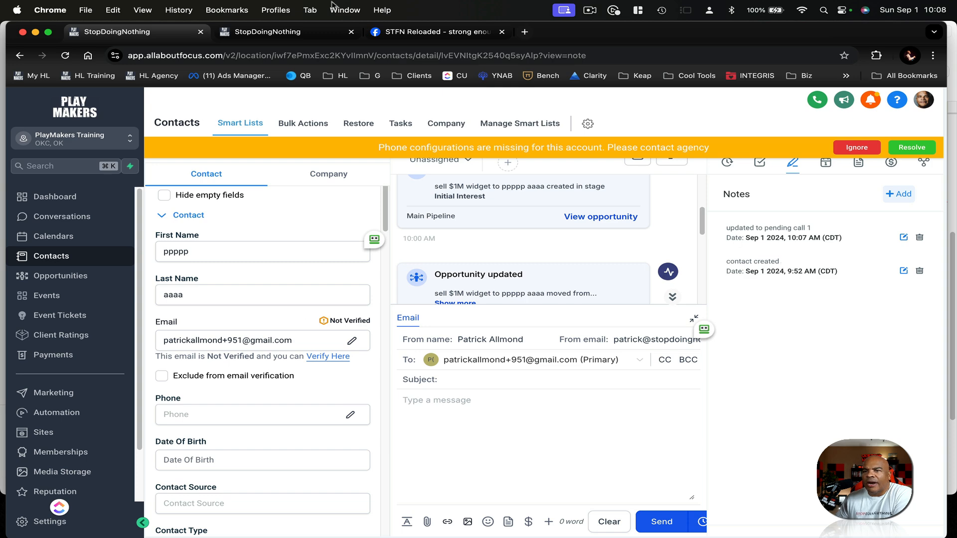
pyautogui.click(307, 33)
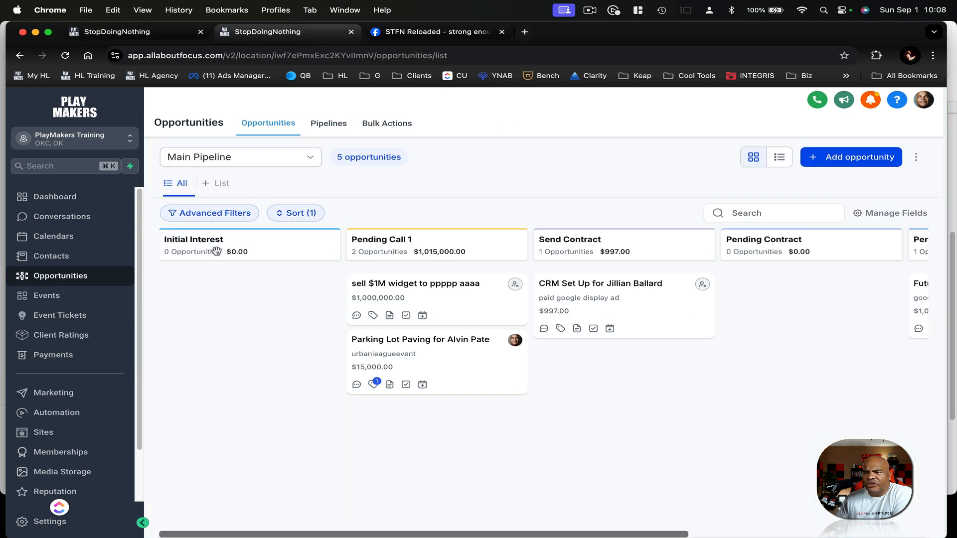
pyautogui.click(399, 33)
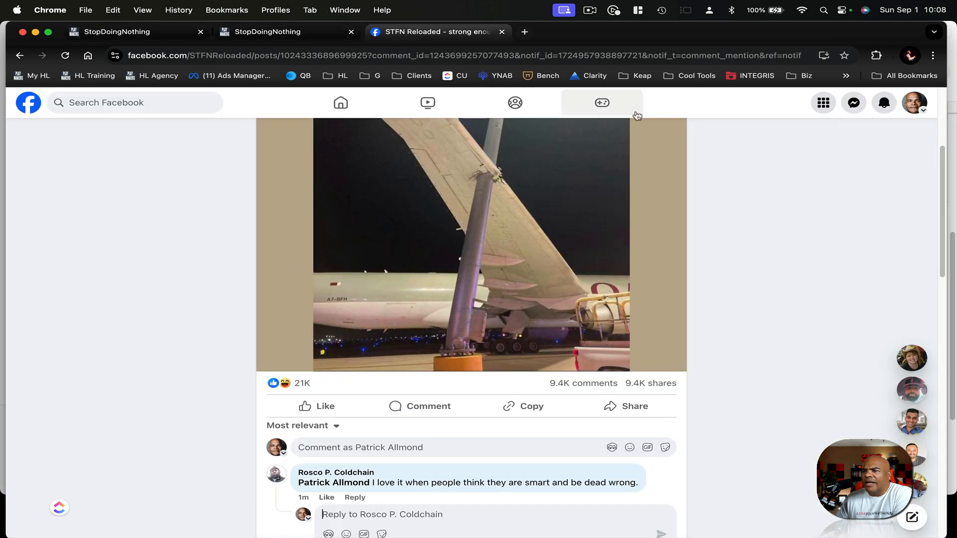
pyautogui.click(502, 31)
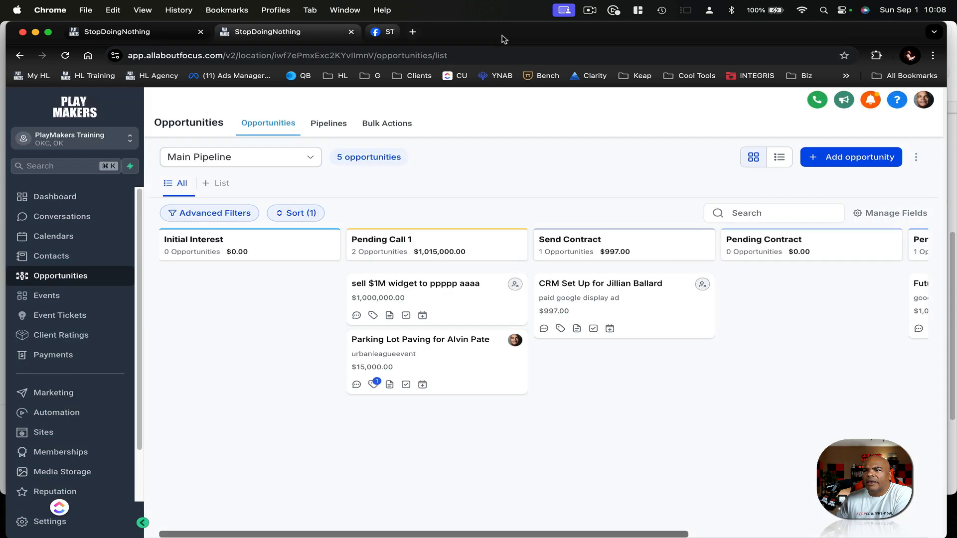
# Check the contact's notes, and open the admin folder in the workflow list to review enrollments
pyautogui.click(180, 35)
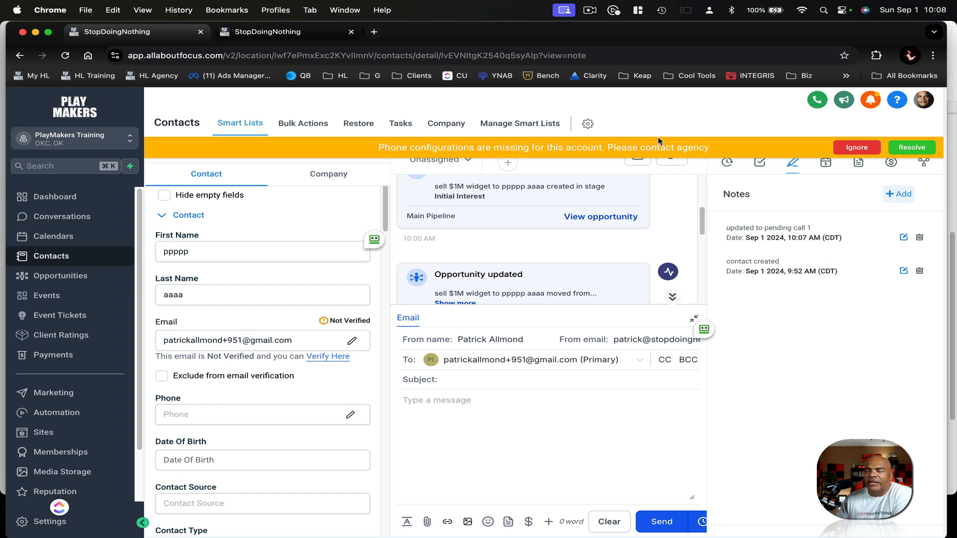
pyautogui.click(308, 36)
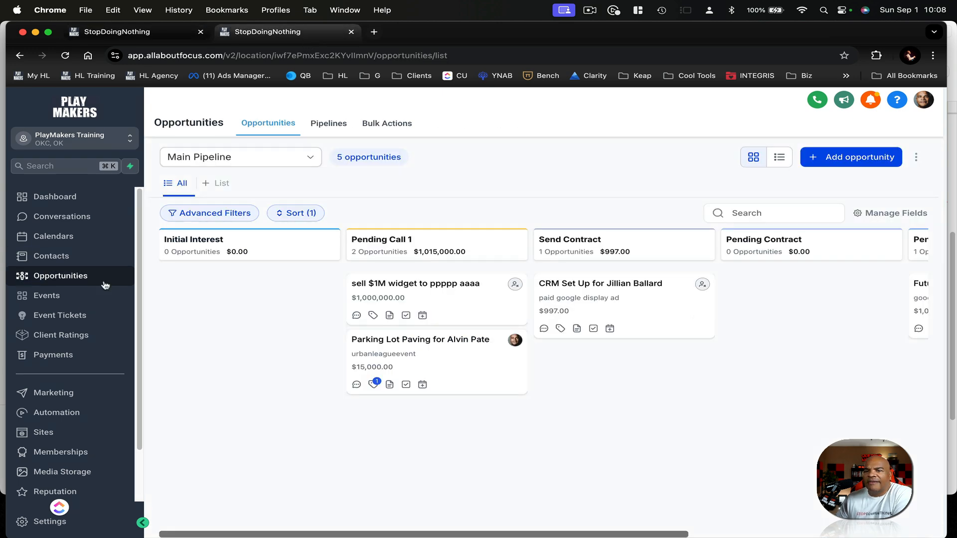
pyautogui.click(74, 410)
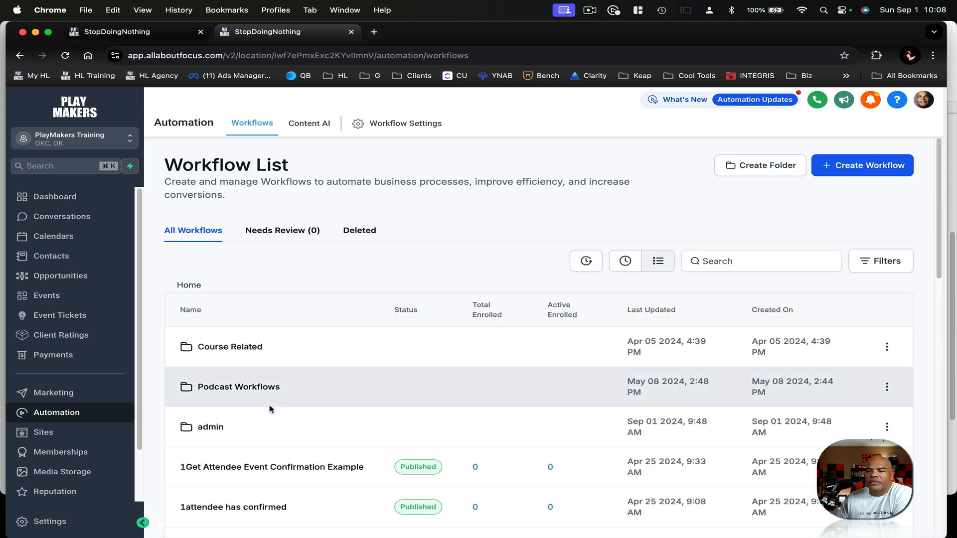
pyautogui.click(210, 426)
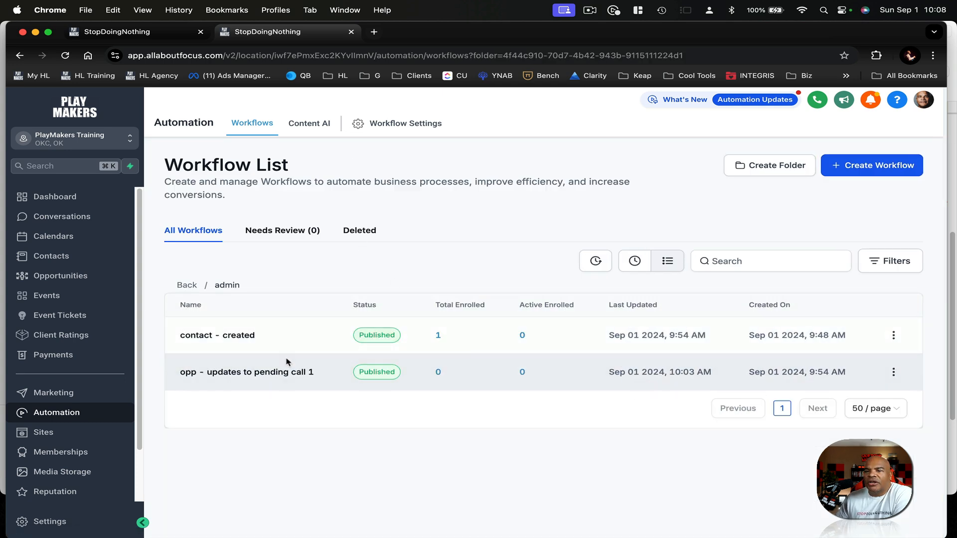
# Open the opportunities board in the contact's browser tab and move the "sell $1M widget" opportunity from Pending Call 1 to Send Contract
pyautogui.click(181, 33)
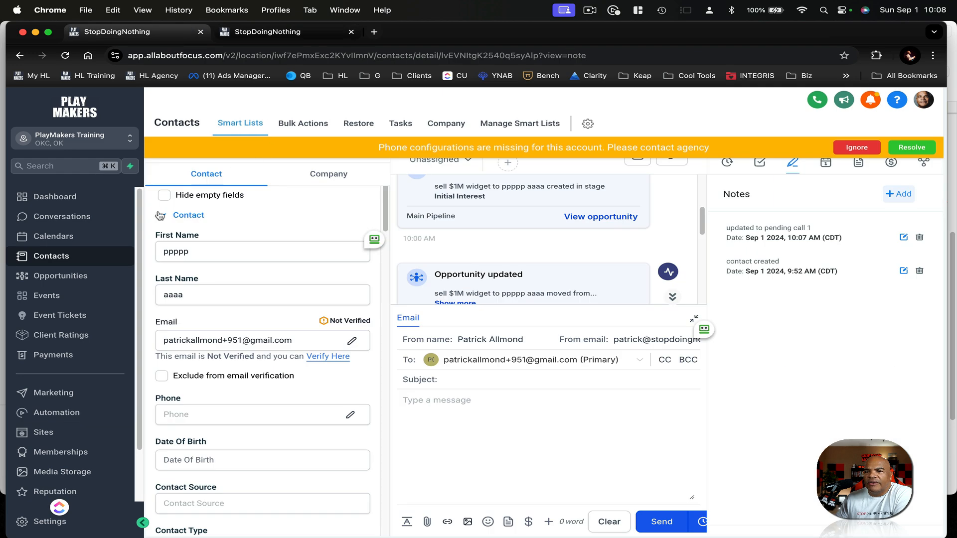
pyautogui.click(78, 281)
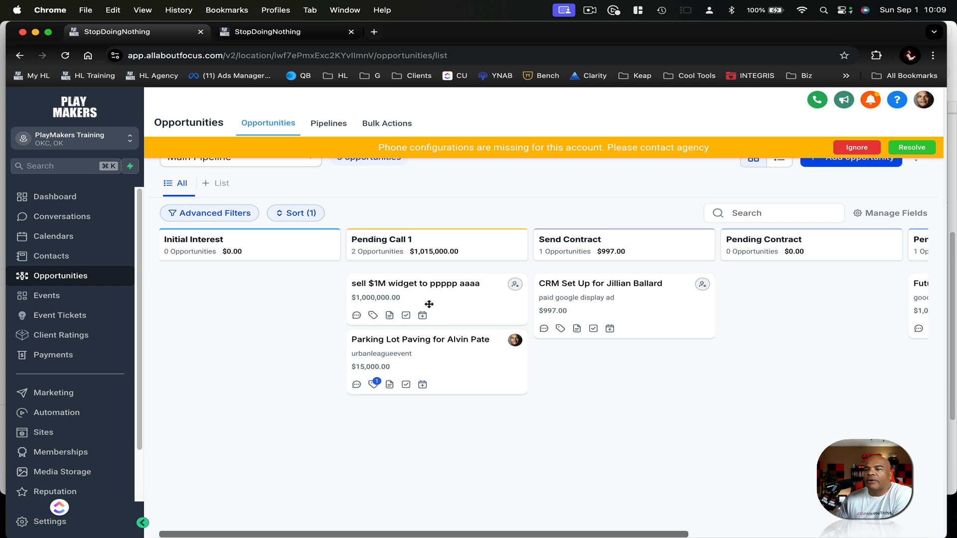
pyautogui.moveTo(429, 304); pyautogui.dragTo(618, 290)
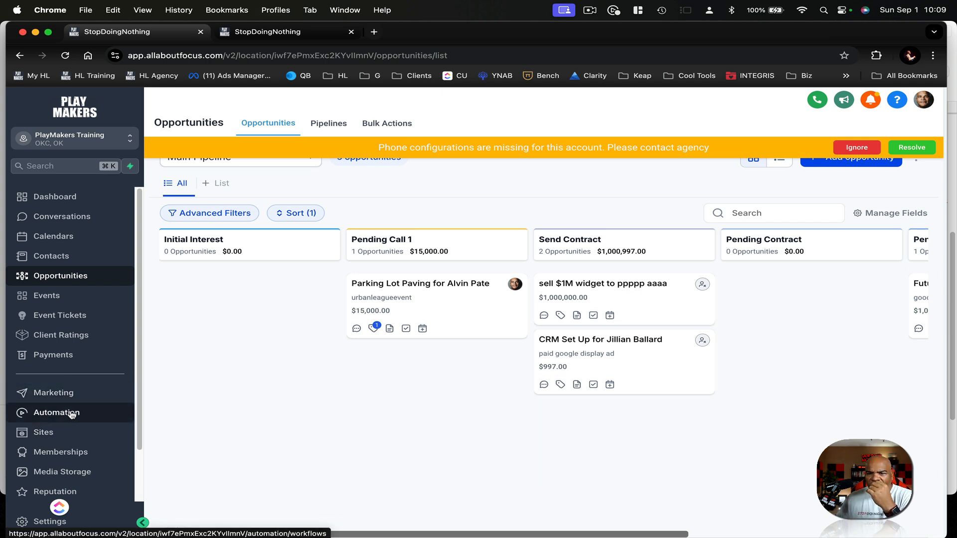
# Open the Payments section and look at its Documents & Contracts options
pyautogui.click(68, 352)
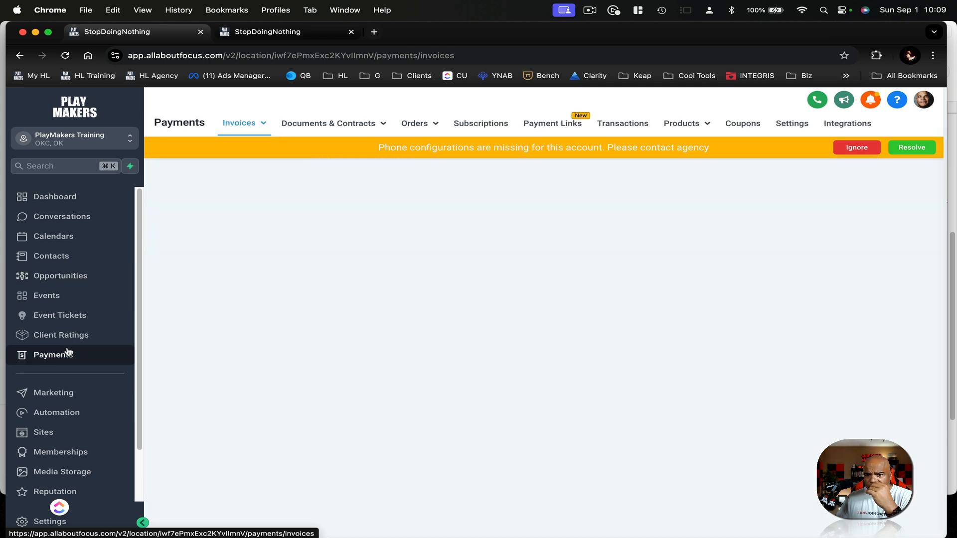
pyautogui.moveTo(359, 126)
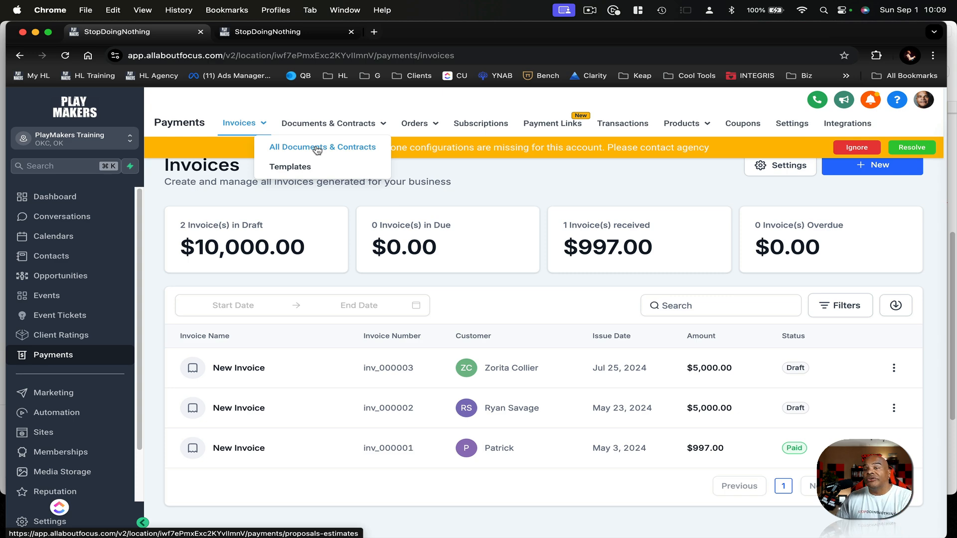
pyautogui.click(282, 31)
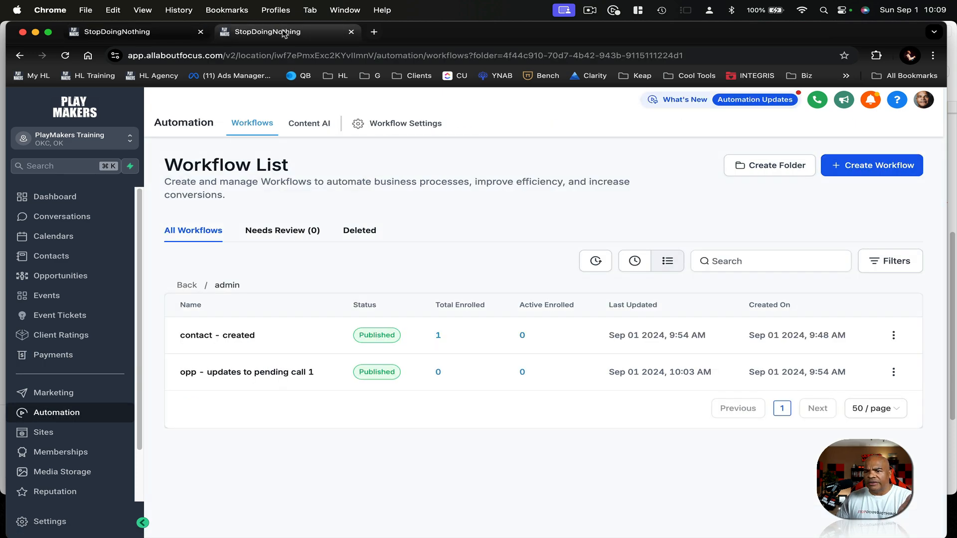
pyautogui.click(172, 33)
# Review the "opp - updates to pending call 1" workflow in the builder and return to the admin folder's workflow list
pyautogui.click(237, 33)
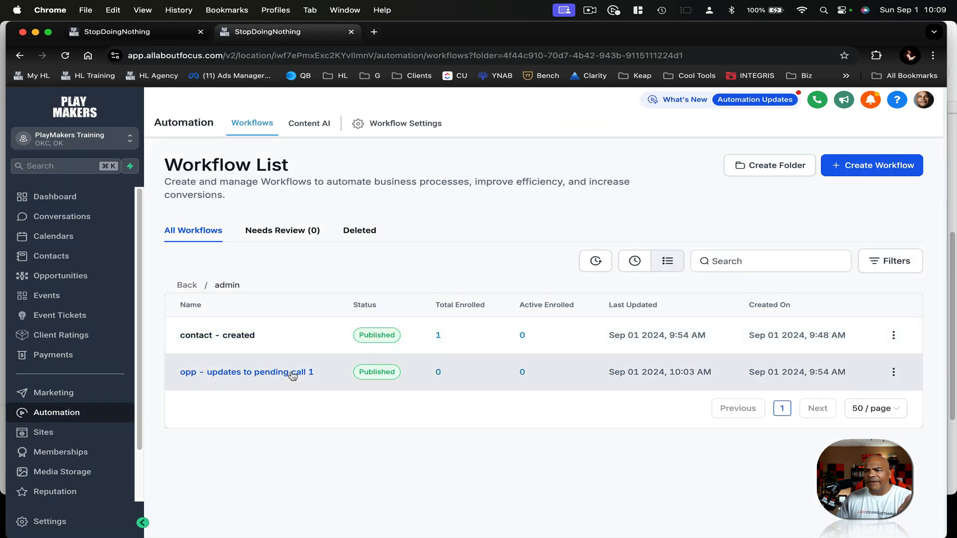
pyautogui.click(291, 373)
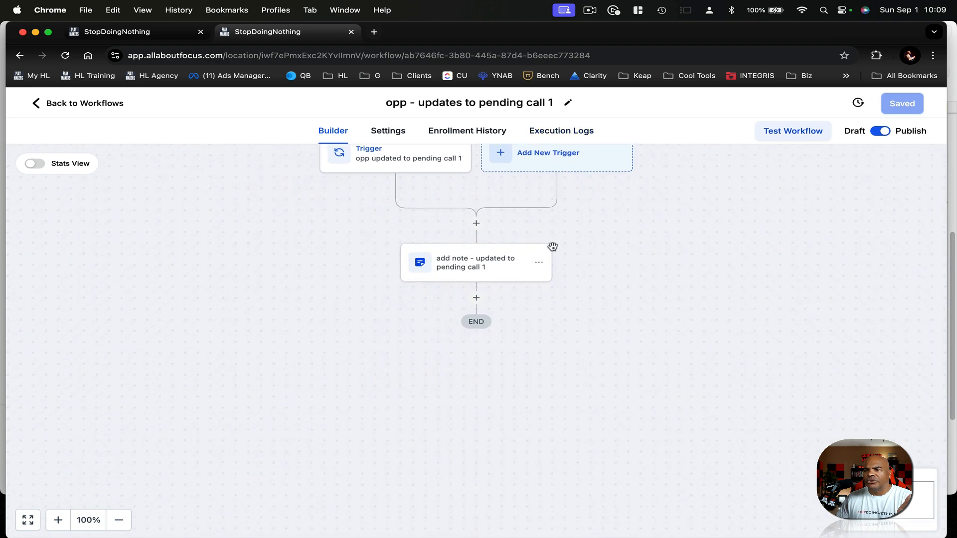
pyautogui.click(113, 101)
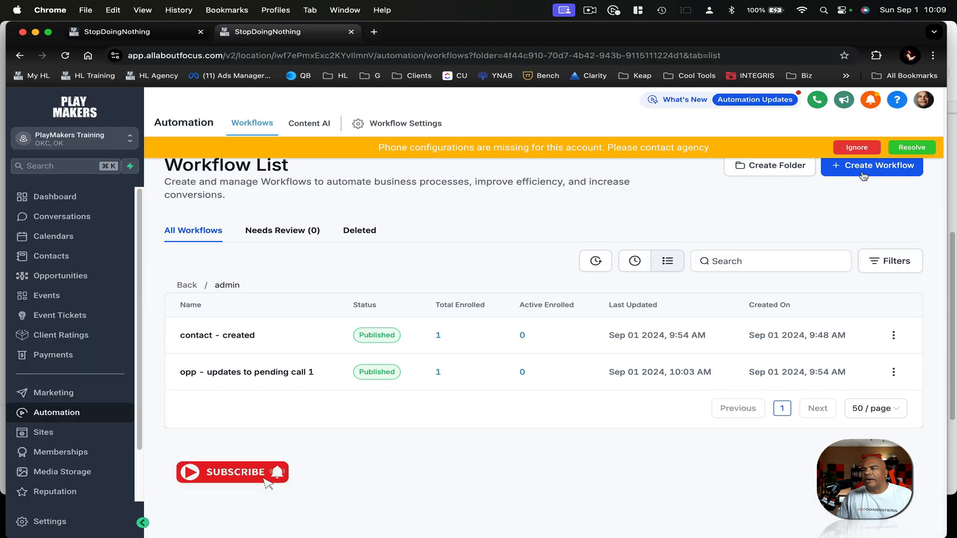
# Create a workflow from scratch in the admin folder and choose Pipeline Stage Changed as its trigger
pyautogui.click(862, 173)
pyautogui.click(869, 194)
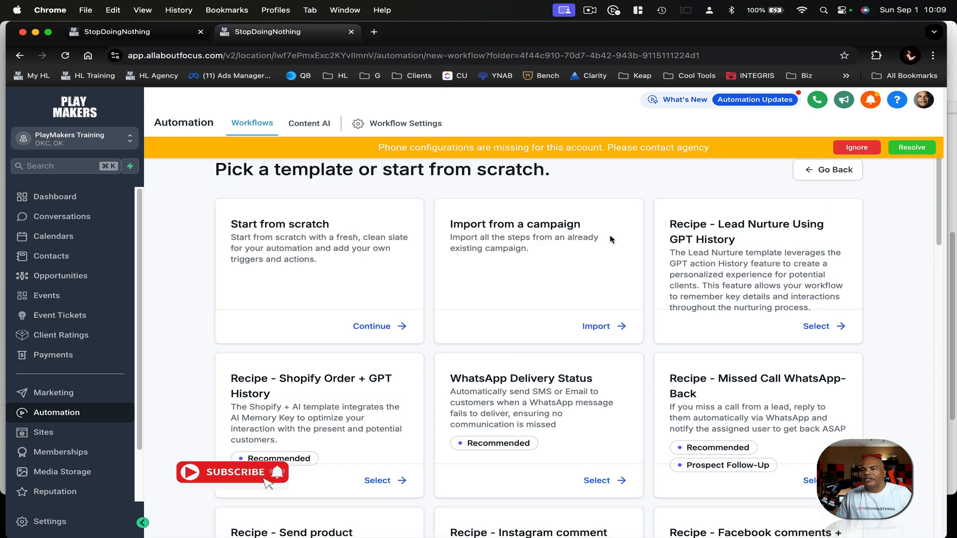
pyautogui.click(398, 325)
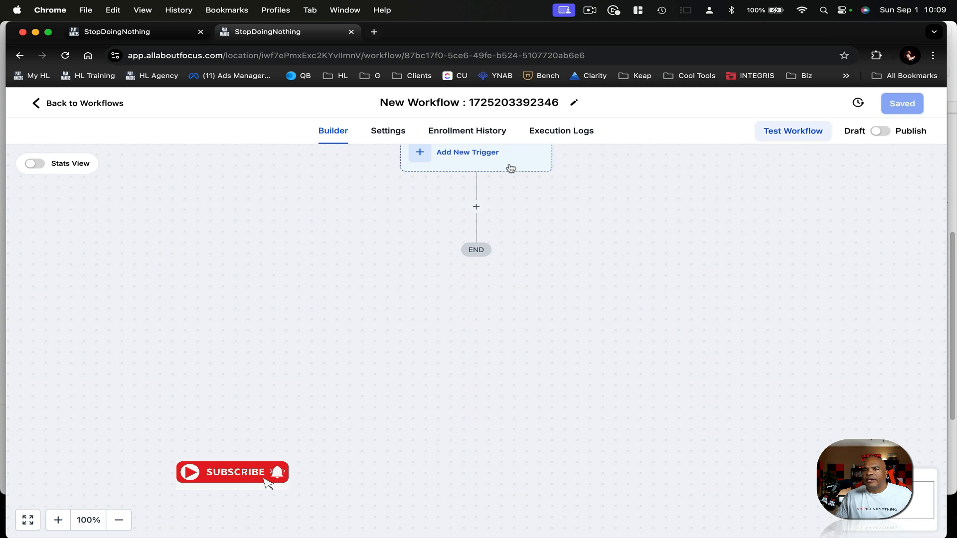
pyautogui.click(501, 160)
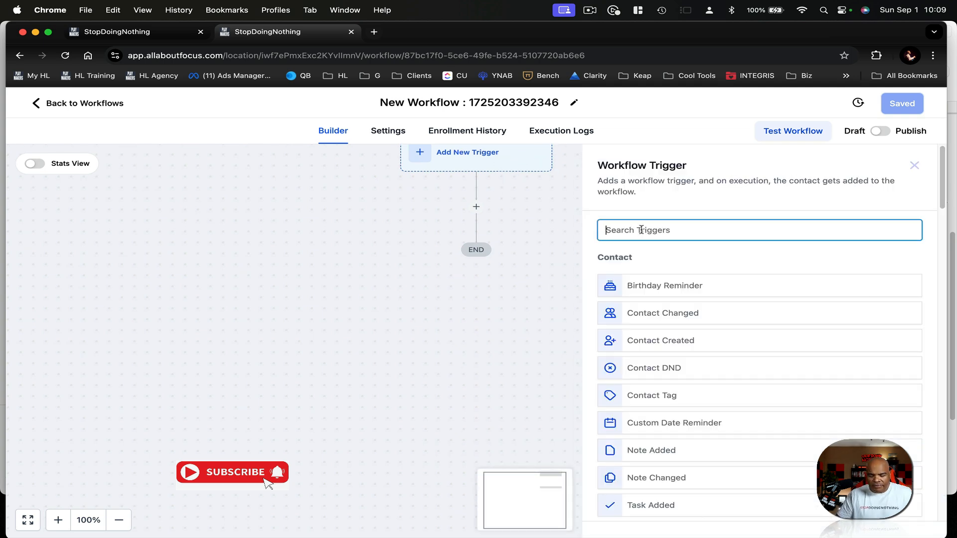
pyautogui.write('opp')
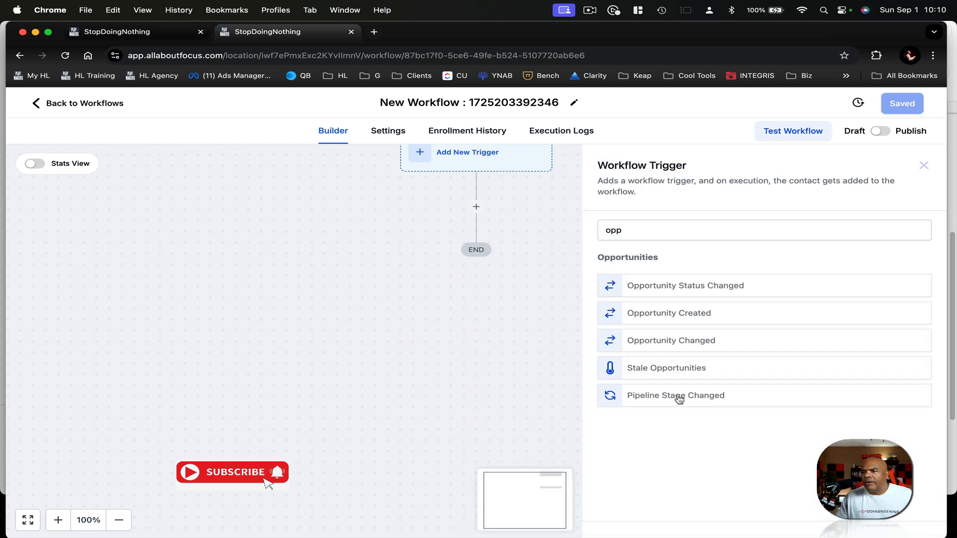
pyautogui.click(677, 397)
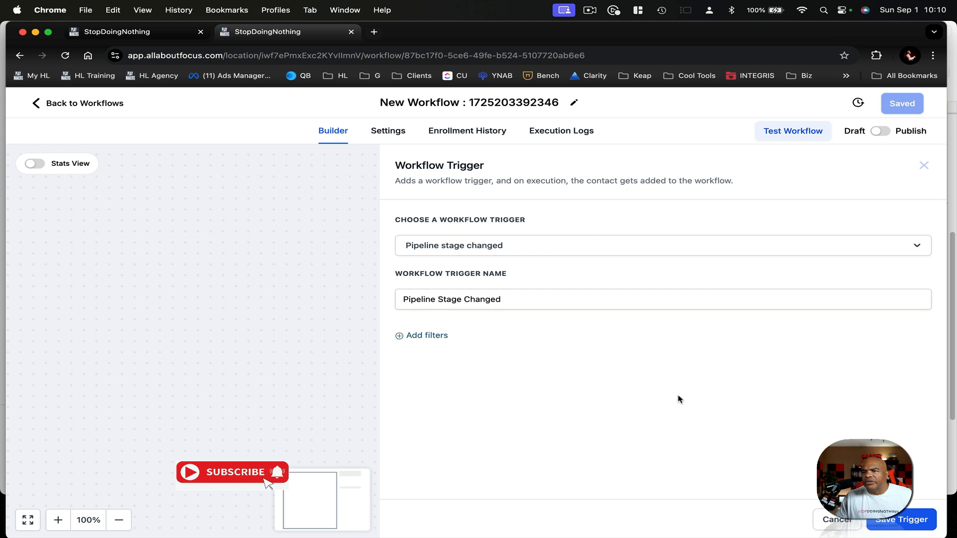
# Add an "In pipeline" filter set to Main Pipeline to the trigger
pyautogui.click(439, 338)
pyautogui.click(501, 352)
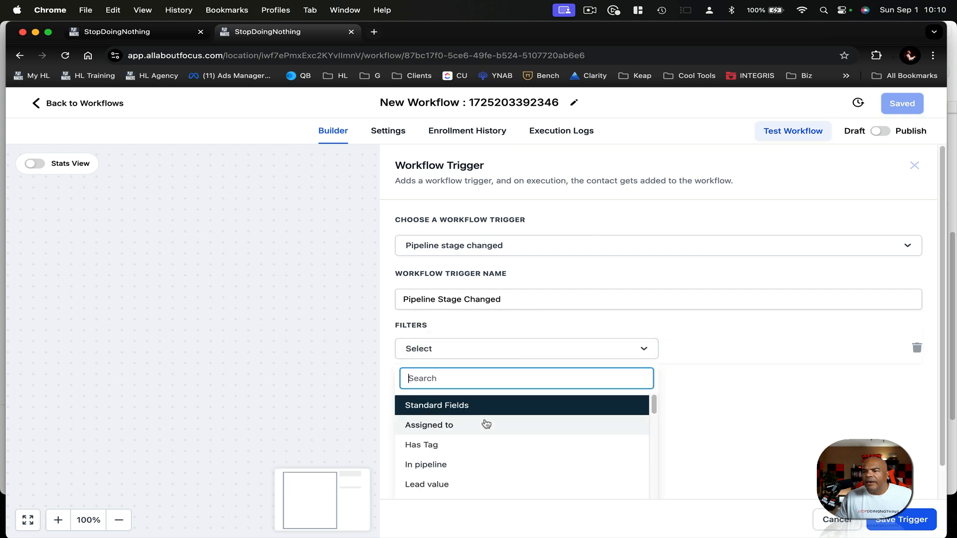
pyautogui.click(482, 464)
pyautogui.click(684, 351)
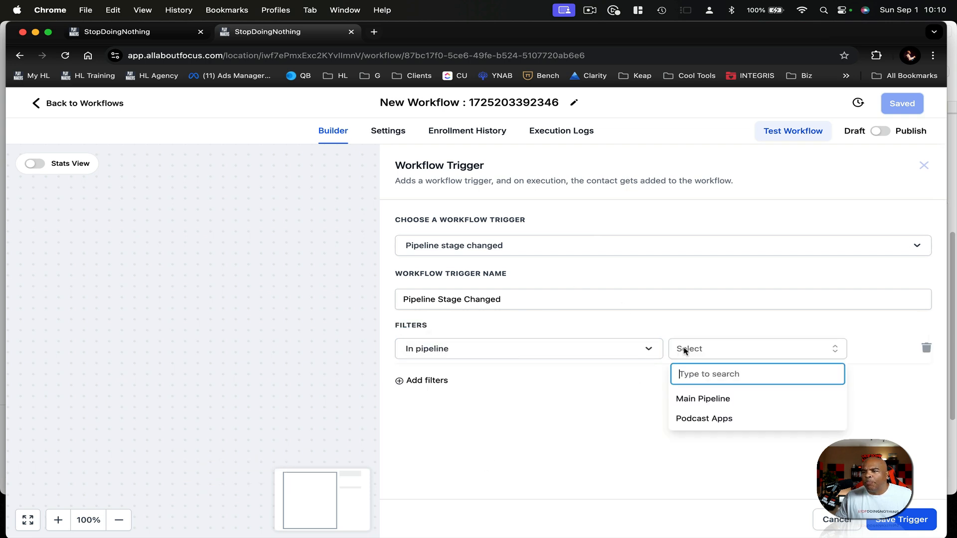
pyautogui.click(735, 402)
# Add a "Pipeline stage" filter set to Send Contract and save the trigger
pyautogui.click(417, 383)
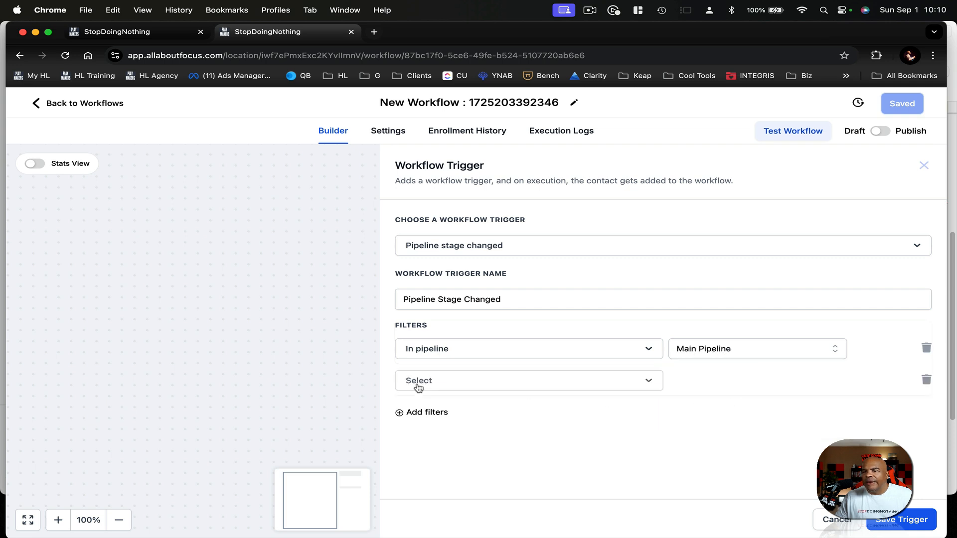
pyautogui.click(470, 380)
pyautogui.scroll(-6, 488, 479)
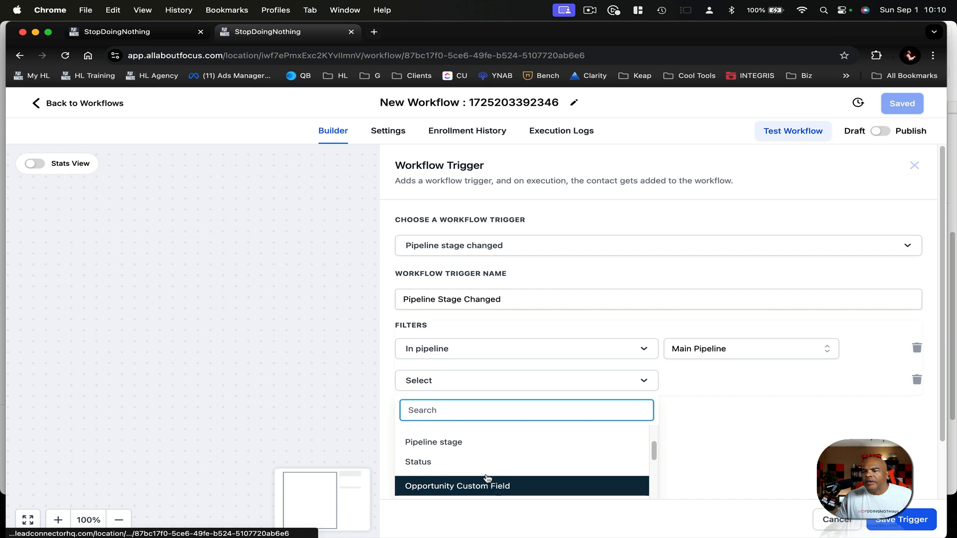
pyautogui.click(467, 441)
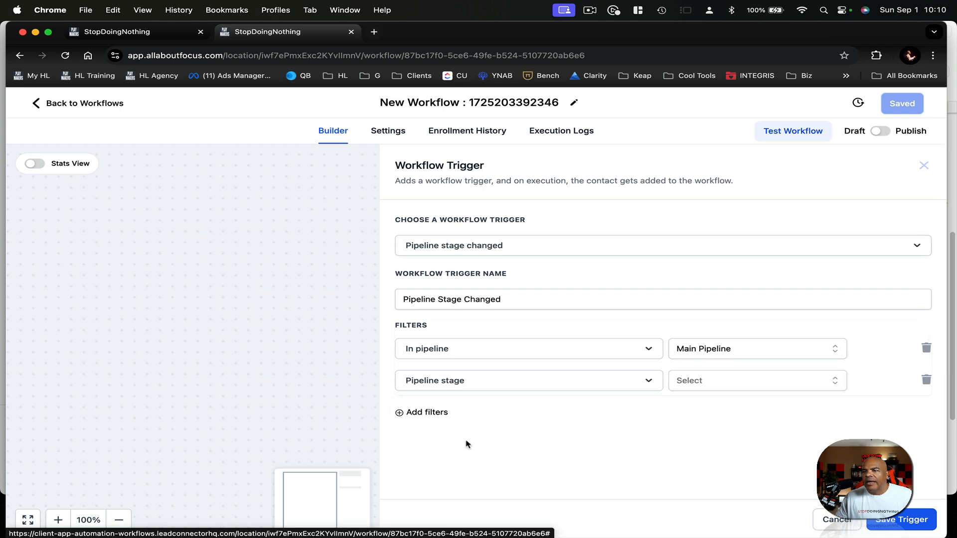
pyautogui.click(709, 379)
pyautogui.click(732, 469)
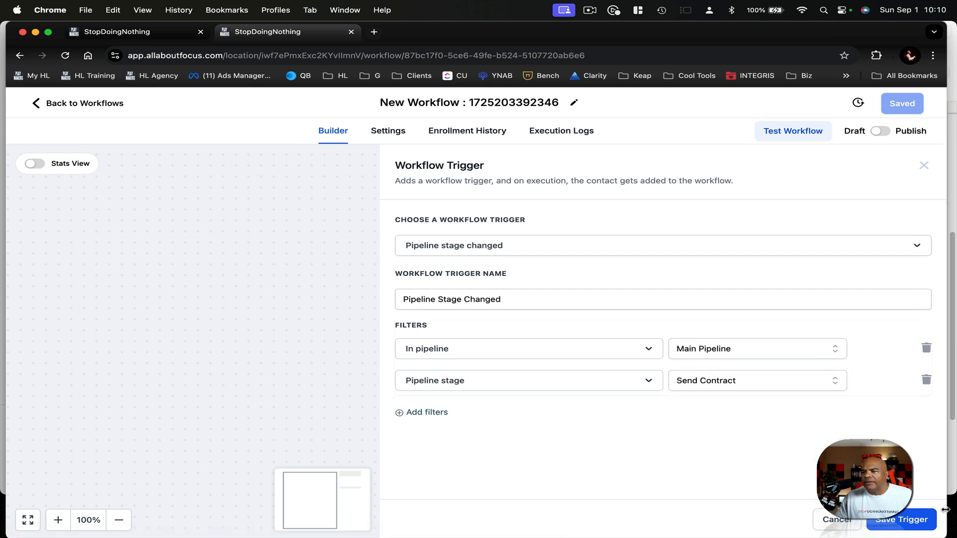
pyautogui.click(922, 522)
# Rename the workflow to "opp - send contract" and save it
pyautogui.click(549, 107)
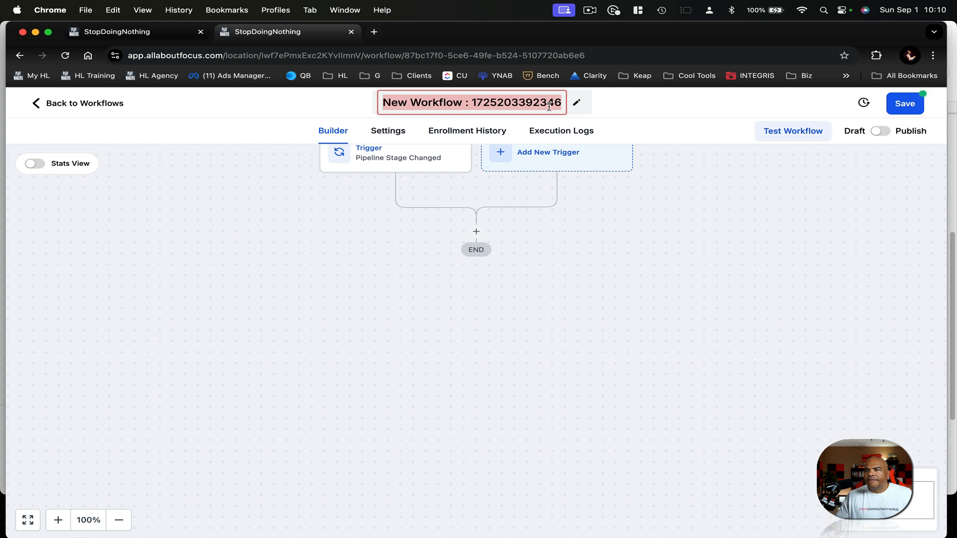
pyautogui.write('opp - s')
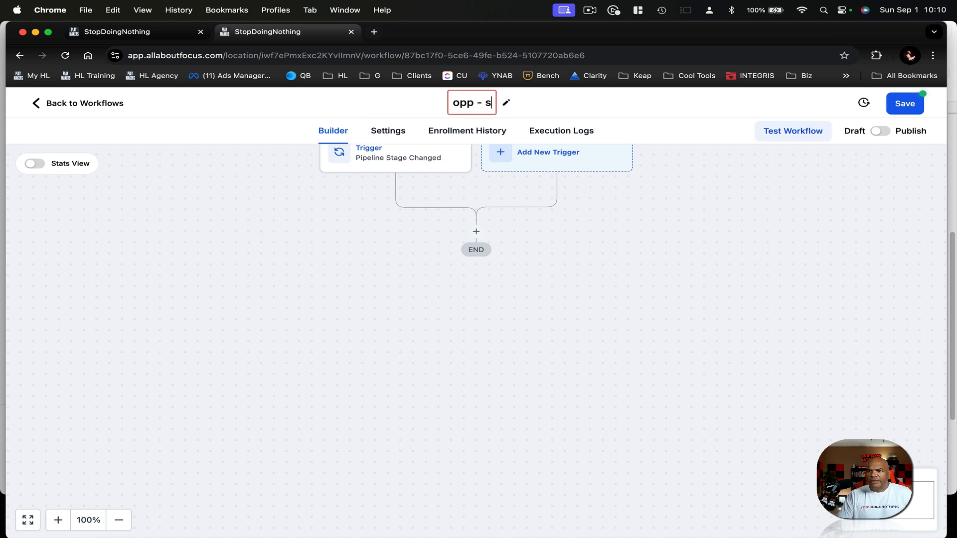
pyautogui.write('end contract')
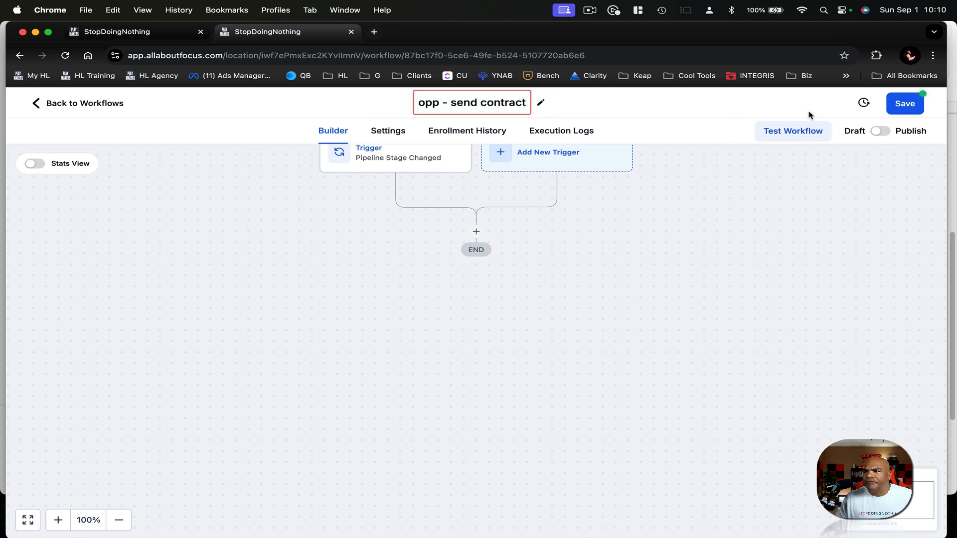
pyautogui.click(903, 102)
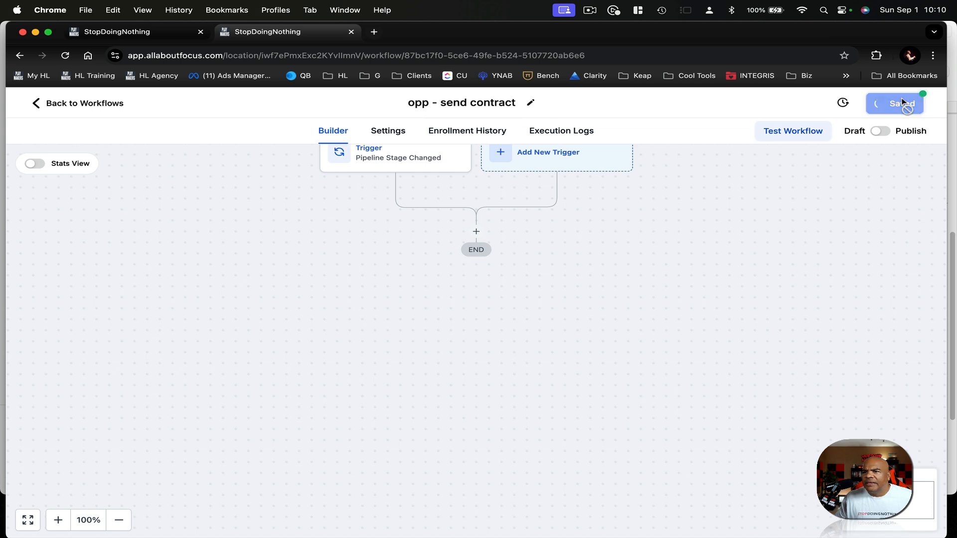
# Add an Add To Notes action below the trigger with the note "updated to send contract" and save the action
pyautogui.click(477, 232)
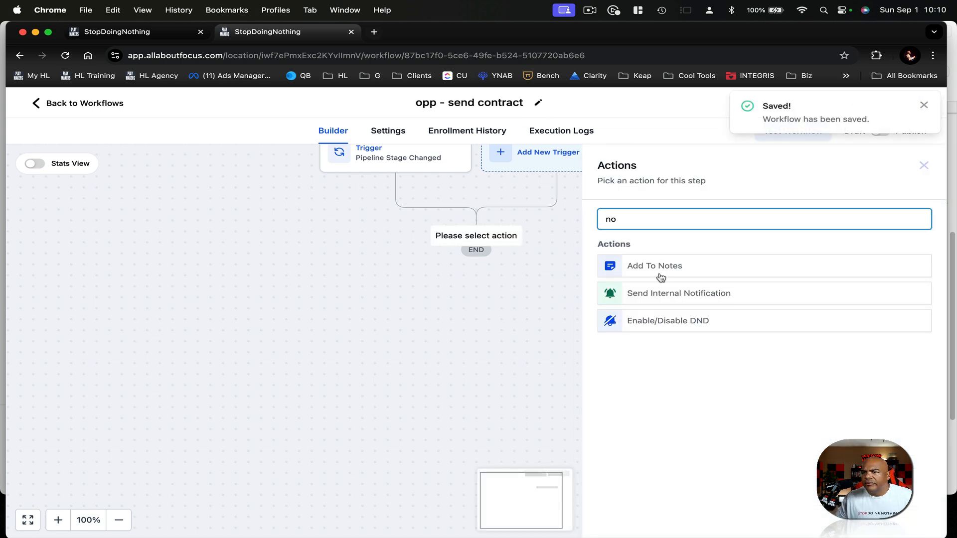
pyautogui.click(661, 277)
pyautogui.click(699, 350)
pyautogui.write('upda')
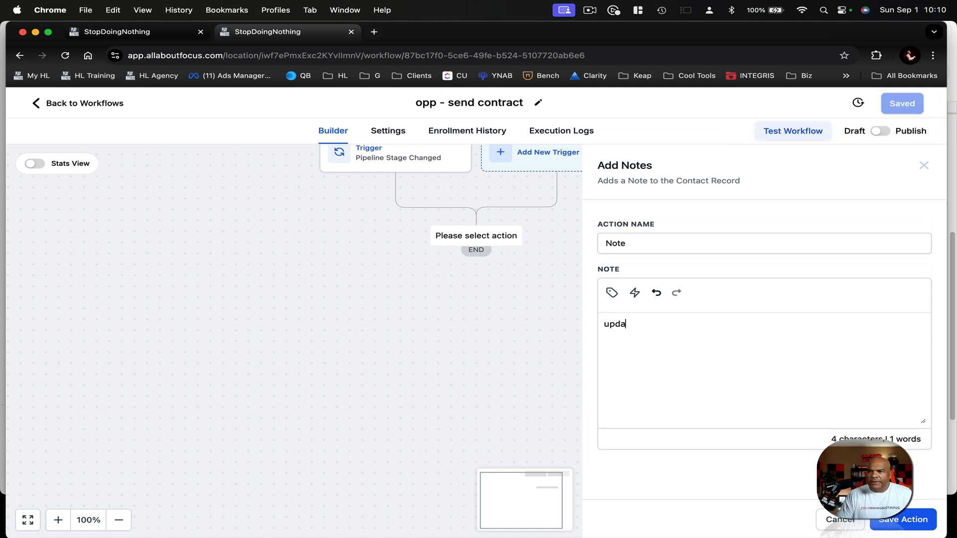
pyautogui.write('ted to send c')
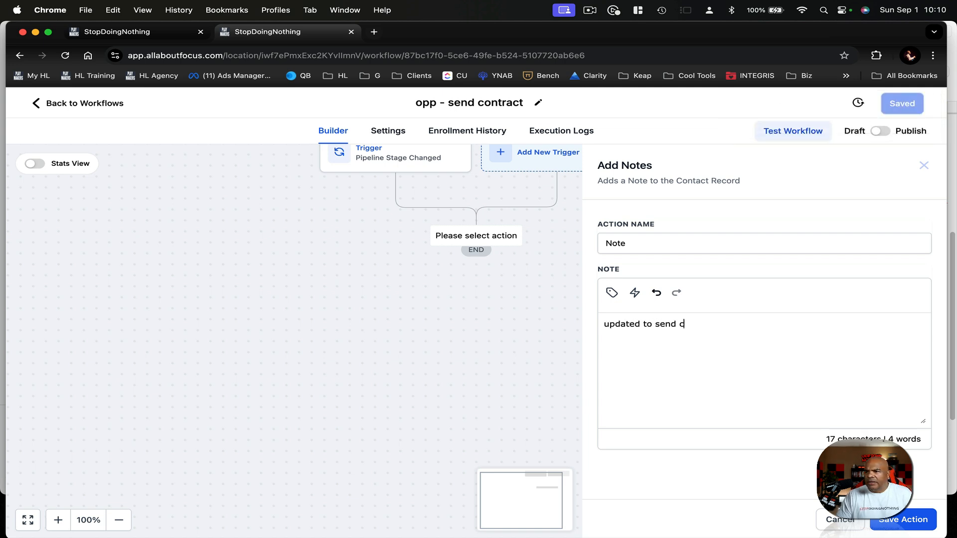
pyautogui.write('ontract')
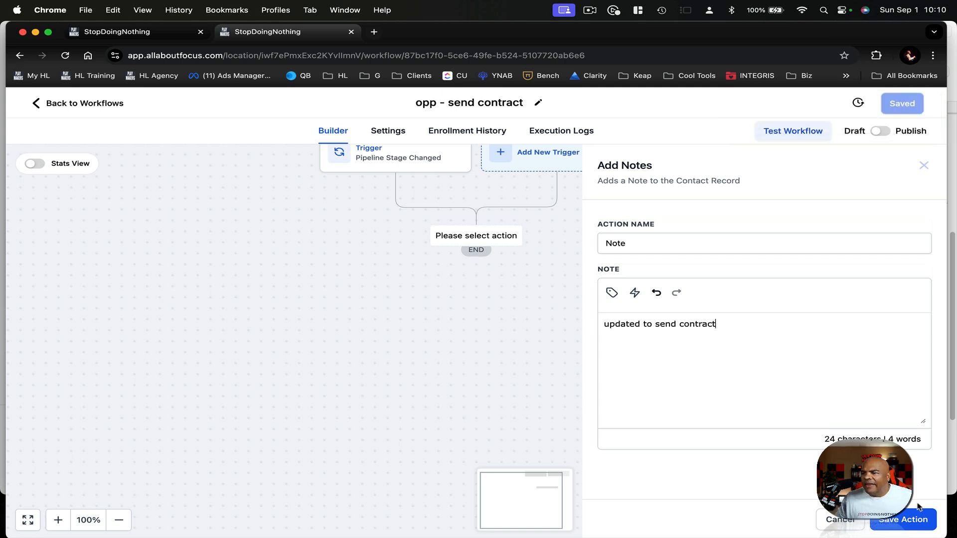
pyautogui.click(910, 521)
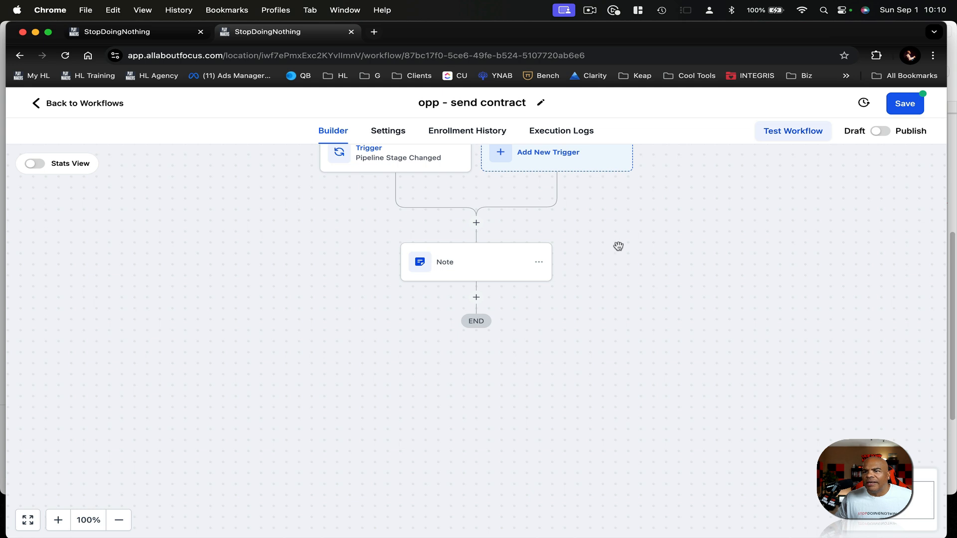
# Add a Send Documents & Contracts action below the Note action
pyautogui.click(476, 297)
pyautogui.write('cont')
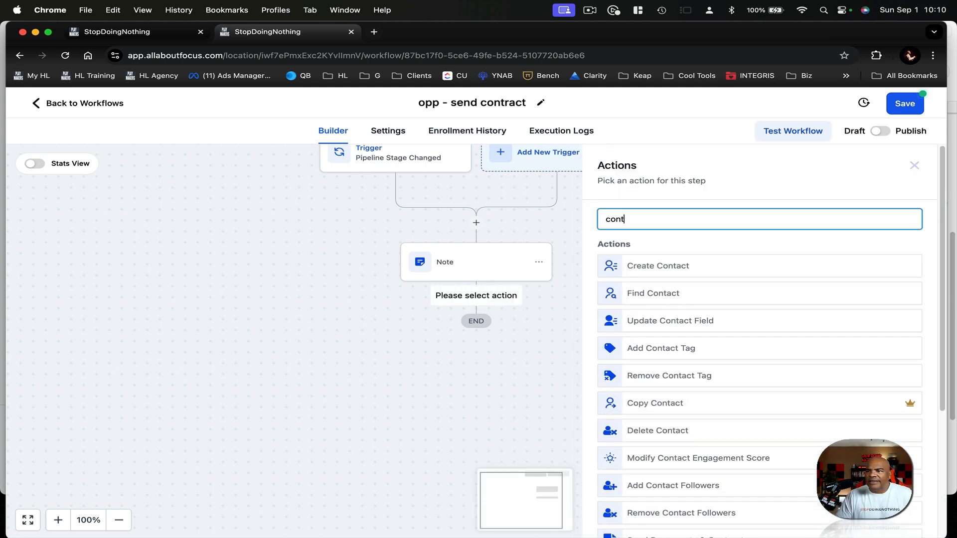
pyautogui.scroll(-3, 741, 320)
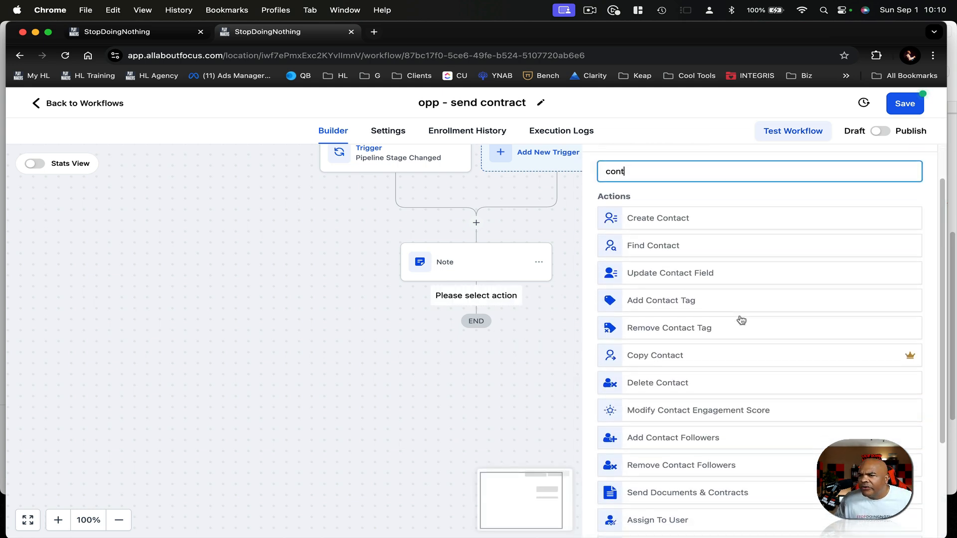
pyautogui.scroll(-3, 741, 320)
pyautogui.click(719, 396)
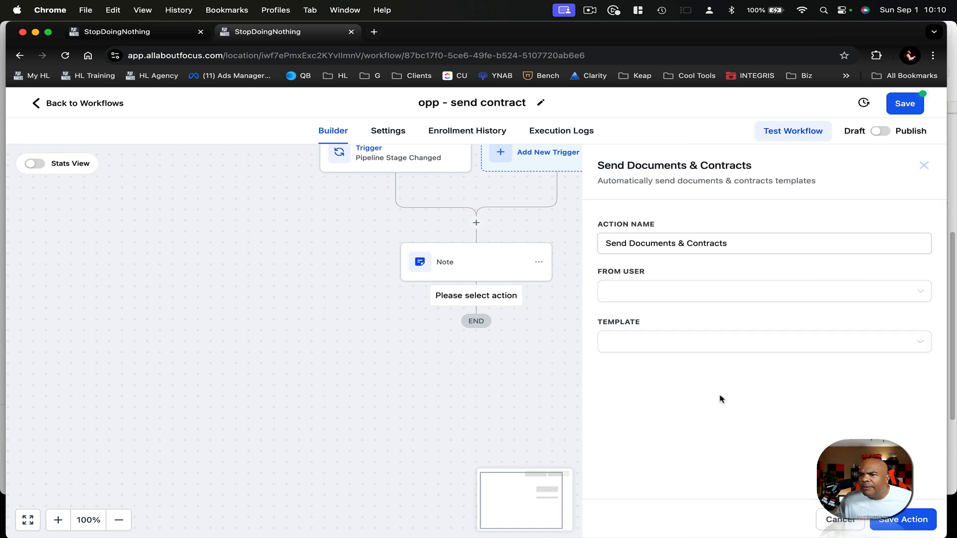
# Set the contract action's sender to the first listed user and its template to New Template, and save the action
pyautogui.click(698, 296)
pyautogui.click(676, 322)
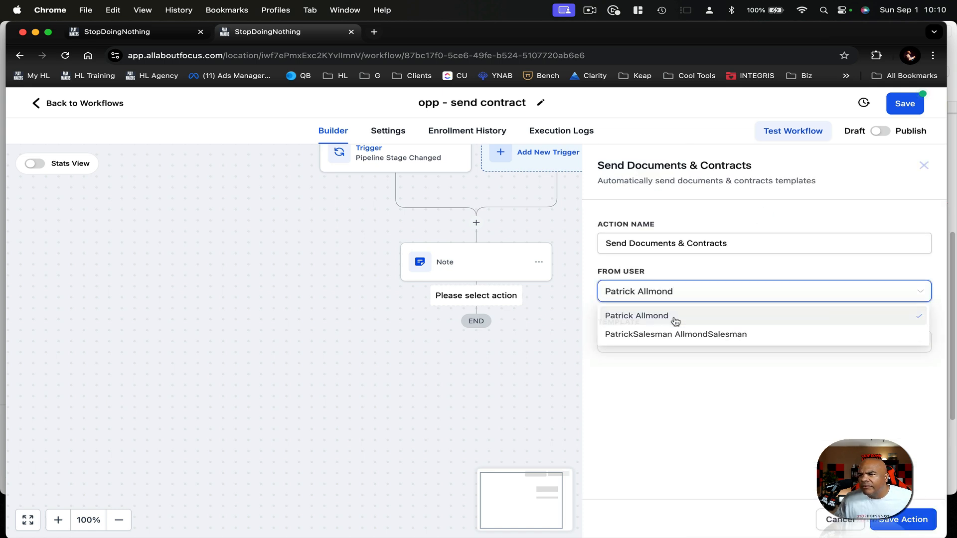
pyautogui.click(694, 339)
pyautogui.click(668, 369)
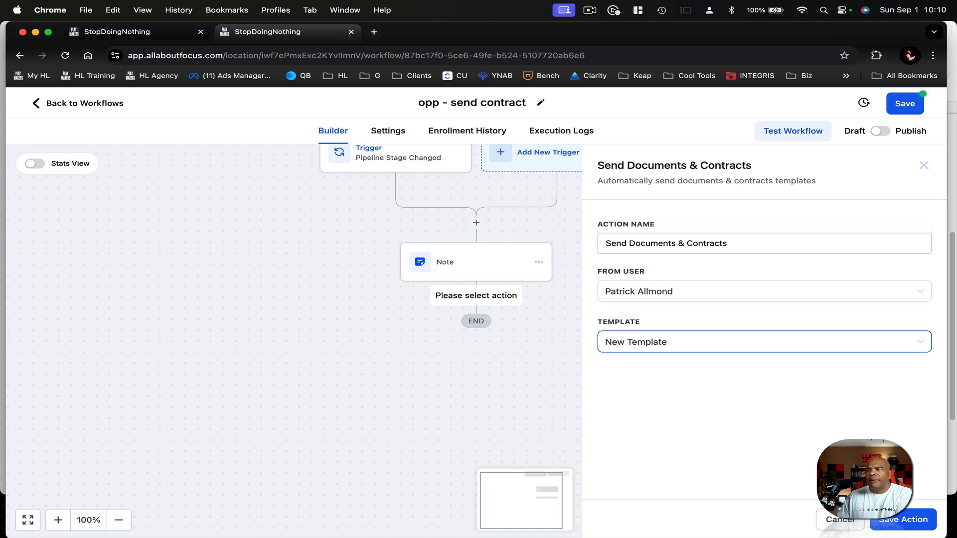
pyautogui.click(898, 517)
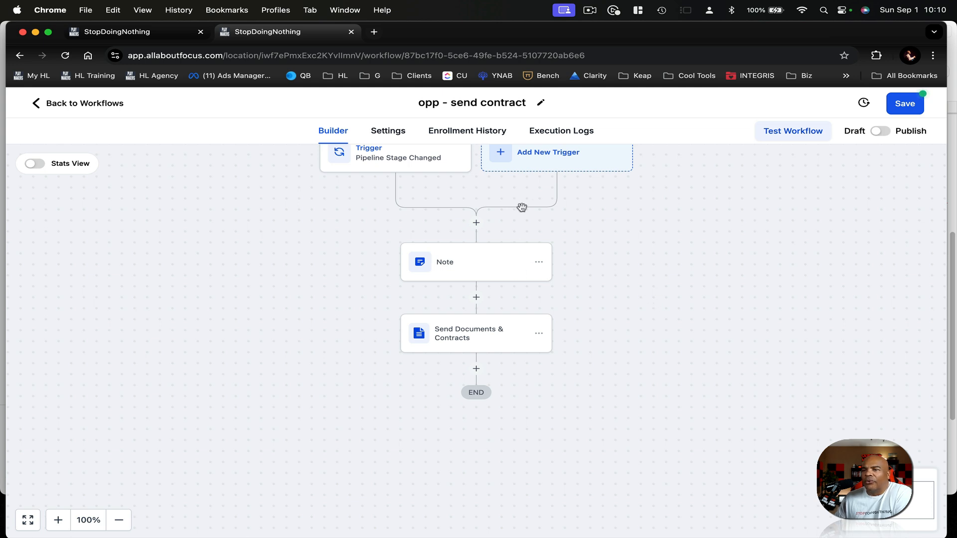
# Review the stages on the Main Pipeline opportunities board and return to the workflow
pyautogui.click(163, 35)
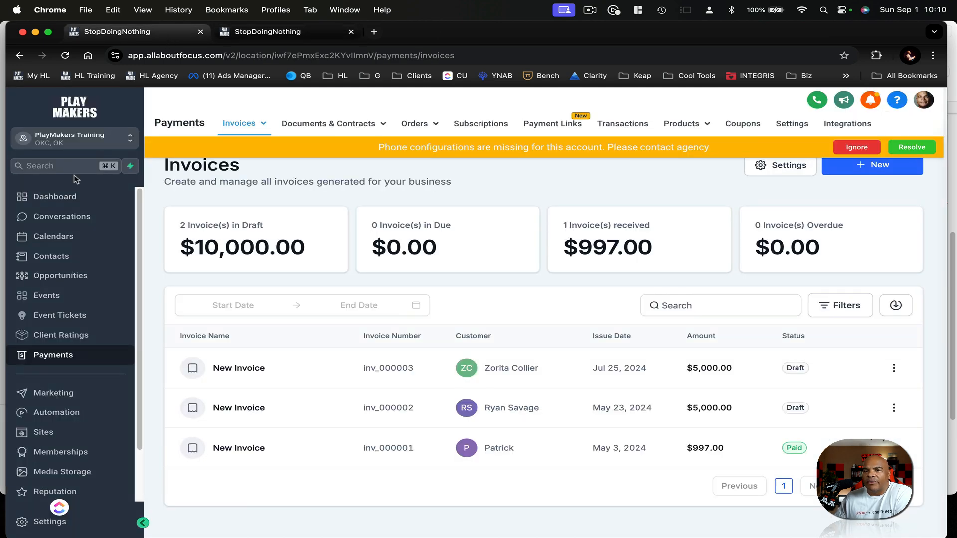
pyautogui.click(72, 279)
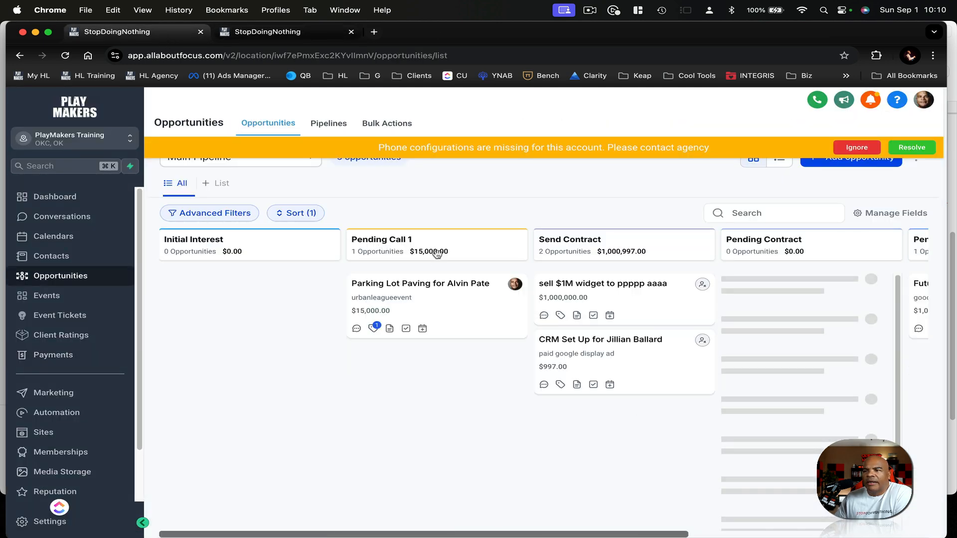
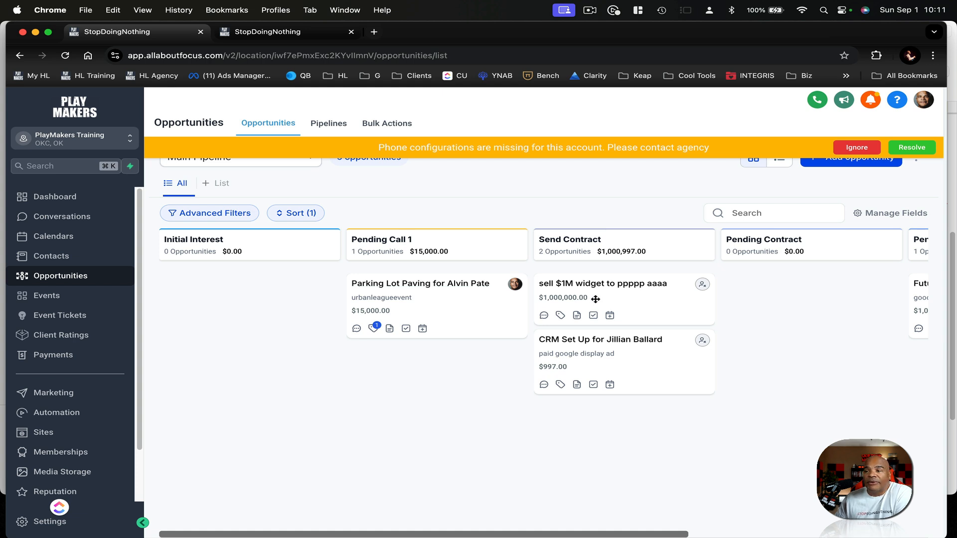
pyautogui.click(317, 39)
# Add a Create/Update Opportunity action below Send Documents & Contracts with its pipeline set to Main Pipeline
pyautogui.click(476, 374)
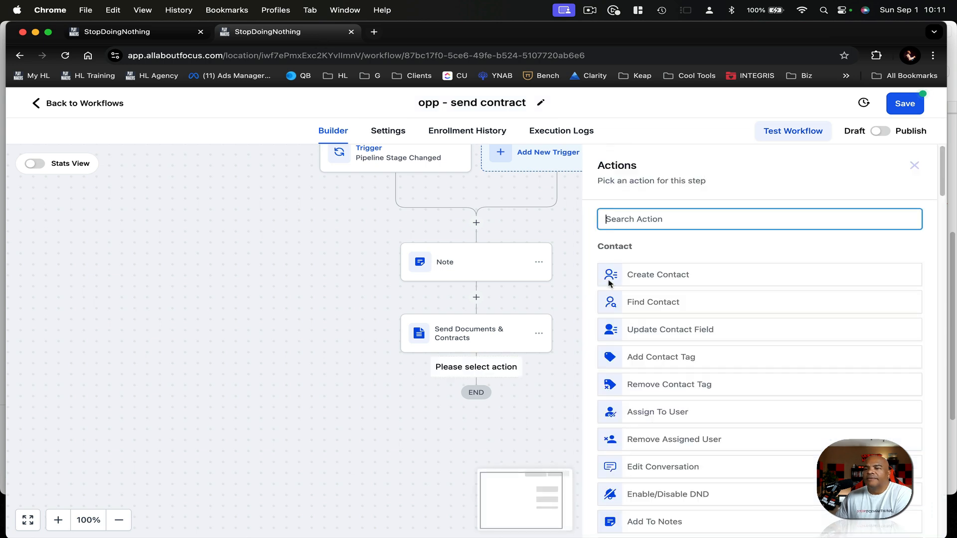
pyautogui.write('opp')
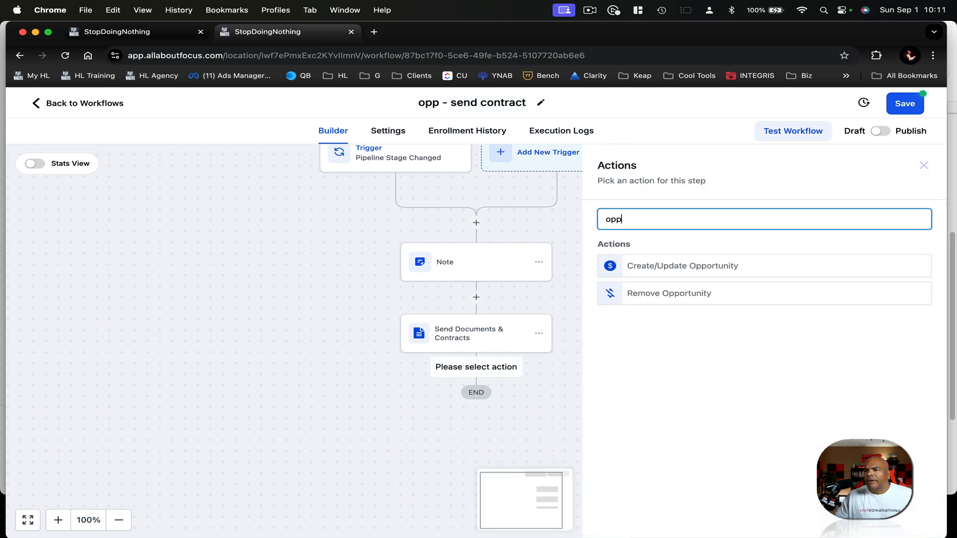
pyautogui.click(668, 271)
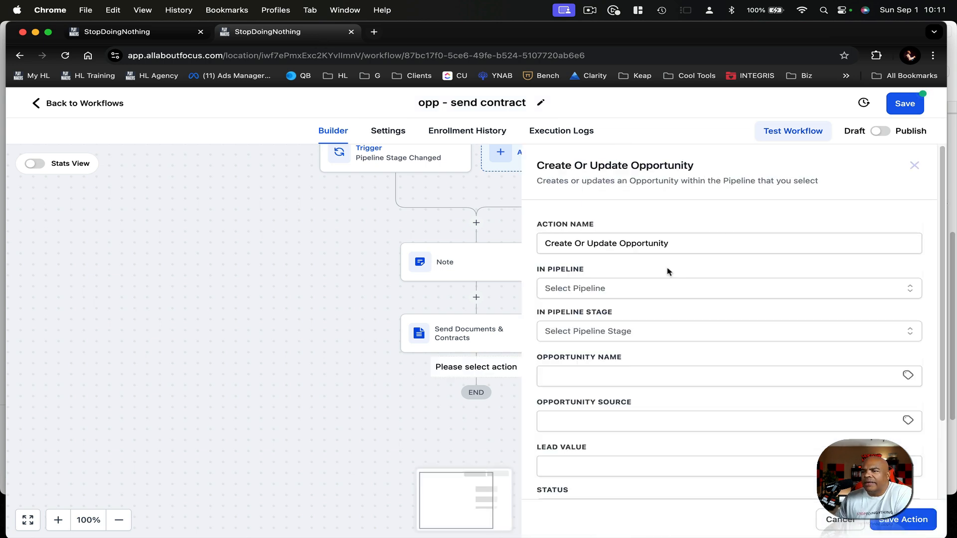
pyautogui.click(637, 292)
pyautogui.click(581, 339)
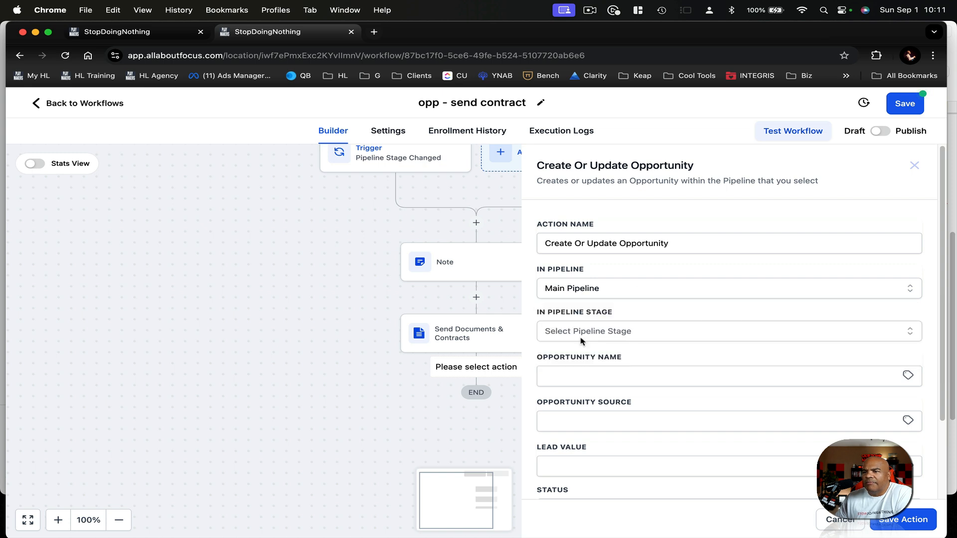
# Set the opportunity action's pipeline stage to Pending Contract and save the action
pyautogui.click(618, 332)
pyautogui.scroll(-2, 623, 381)
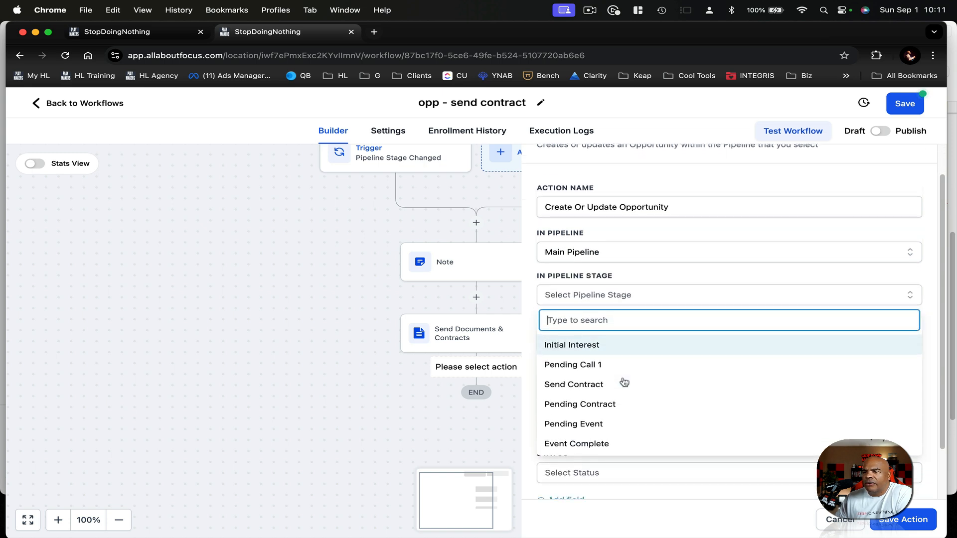
pyautogui.click(611, 385)
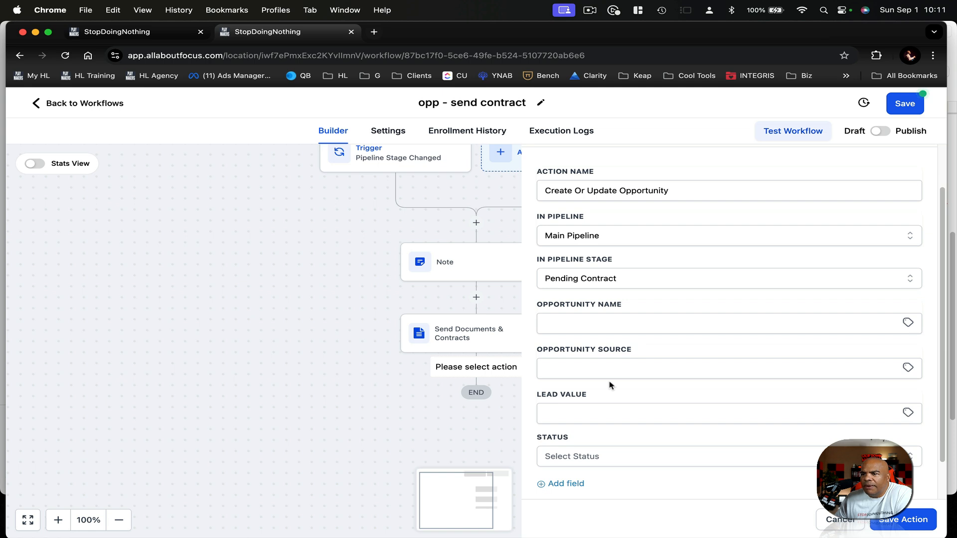
pyautogui.scroll(-2, 696, 383)
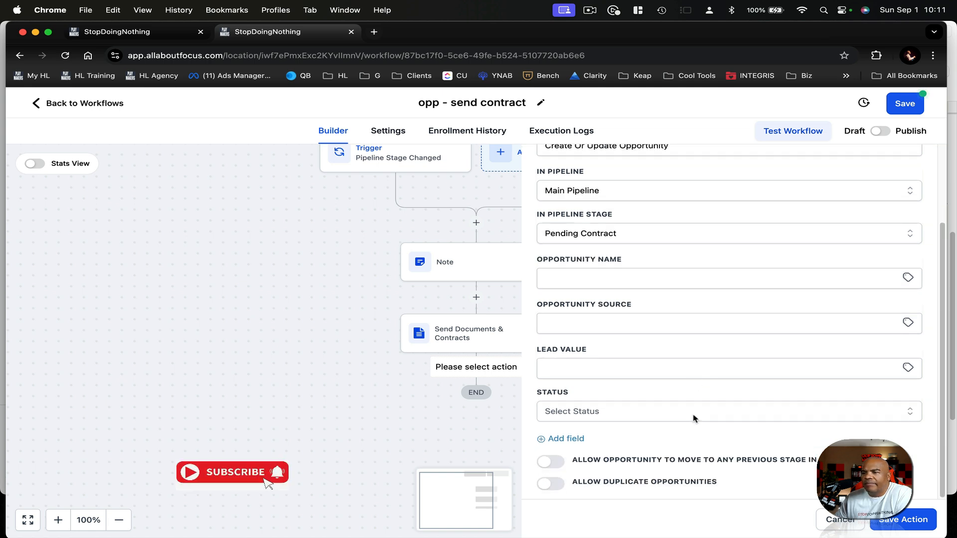
pyautogui.click(904, 520)
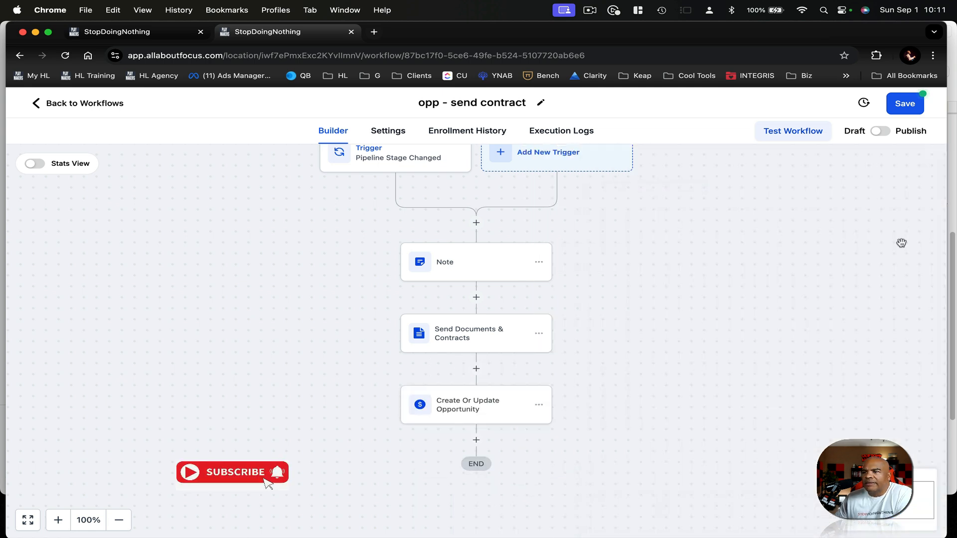
# Switch the workflow from Draft to Publish and save it
pyautogui.click(880, 131)
pyautogui.click(905, 102)
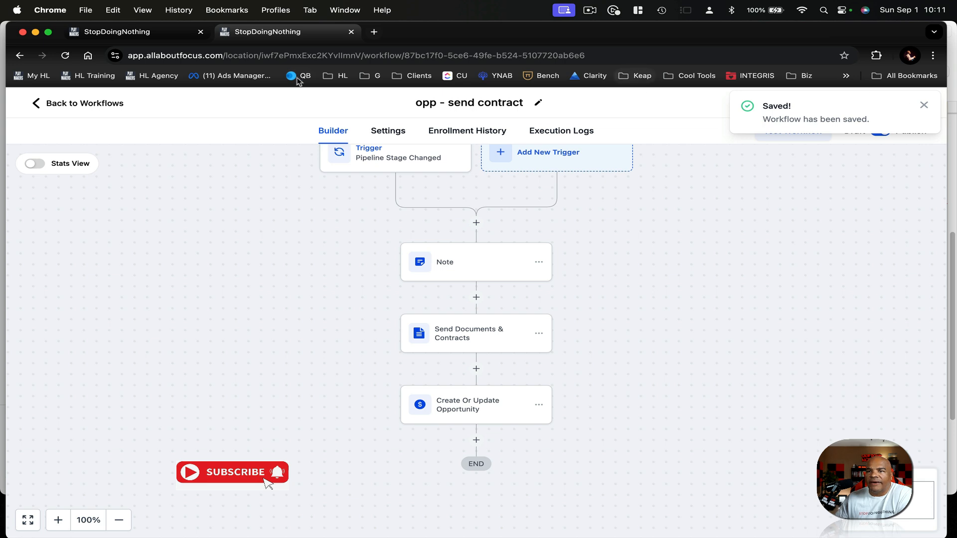
pyautogui.click(176, 36)
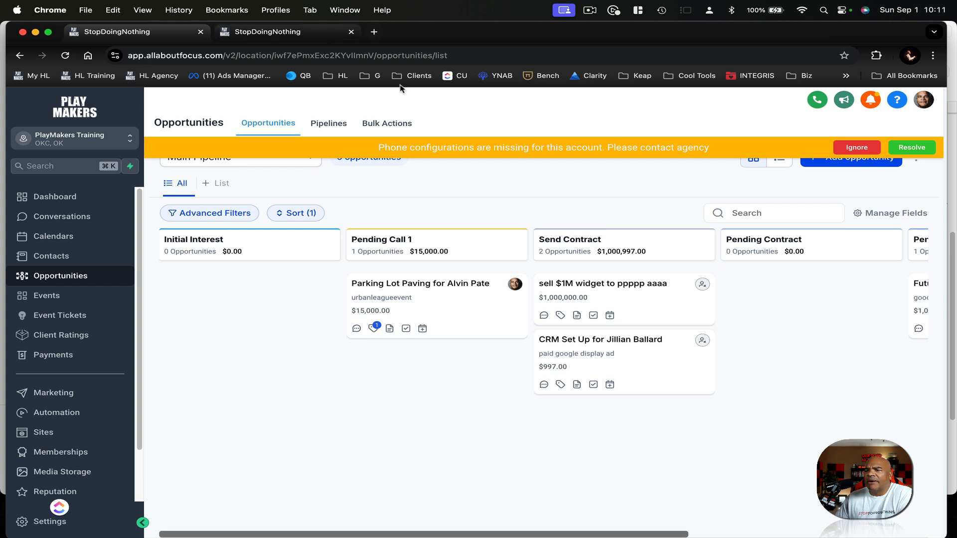
pyautogui.click(259, 37)
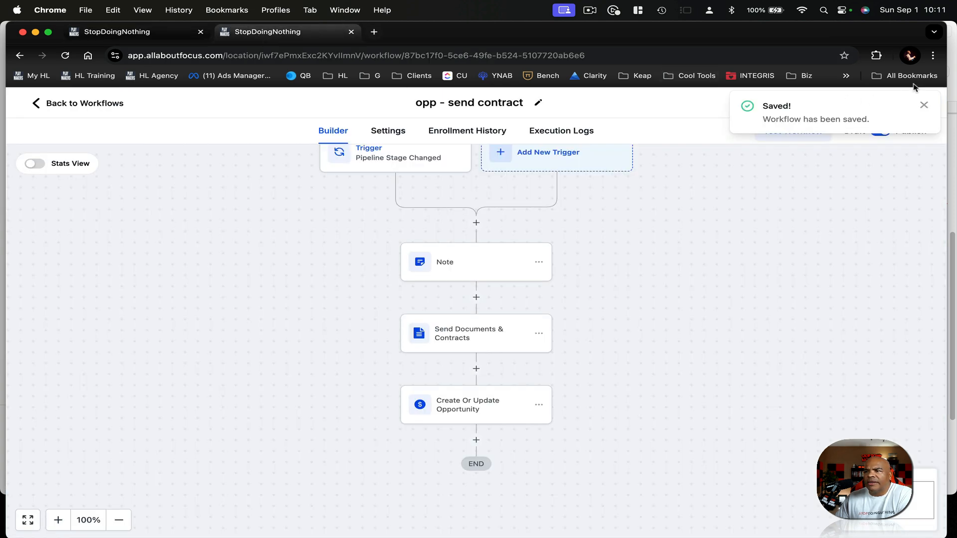
# On the opportunities board, move the $1M widget deal to Pending Call 1 and the Parking Lot Paving and CRM Set Up deals to Initial Interest
pyautogui.click(170, 35)
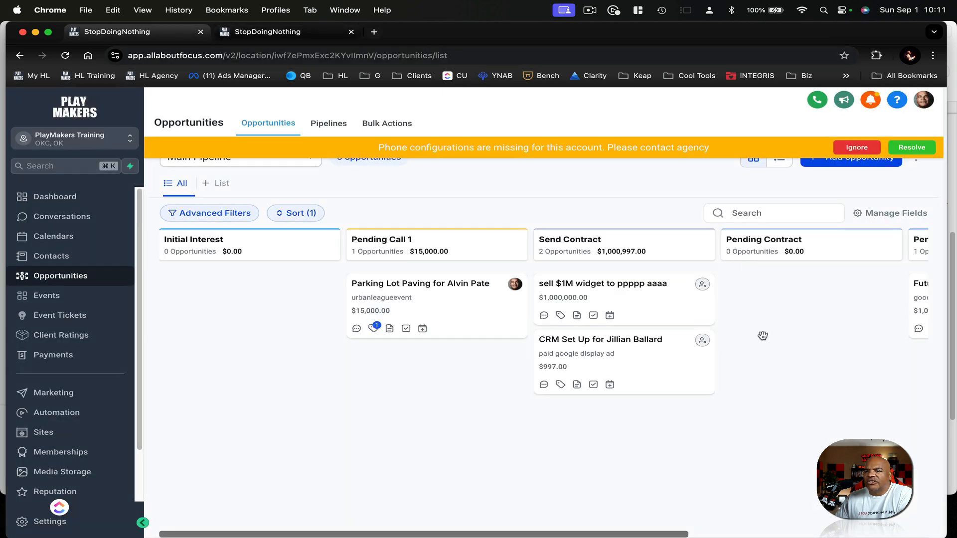
pyautogui.moveTo(643, 299); pyautogui.dragTo(464, 351)
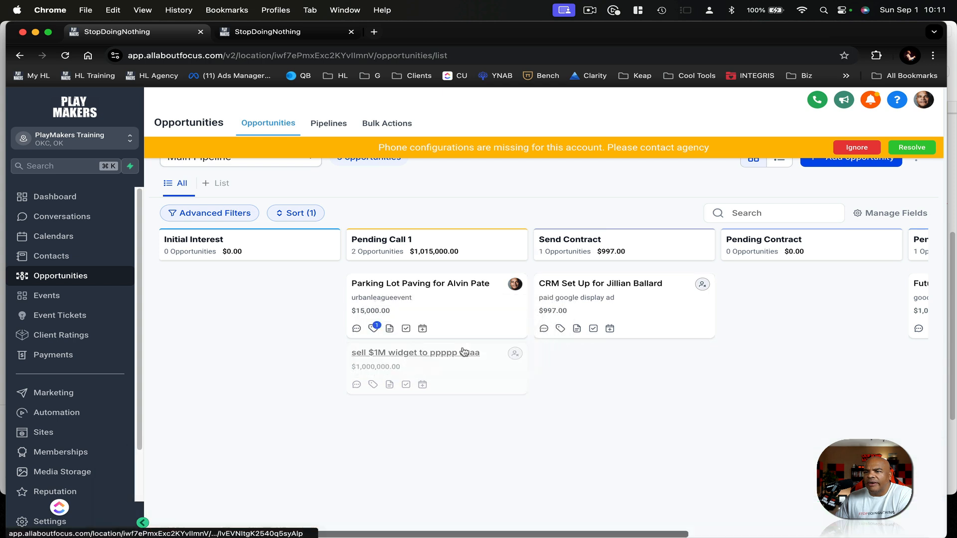
pyautogui.moveTo(451, 309); pyautogui.dragTo(277, 310)
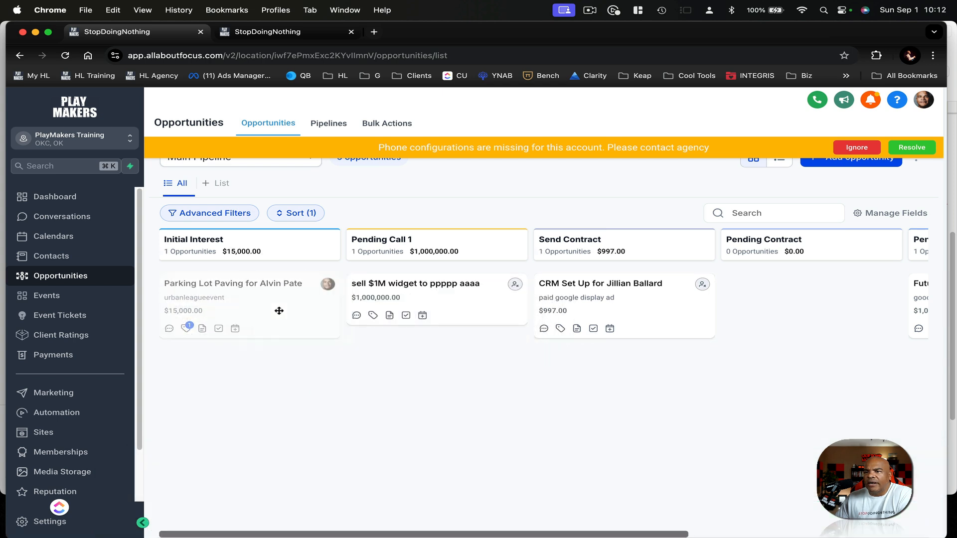
pyautogui.moveTo(687, 314); pyautogui.dragTo(313, 387)
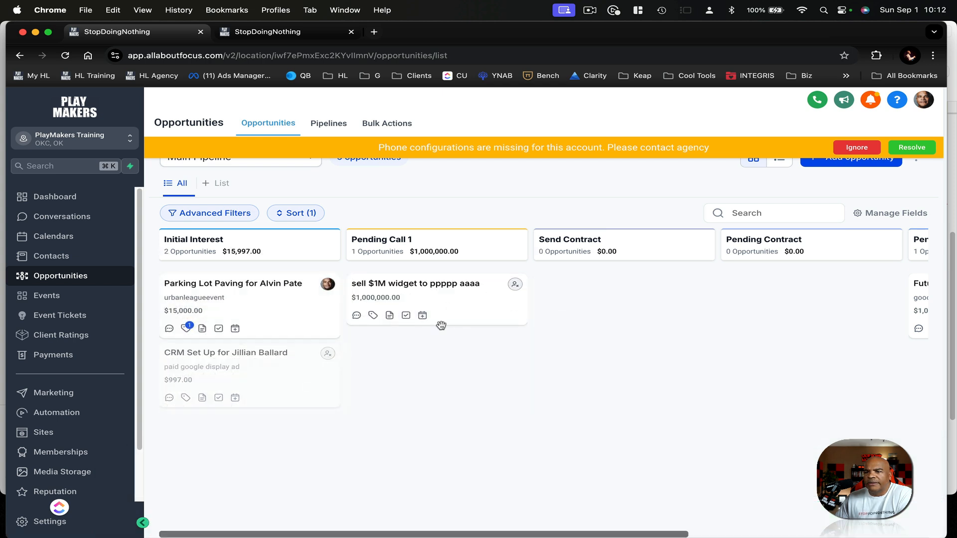
# Move the $1M widget opportunity from Pending Call 1 into the Send Contract stage to test the workflow
pyautogui.moveTo(435, 299); pyautogui.dragTo(630, 296)
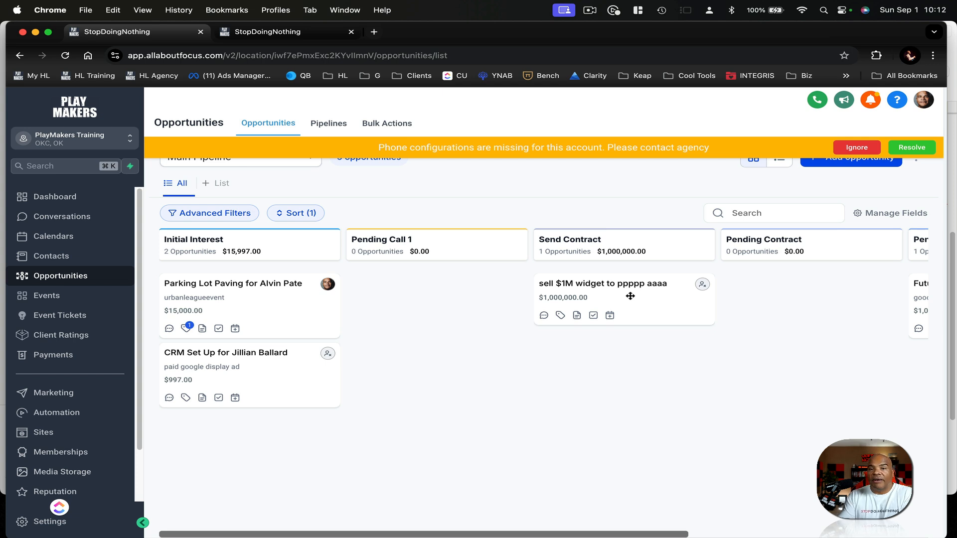
pyautogui.moveTo(630, 296); pyautogui.dragTo(630, 296)
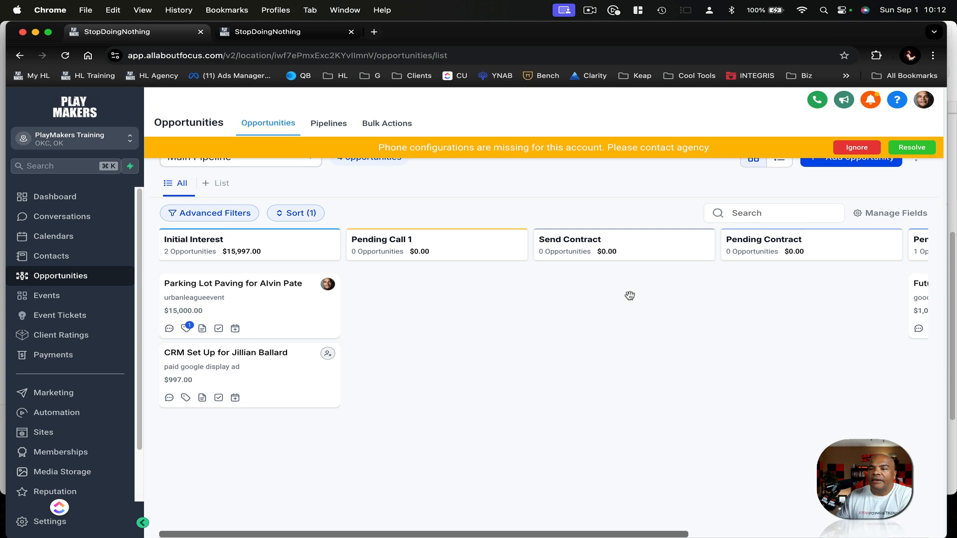
# Check the workflow's enrollment history and execution logs for the test contact
pyautogui.click(308, 31)
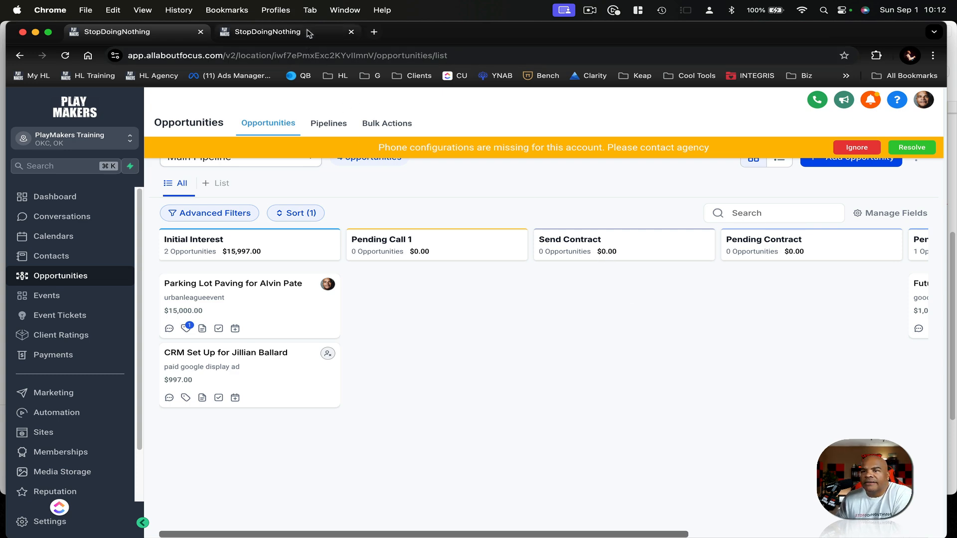
pyautogui.click(452, 135)
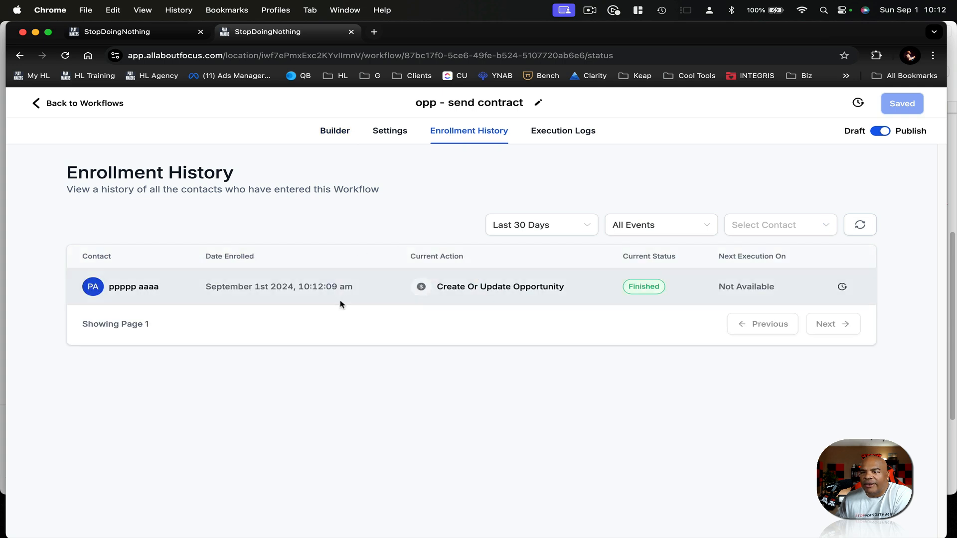
pyautogui.click(559, 130)
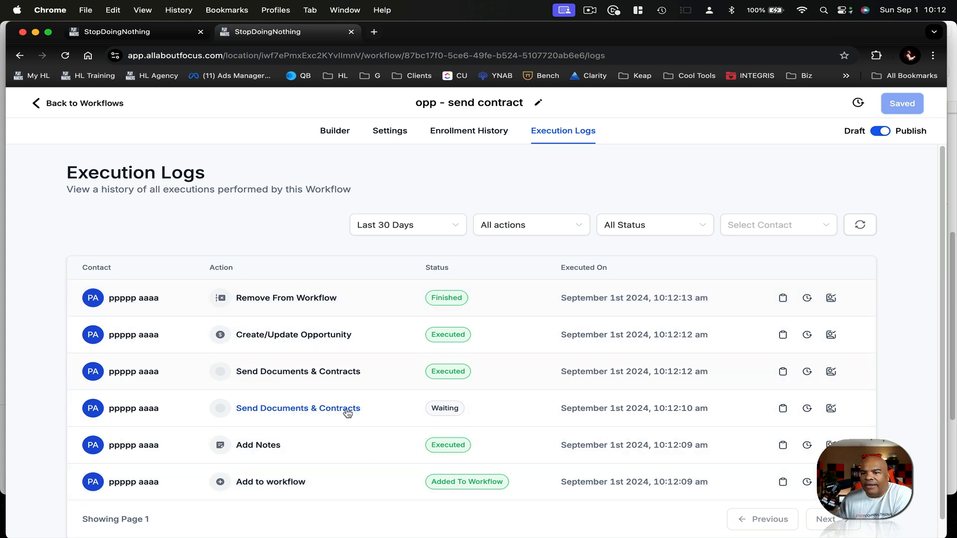
pyautogui.click(451, 130)
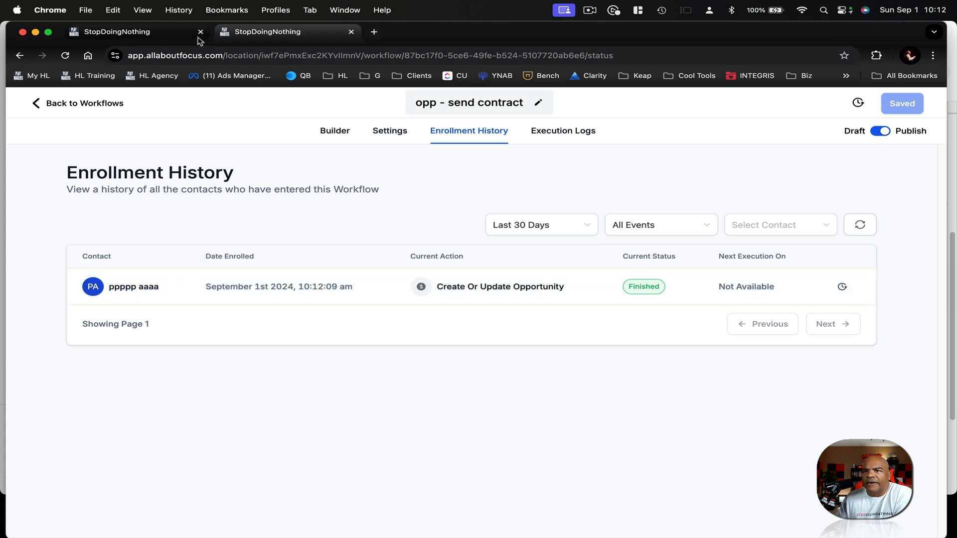
# Look through the opportunities board for the $1M widget deal and reload the page
pyautogui.click(159, 33)
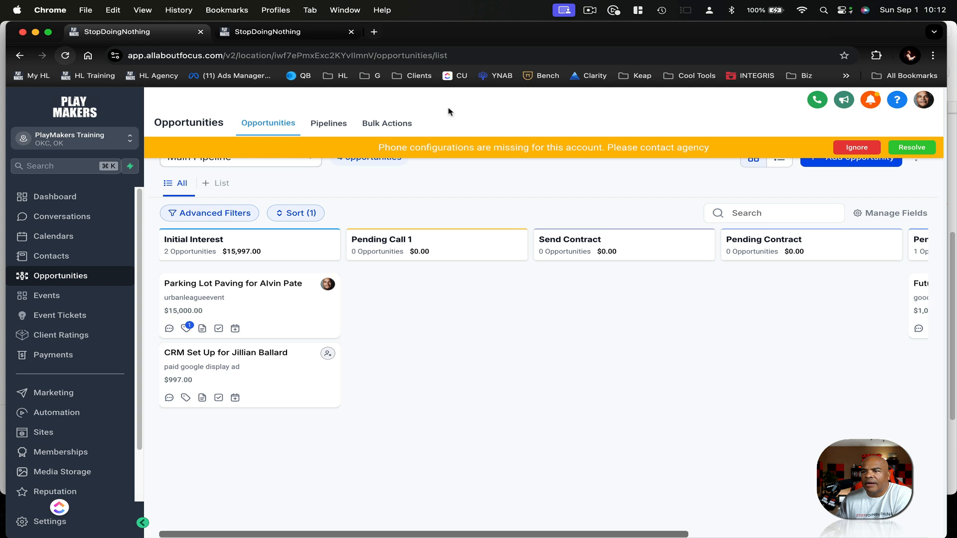
pyautogui.hscroll(5, 801, 287)
pyautogui.hscroll(4, 803, 289)
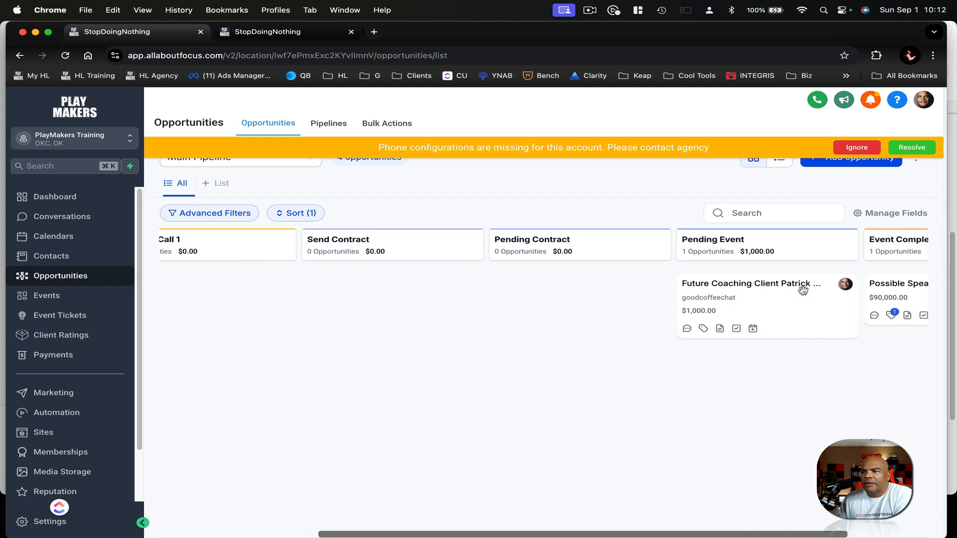
pyautogui.hscroll(-10, 802, 289)
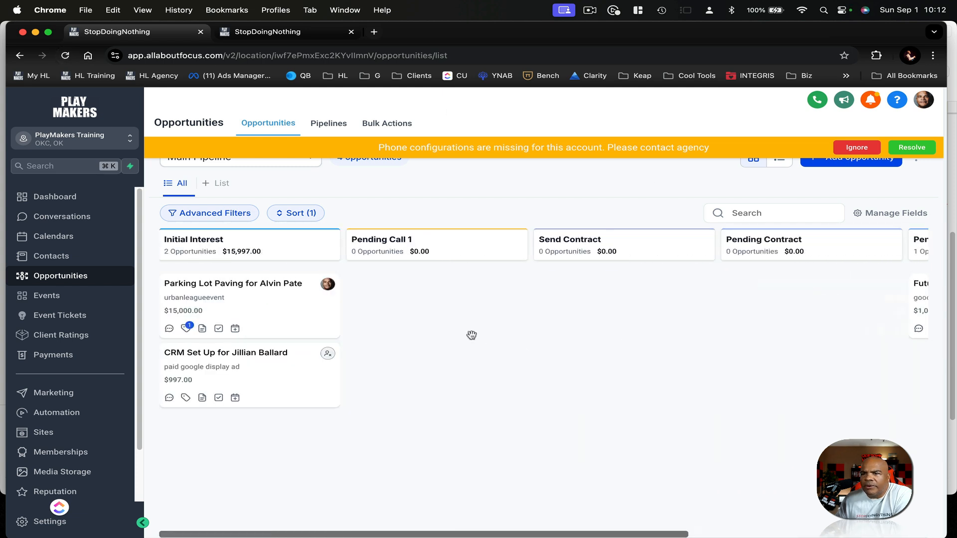
pyautogui.click(65, 56)
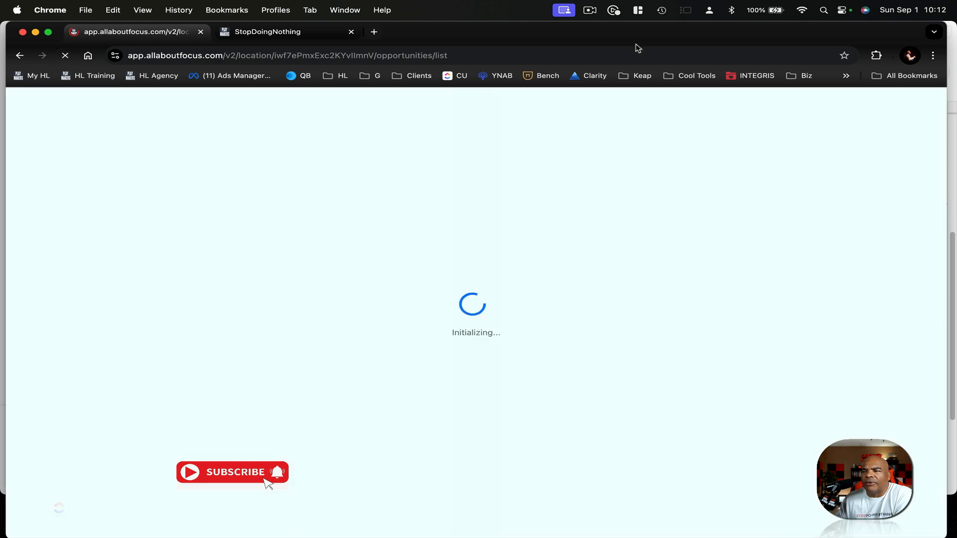